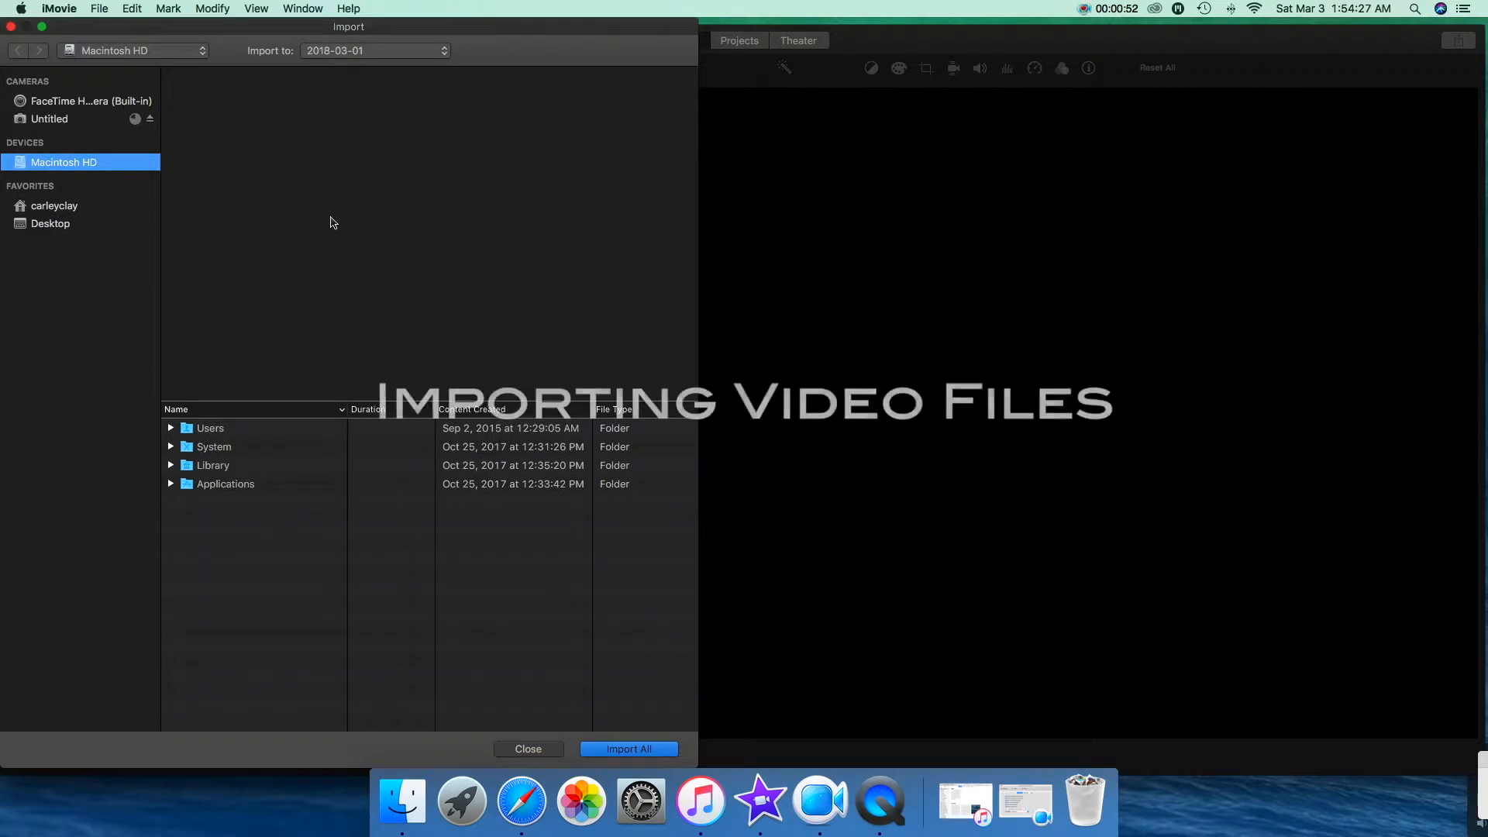
Import all Feb 23, 2018 clips and the last four Feb 24, 2018 clips from the Untitled camera into the 2018-03-01 event
click(75, 118)
scroll(315, 505, down, 10)
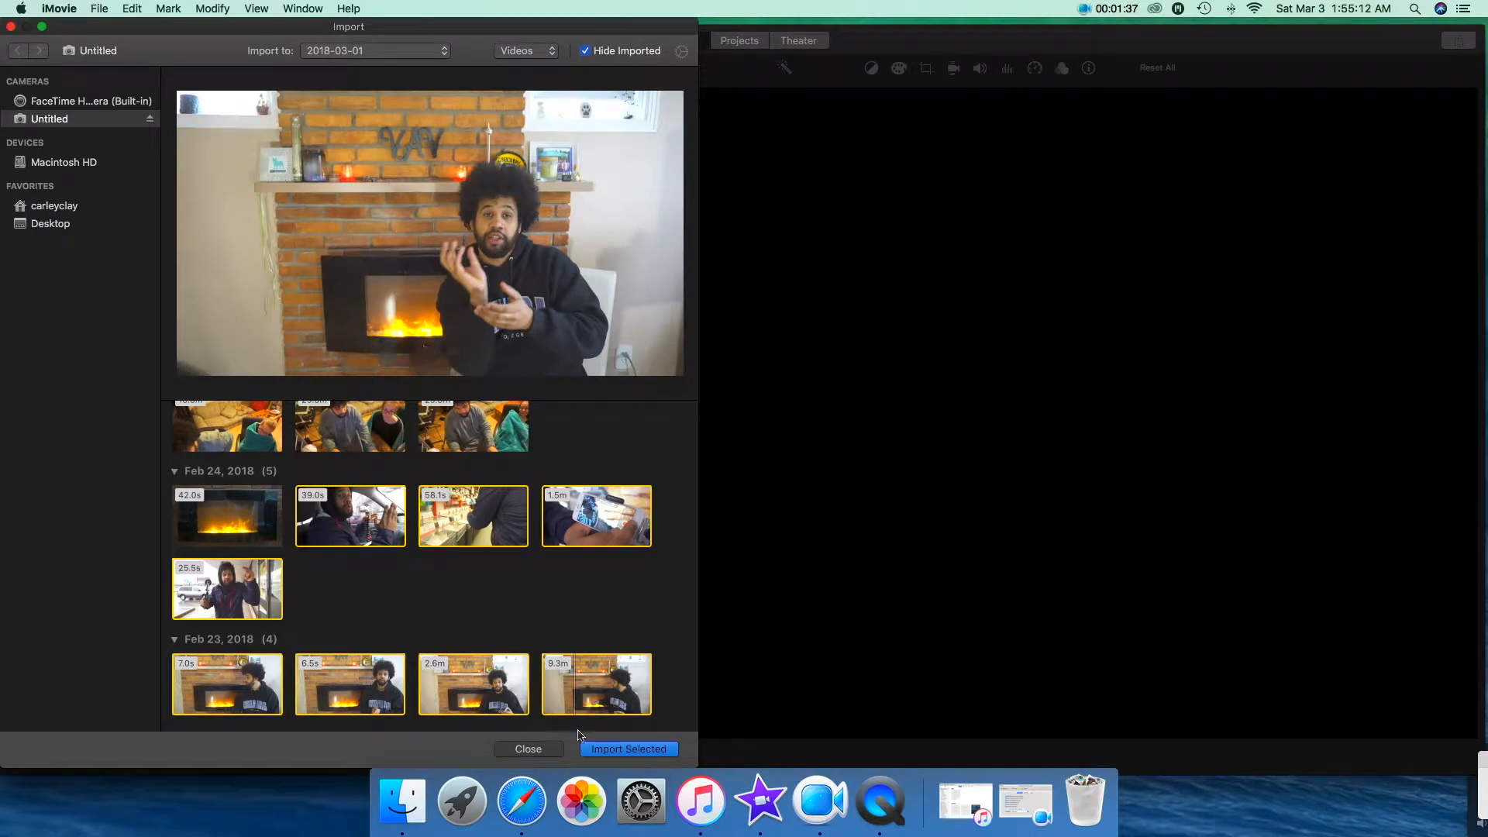
click(610, 755)
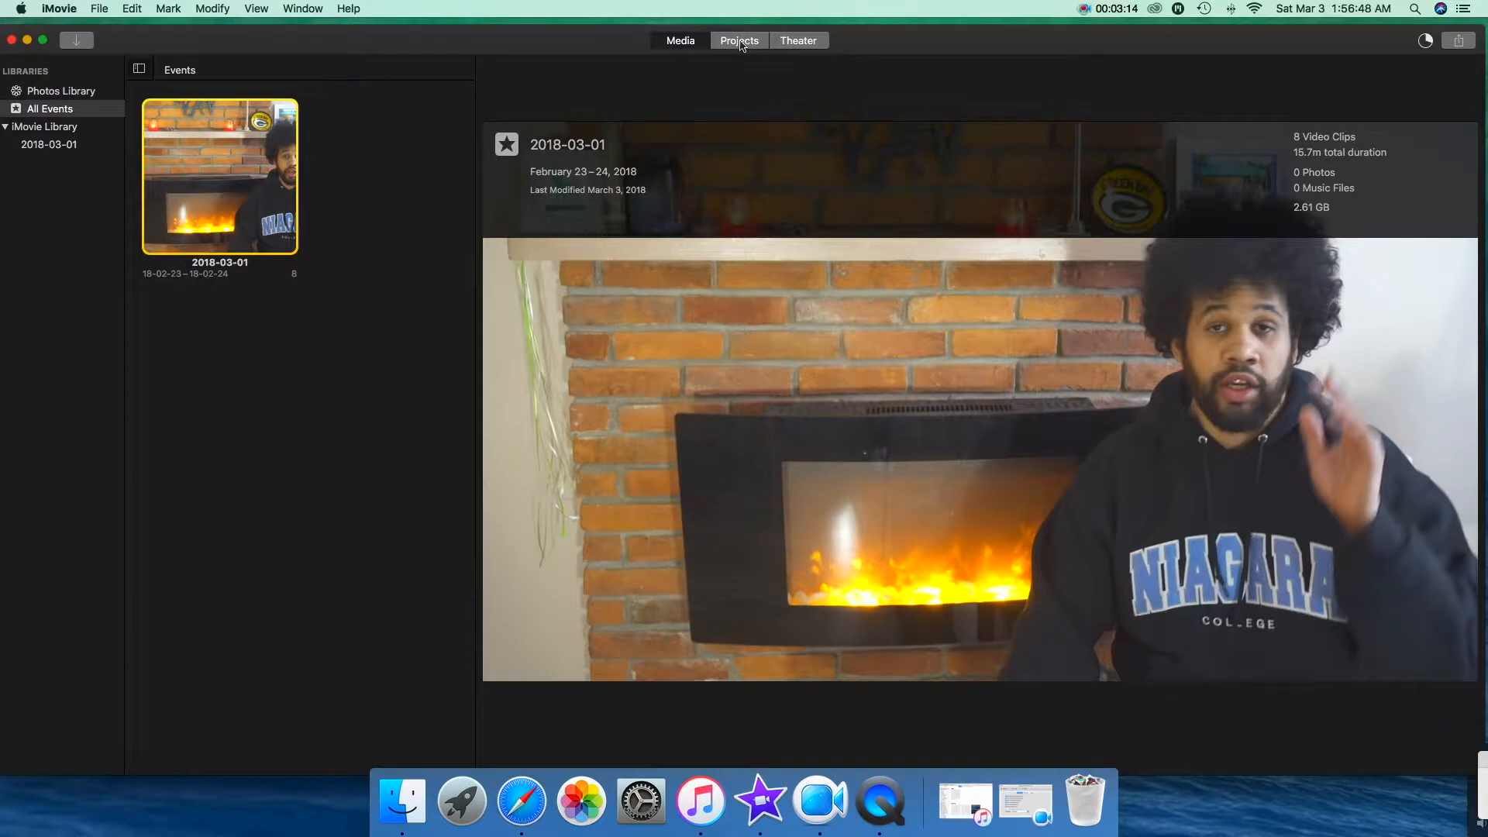
Create a new Movie project and eject the Untitled camera card
click(740, 41)
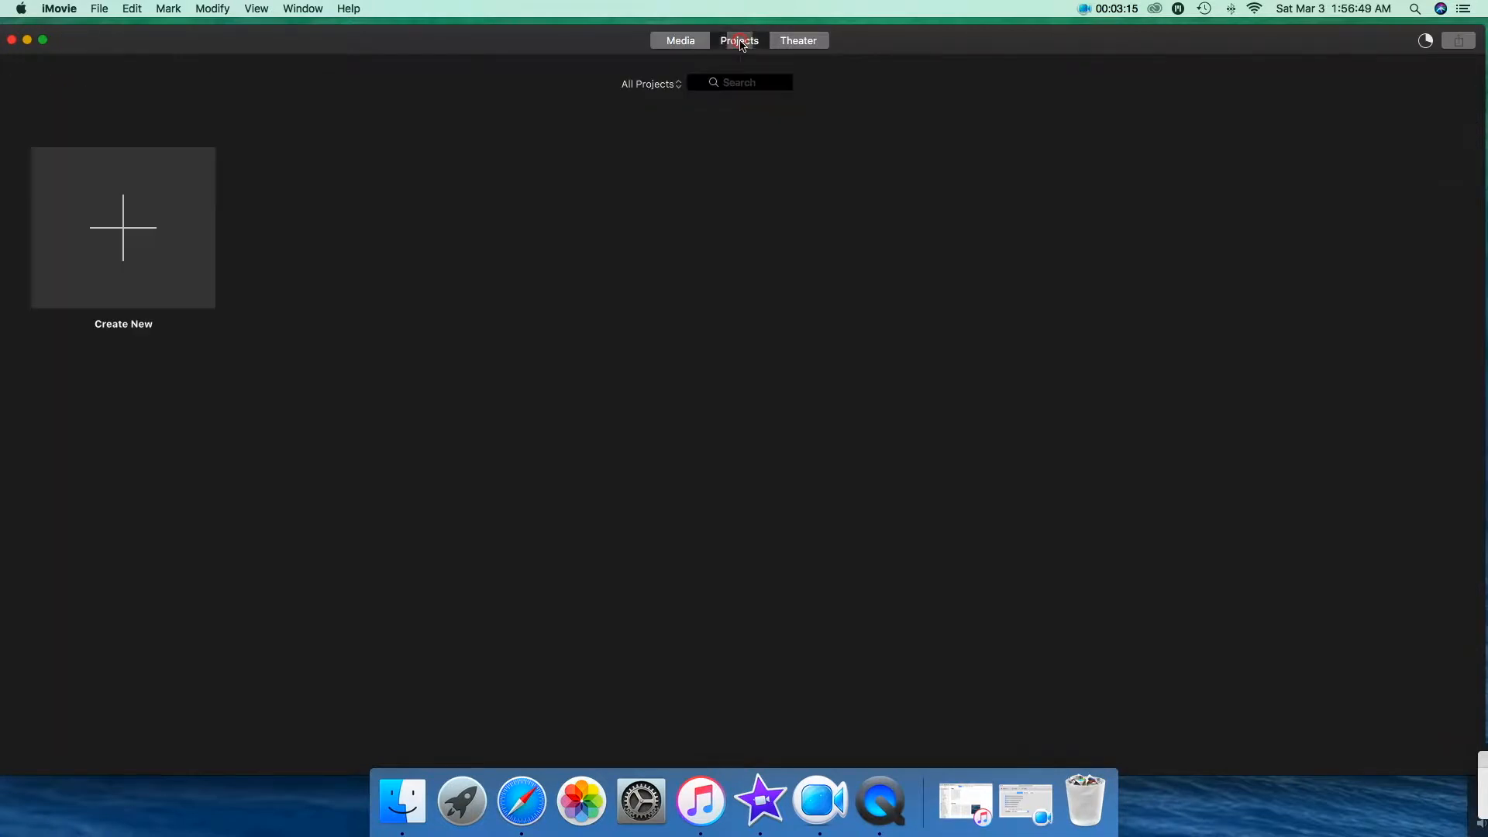
click(164, 258)
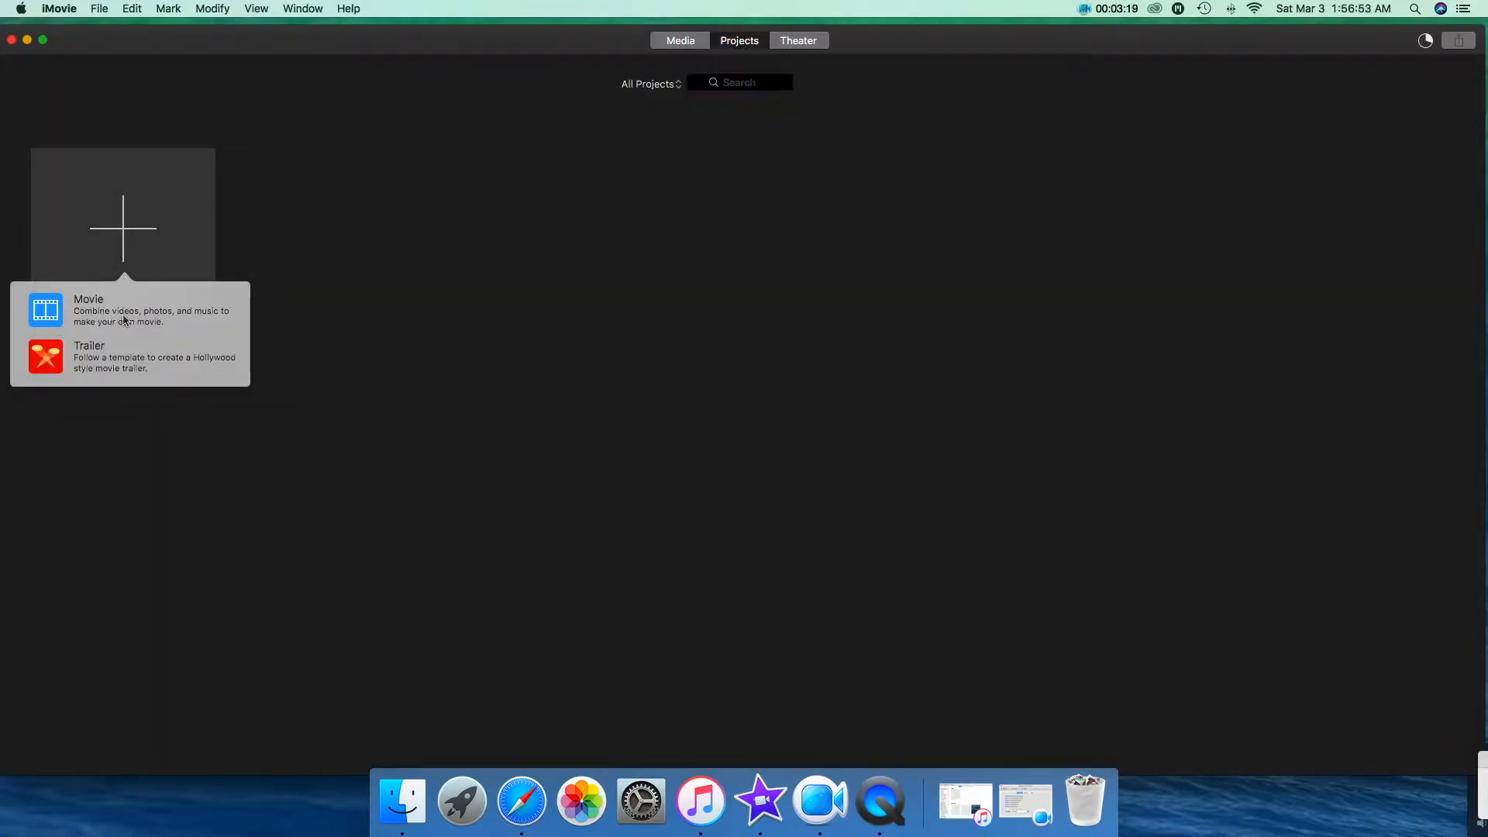
click(163, 315)
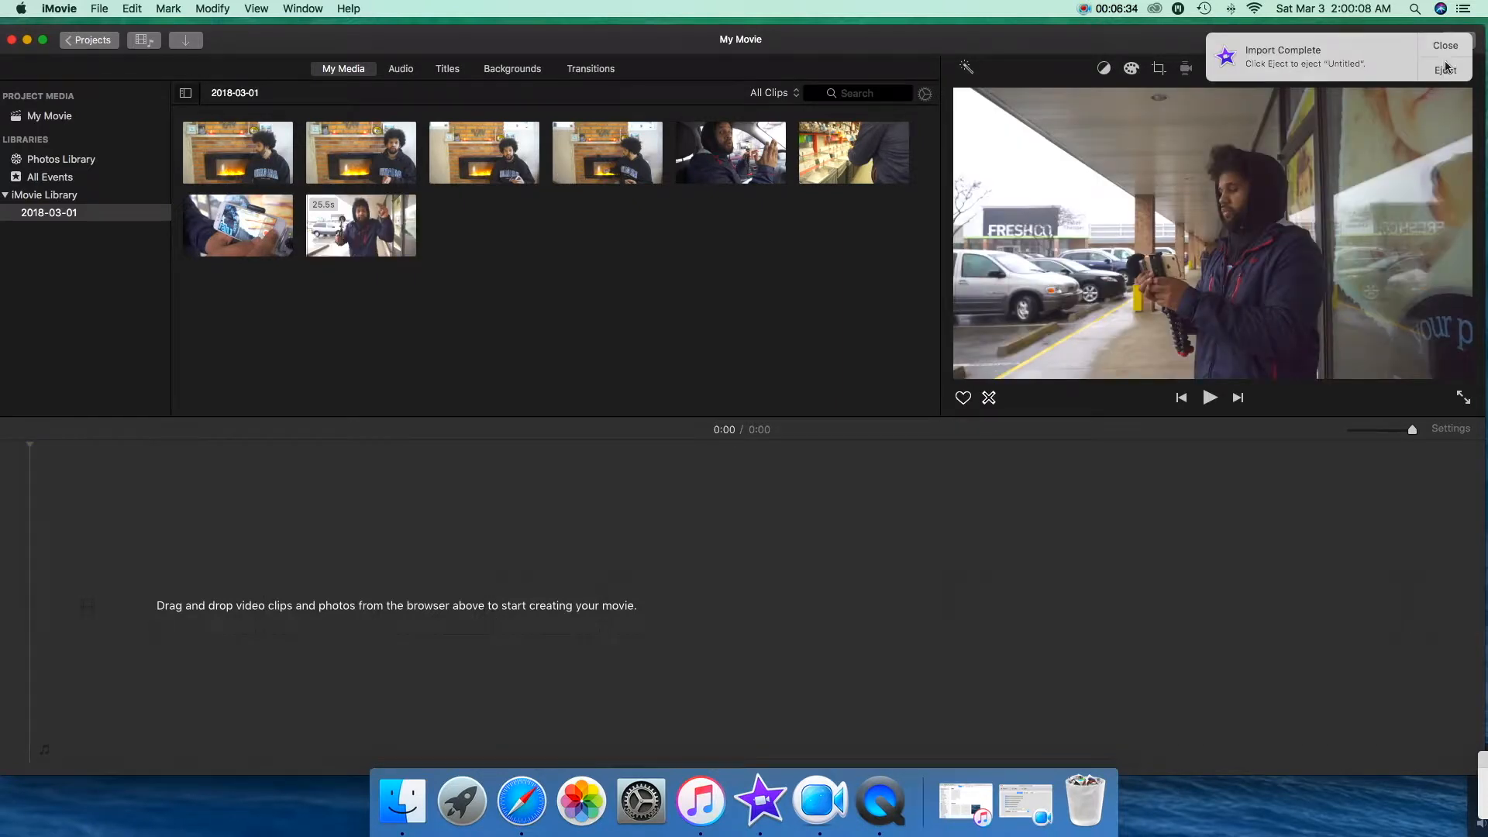
click(1445, 70)
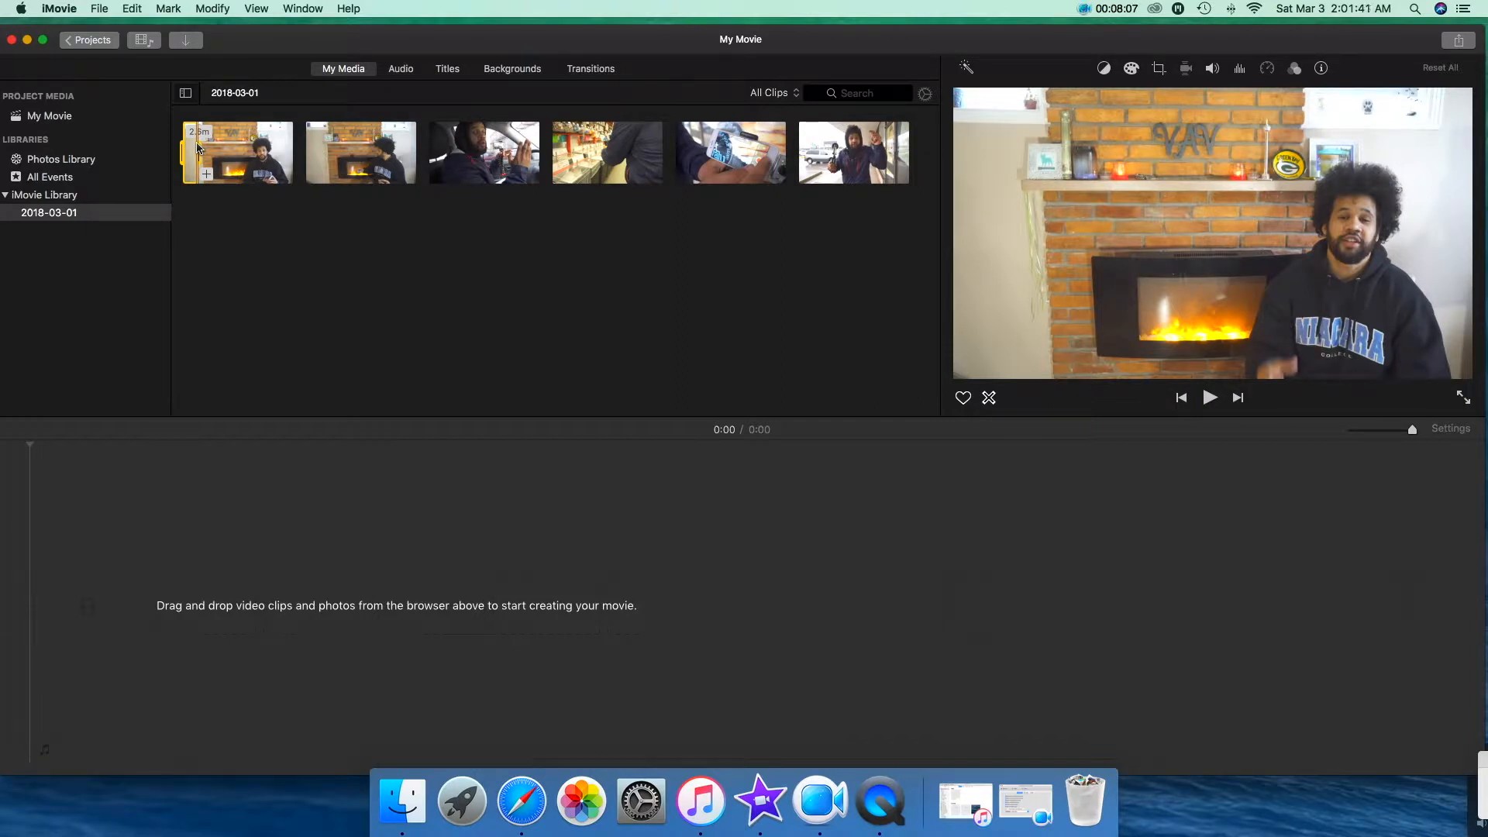
Add a segment of the first fireplace clip to the timeline and trim its beginning so about 5 seconds remain
key(e)
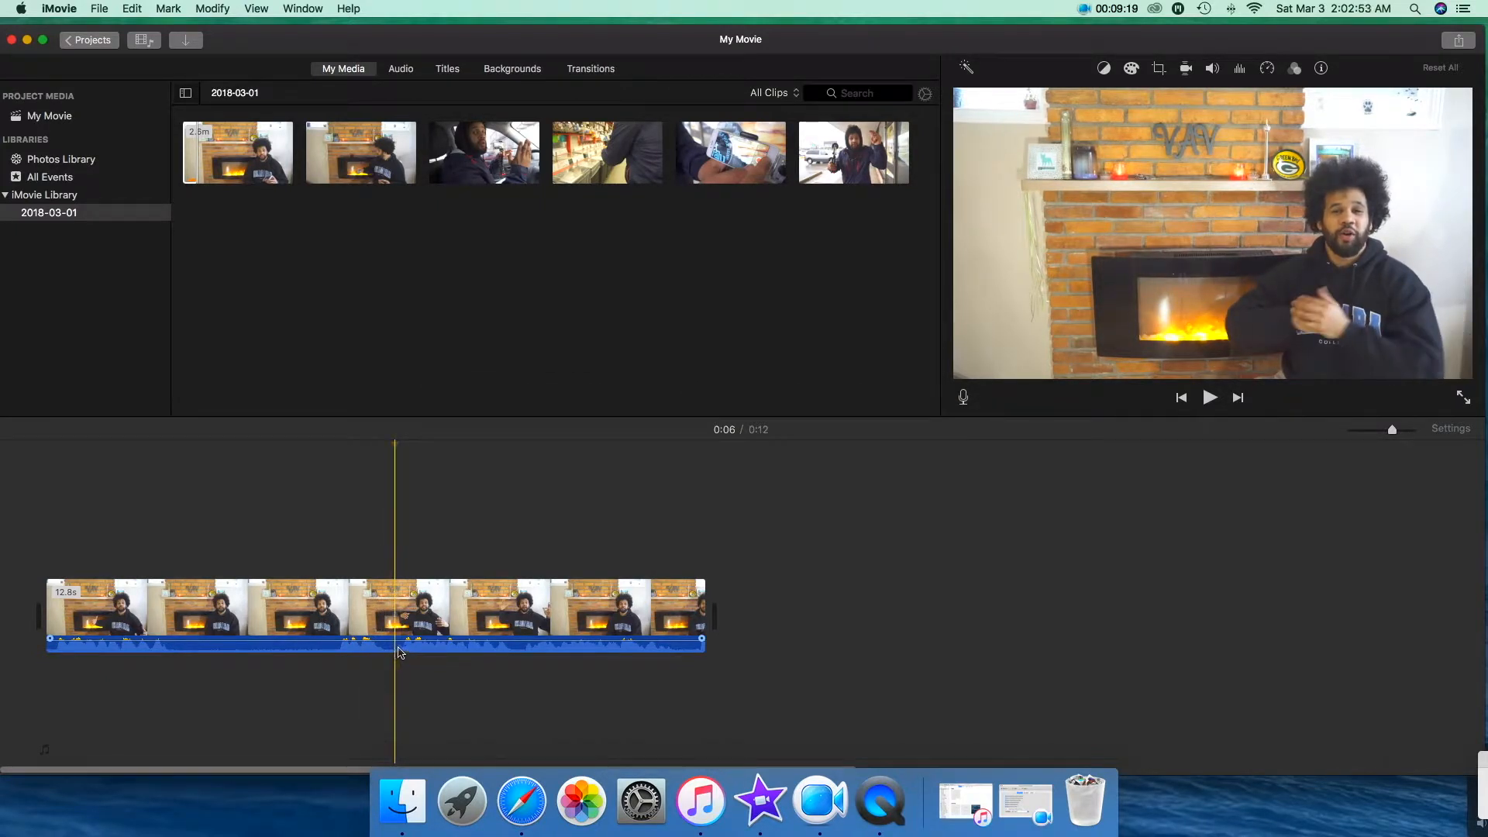
drag(65, 595, 396, 594)
scroll(155, 535, right, 5)
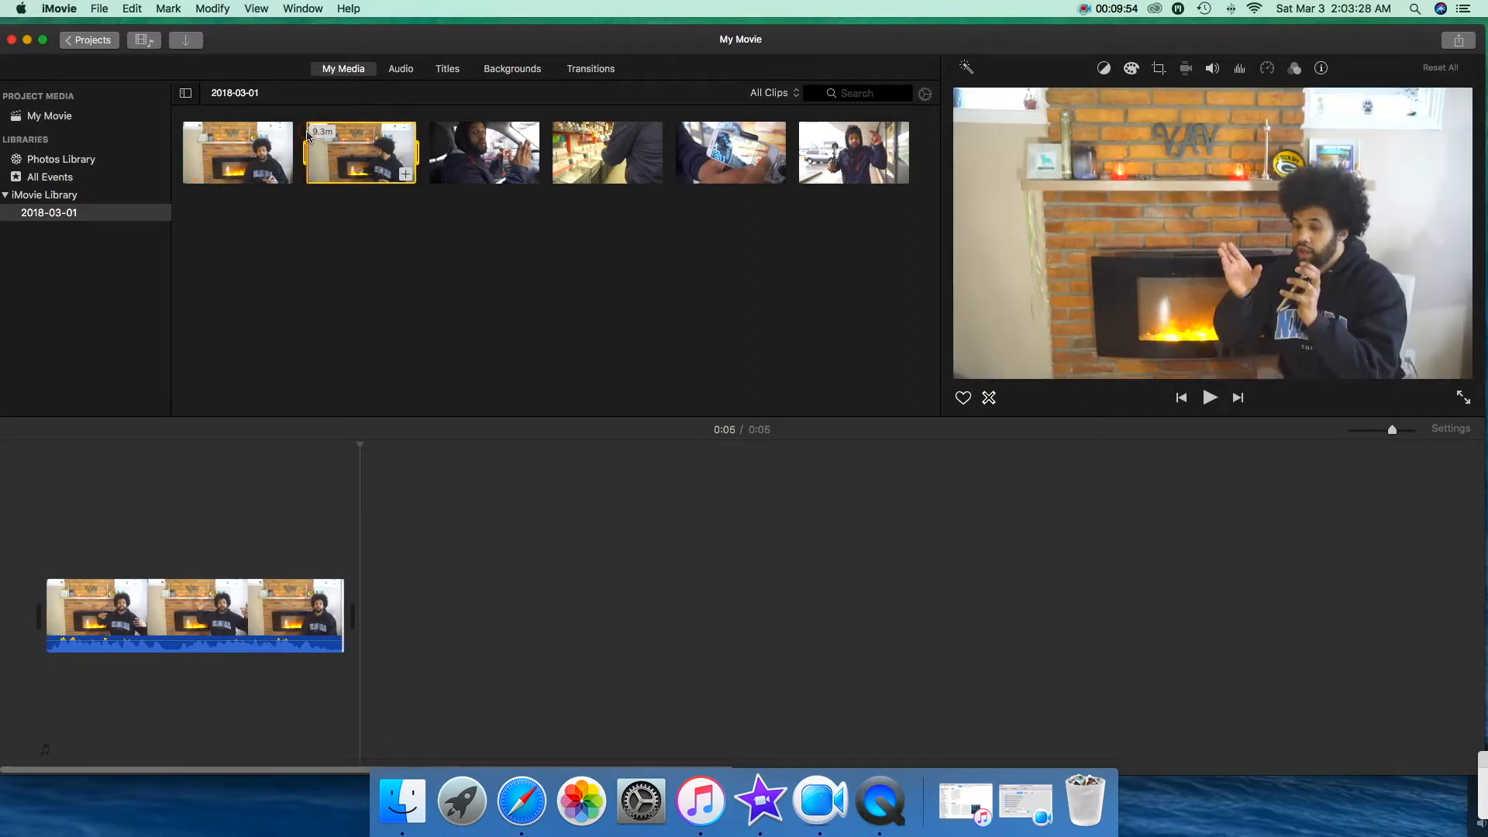
Append a segment of the 9.3-minute fireplace clip to the timeline, trim its end to about 5 seconds, and play it back
drag(360, 153, 375, 555)
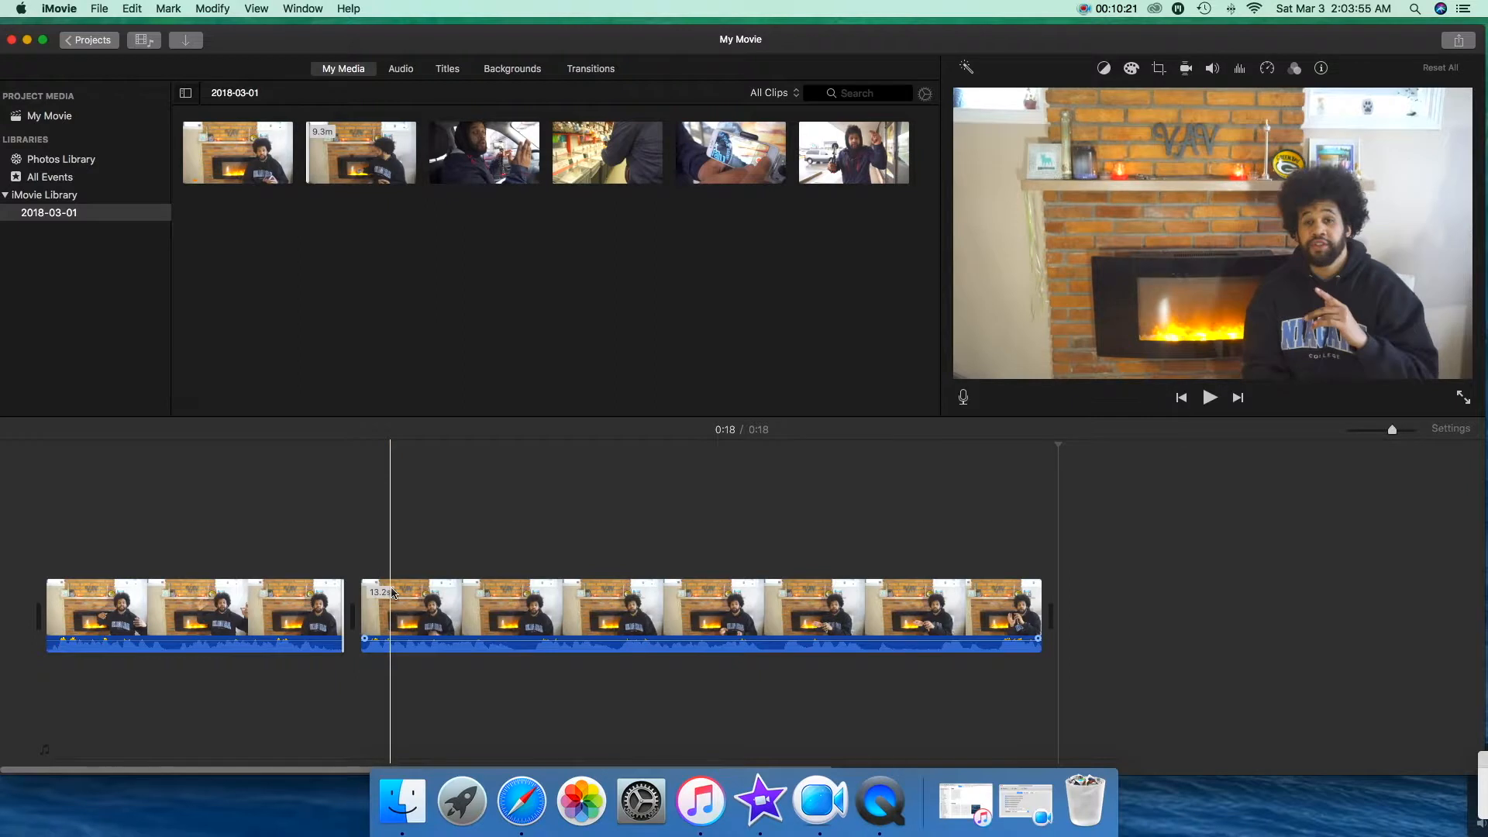
key(space)
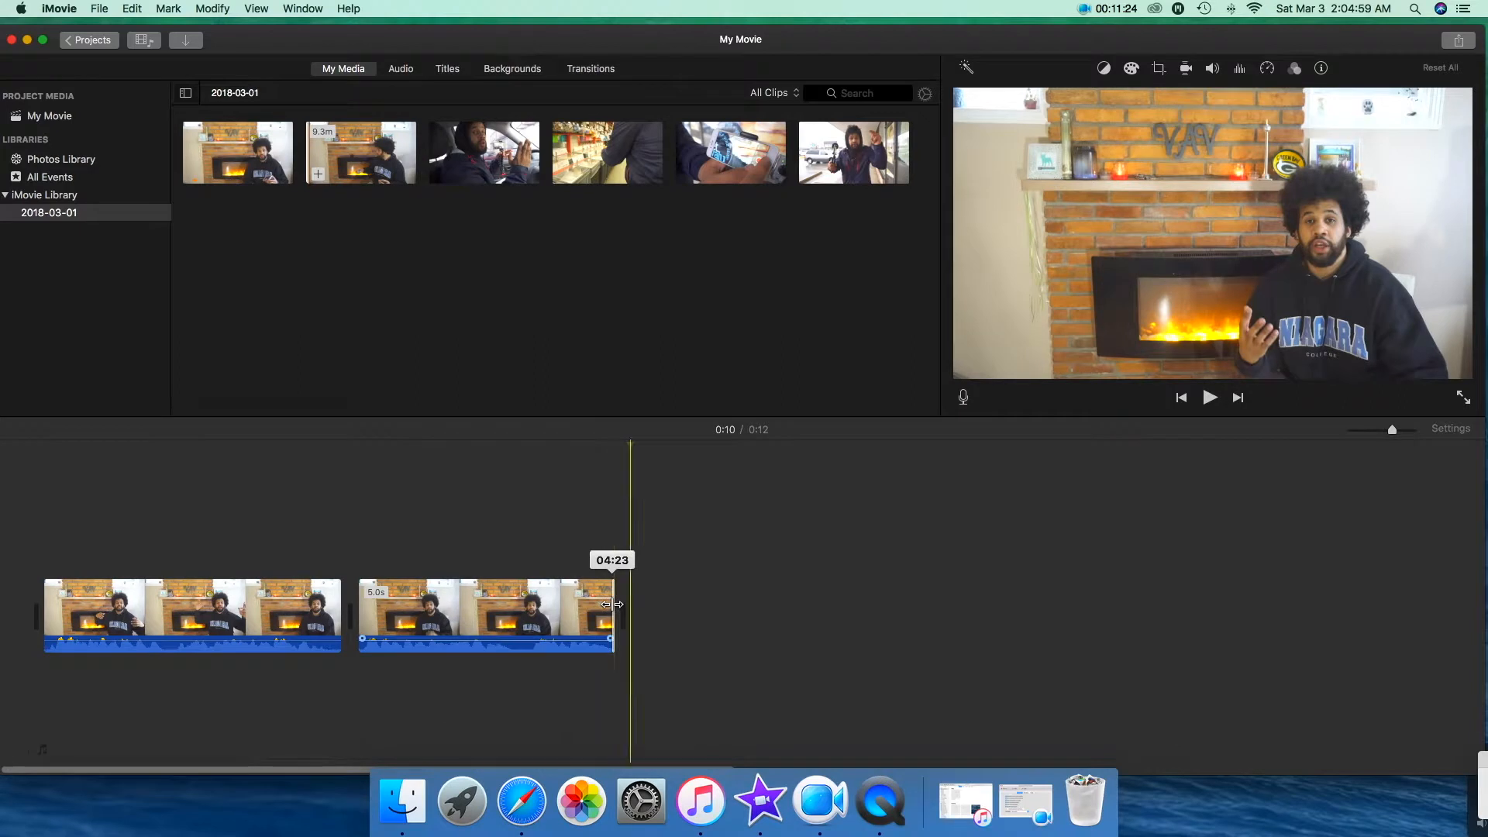
drag(611, 605, 613, 604)
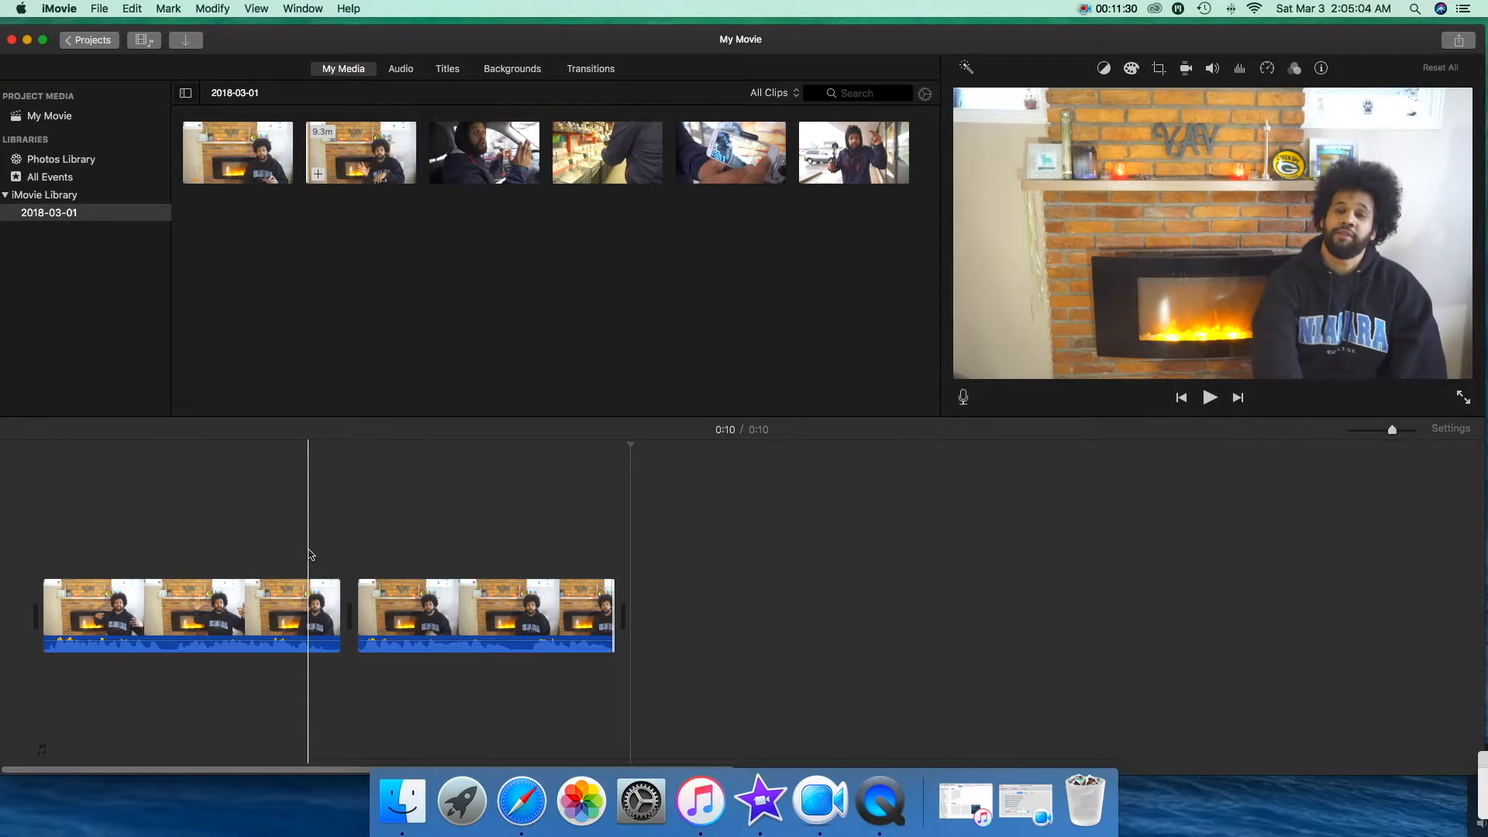
key(space)
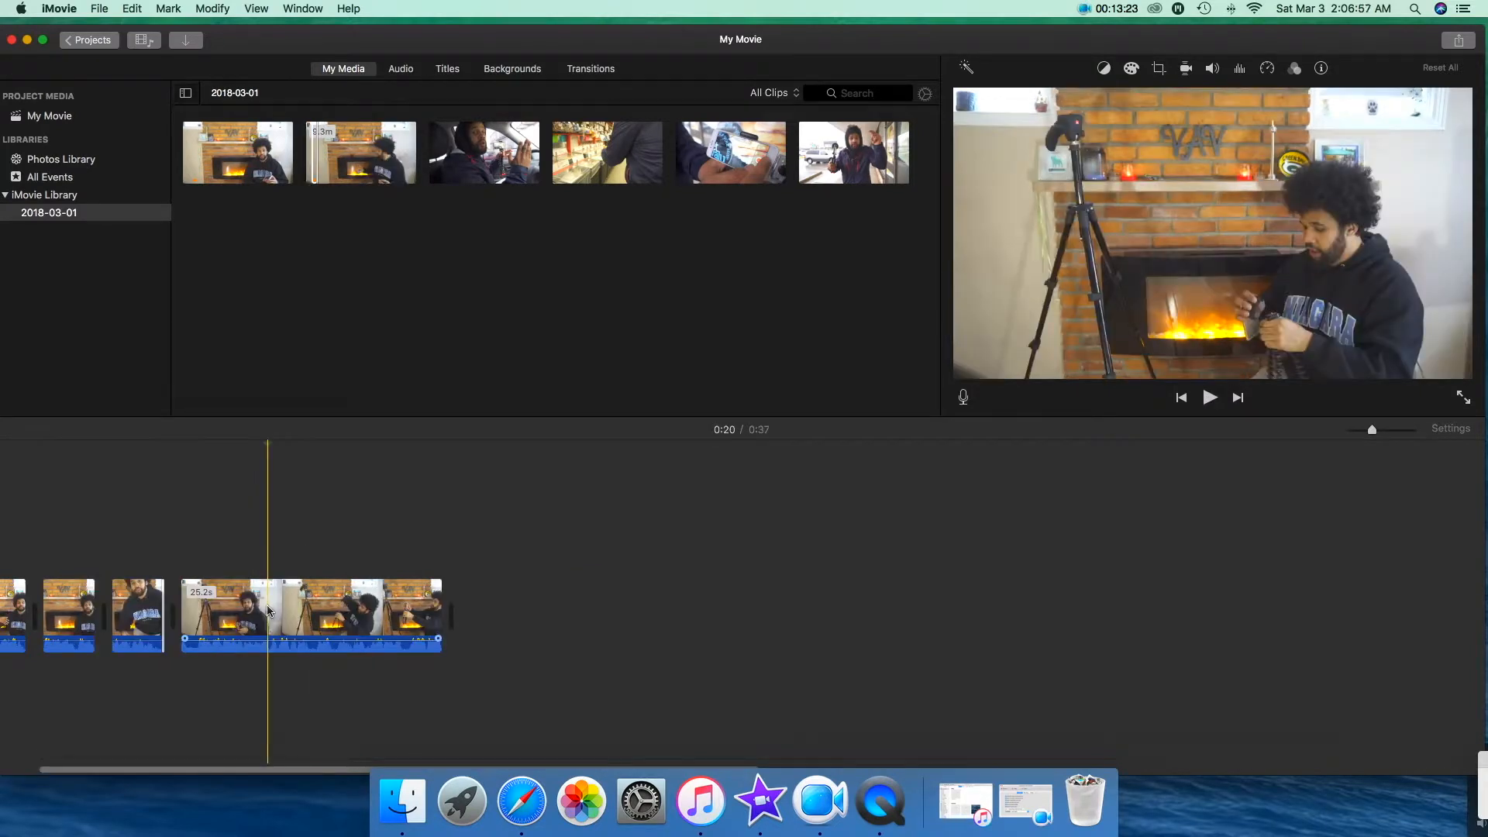
Split the 25.2-second tripod clip at the 0:20 mark of the timeline and play back the cut
click(268, 610)
right_click(268, 609)
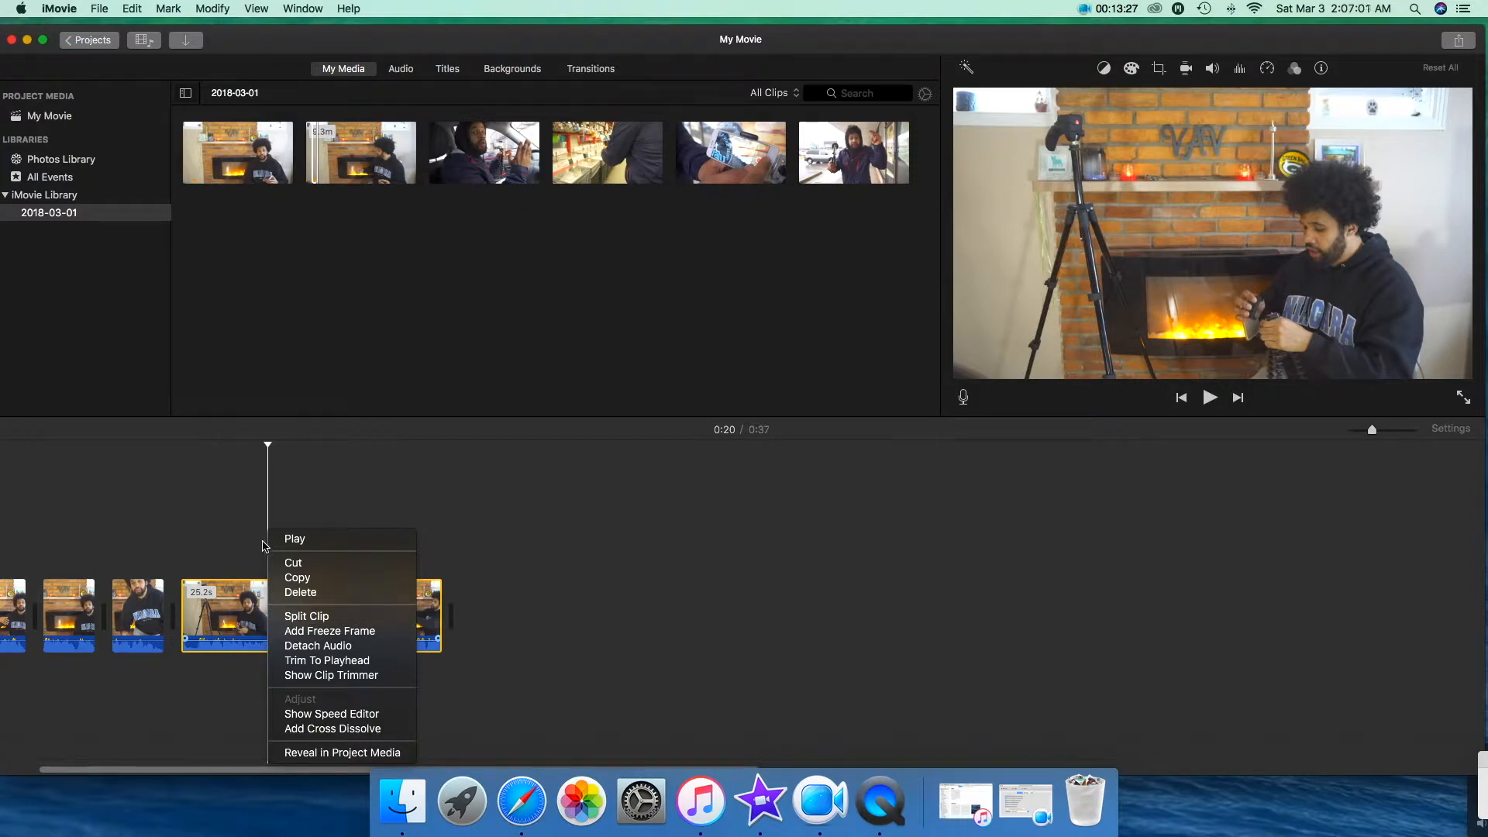
click(295, 616)
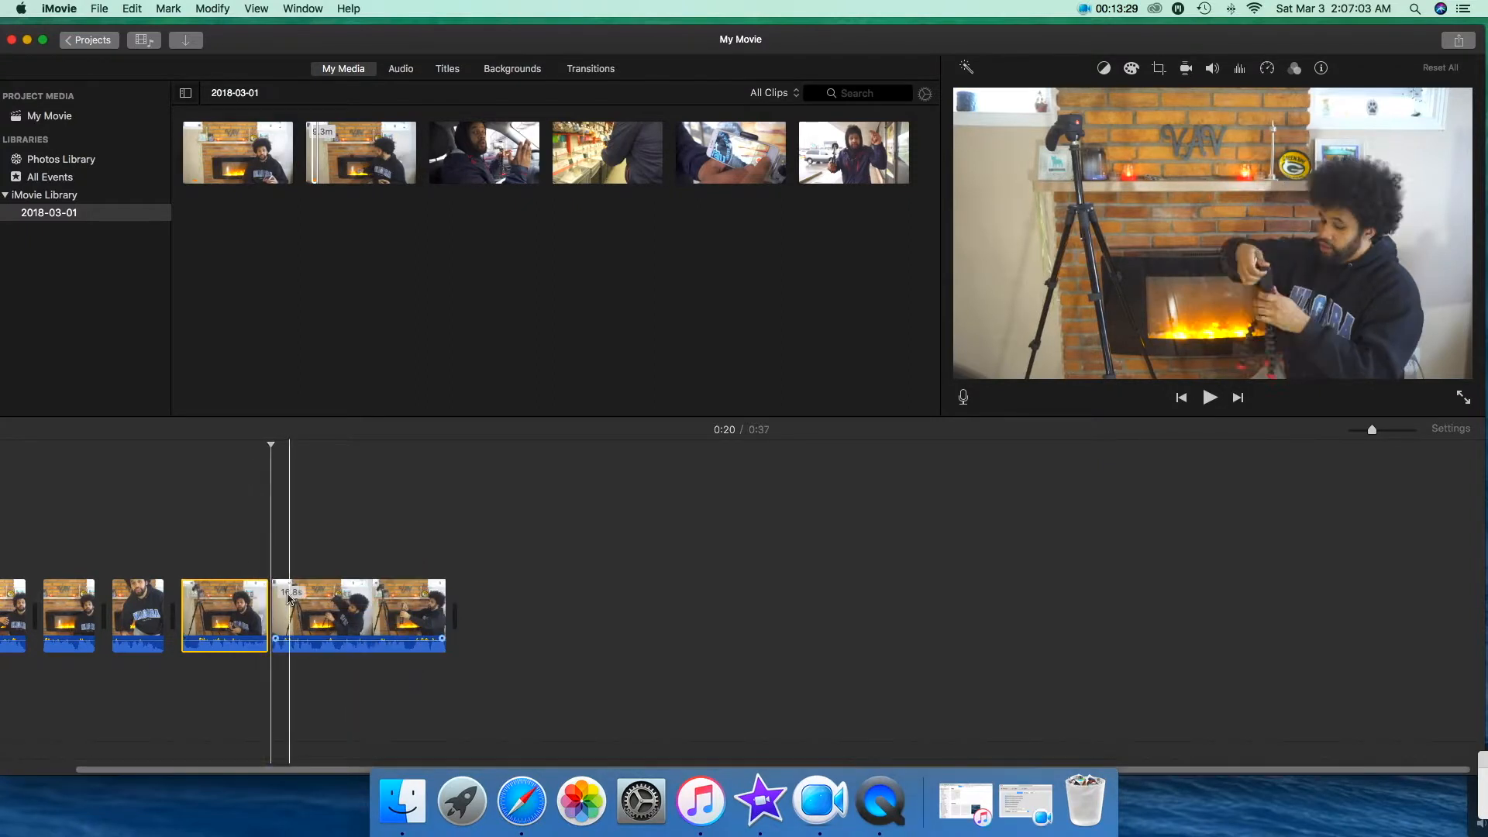
key(space)
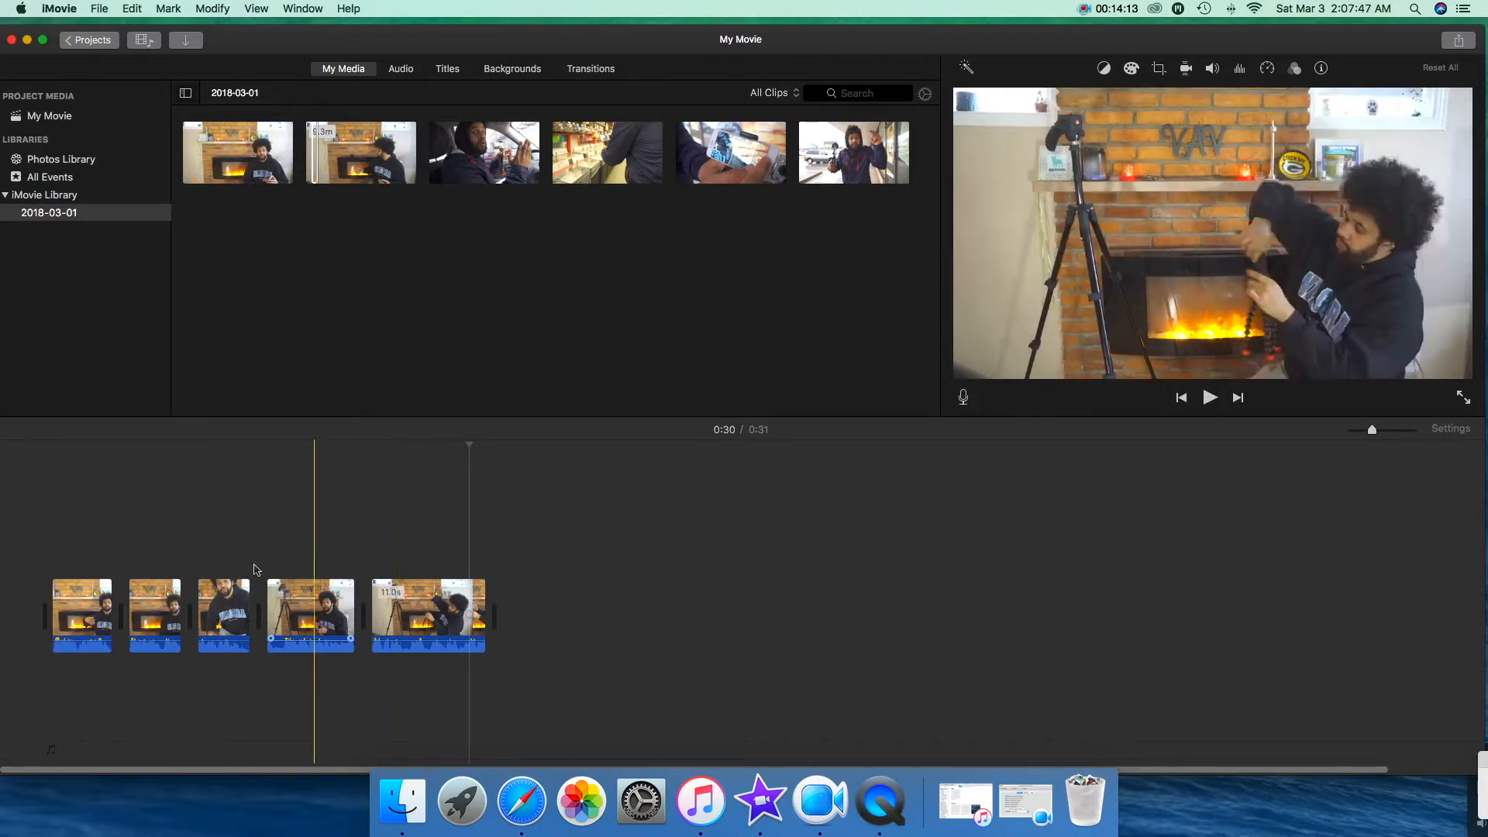
key(backslash)
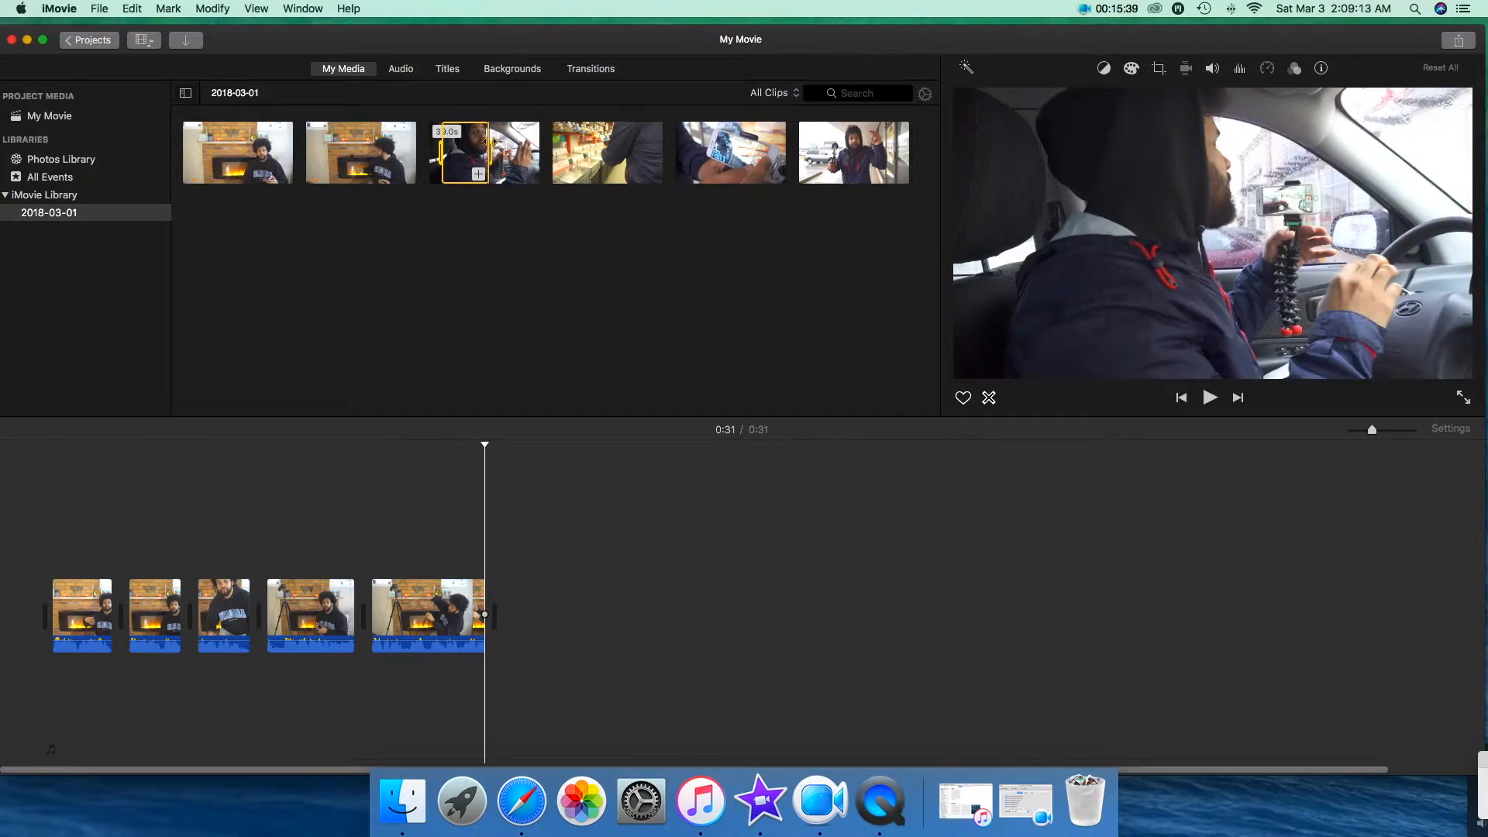
Append the selected segment of the car clip to the end of the timeline and preview it
drag(492, 142, 465, 589)
key(space)
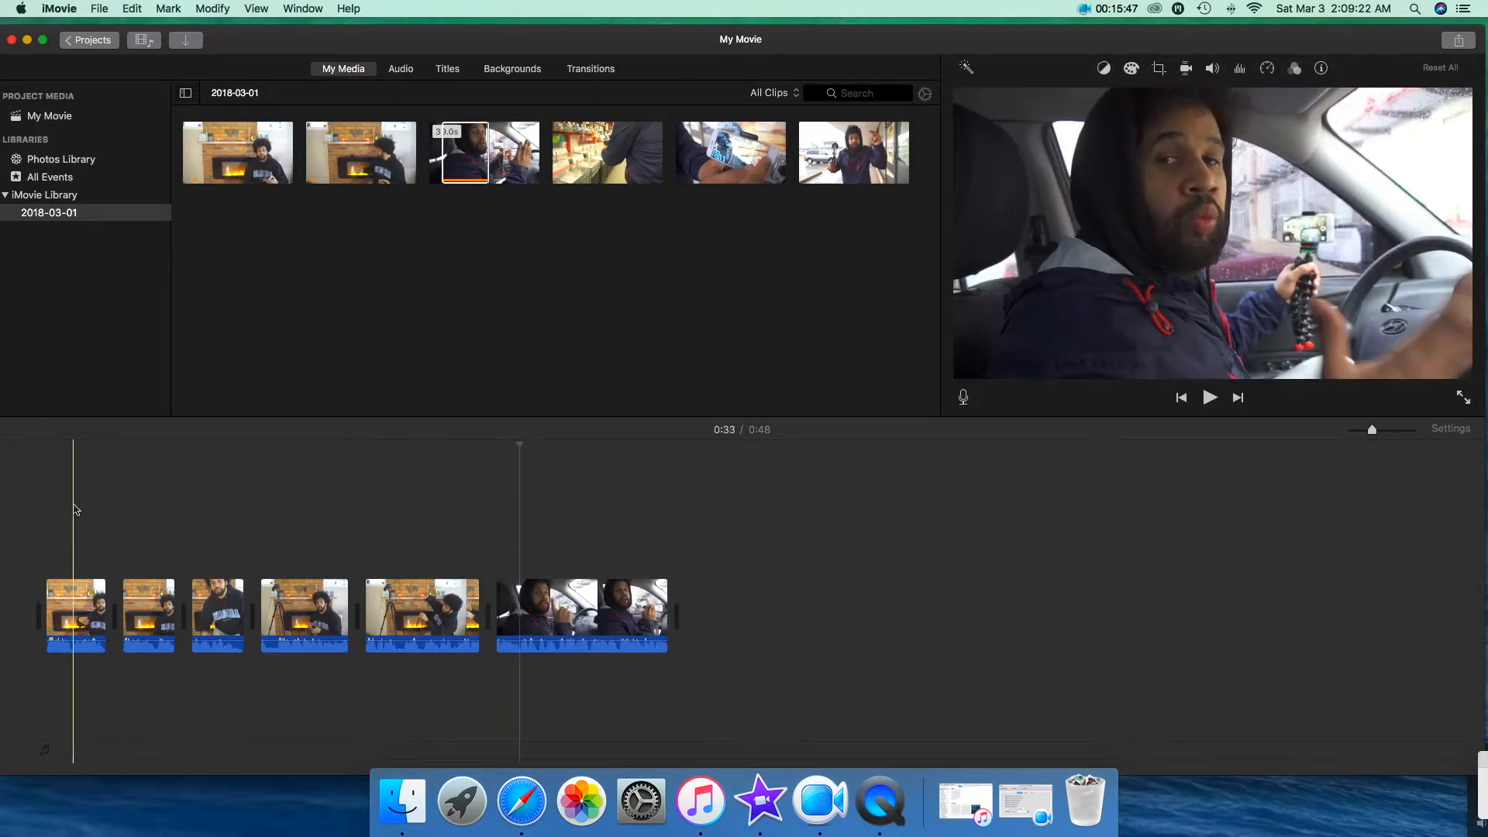
key(space)
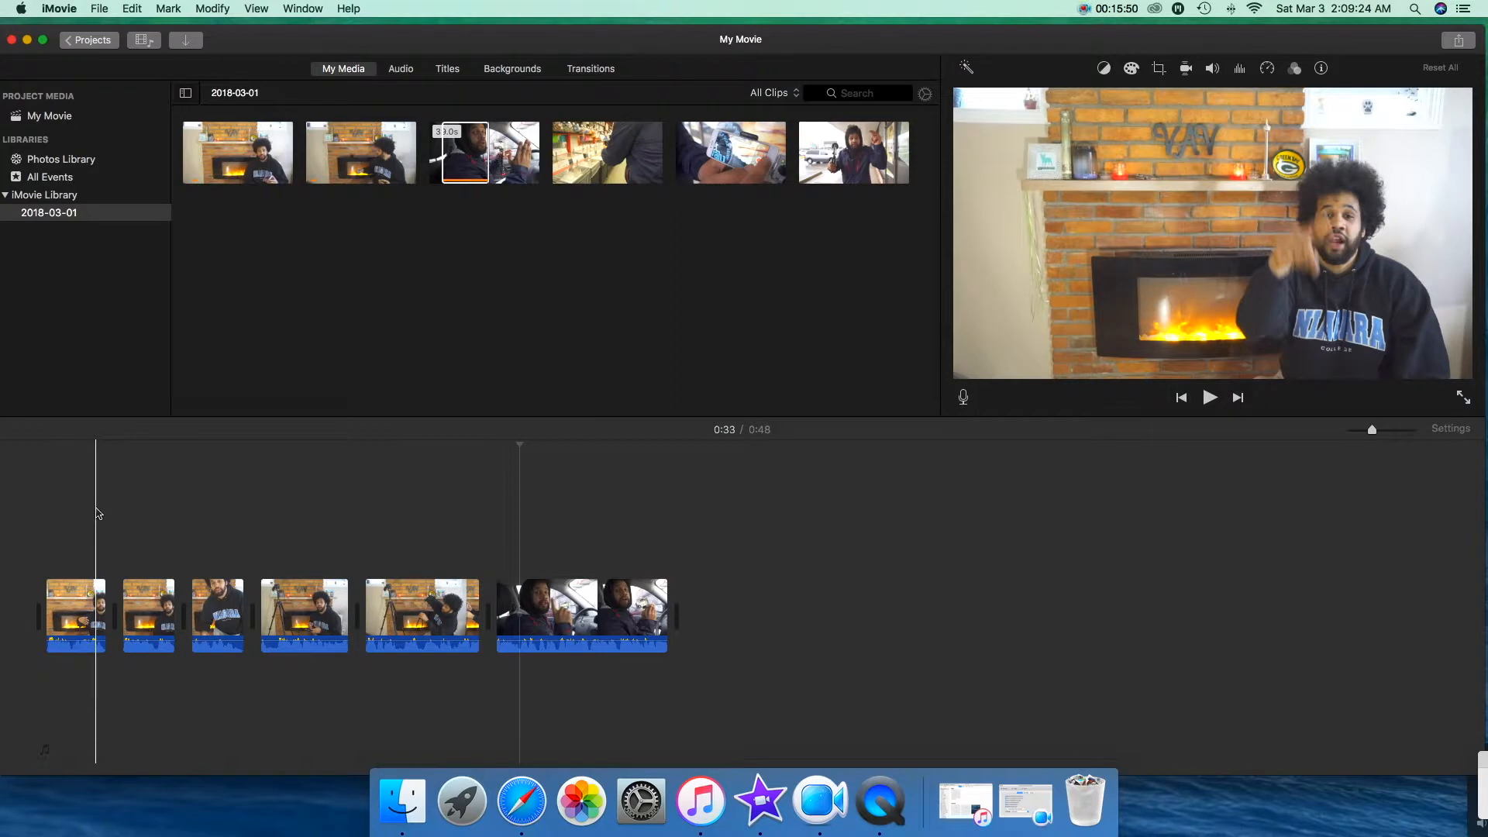
Select a middle range of the store clip, add this 11-second segment to the timeline, and delete it again
click(602, 147)
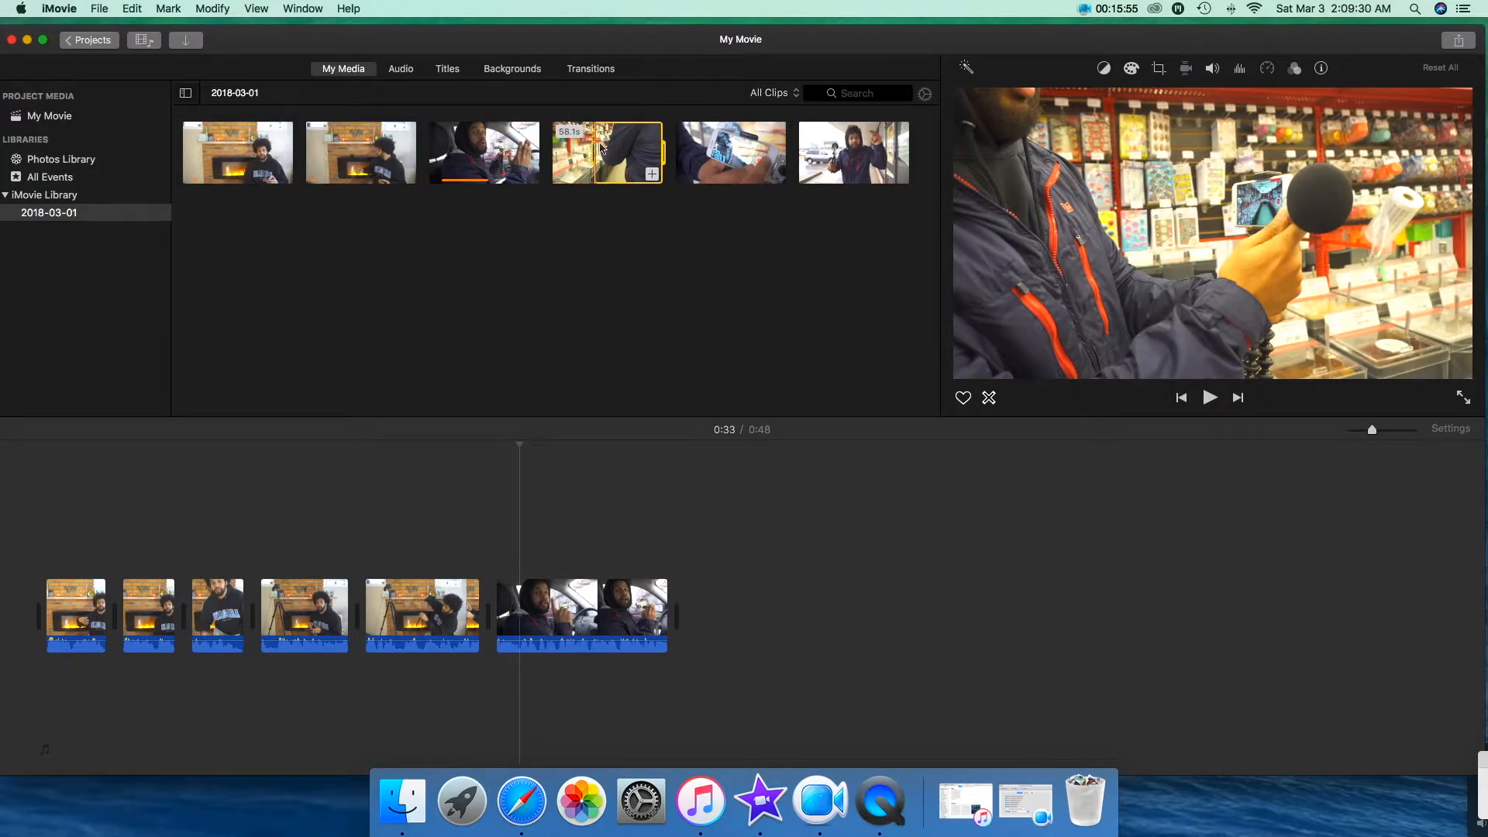
drag(618, 147, 596, 145)
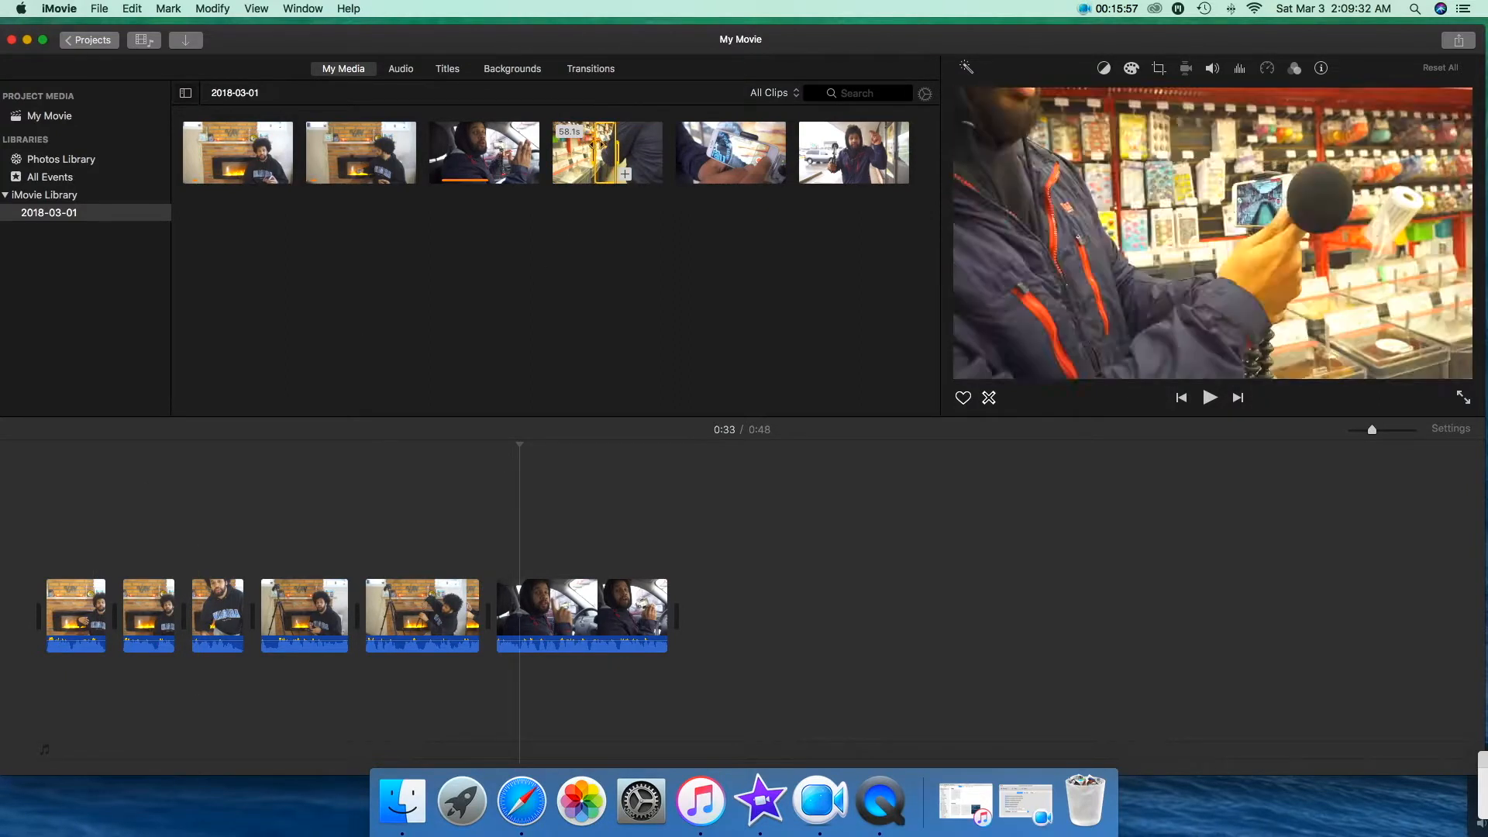
click(624, 174)
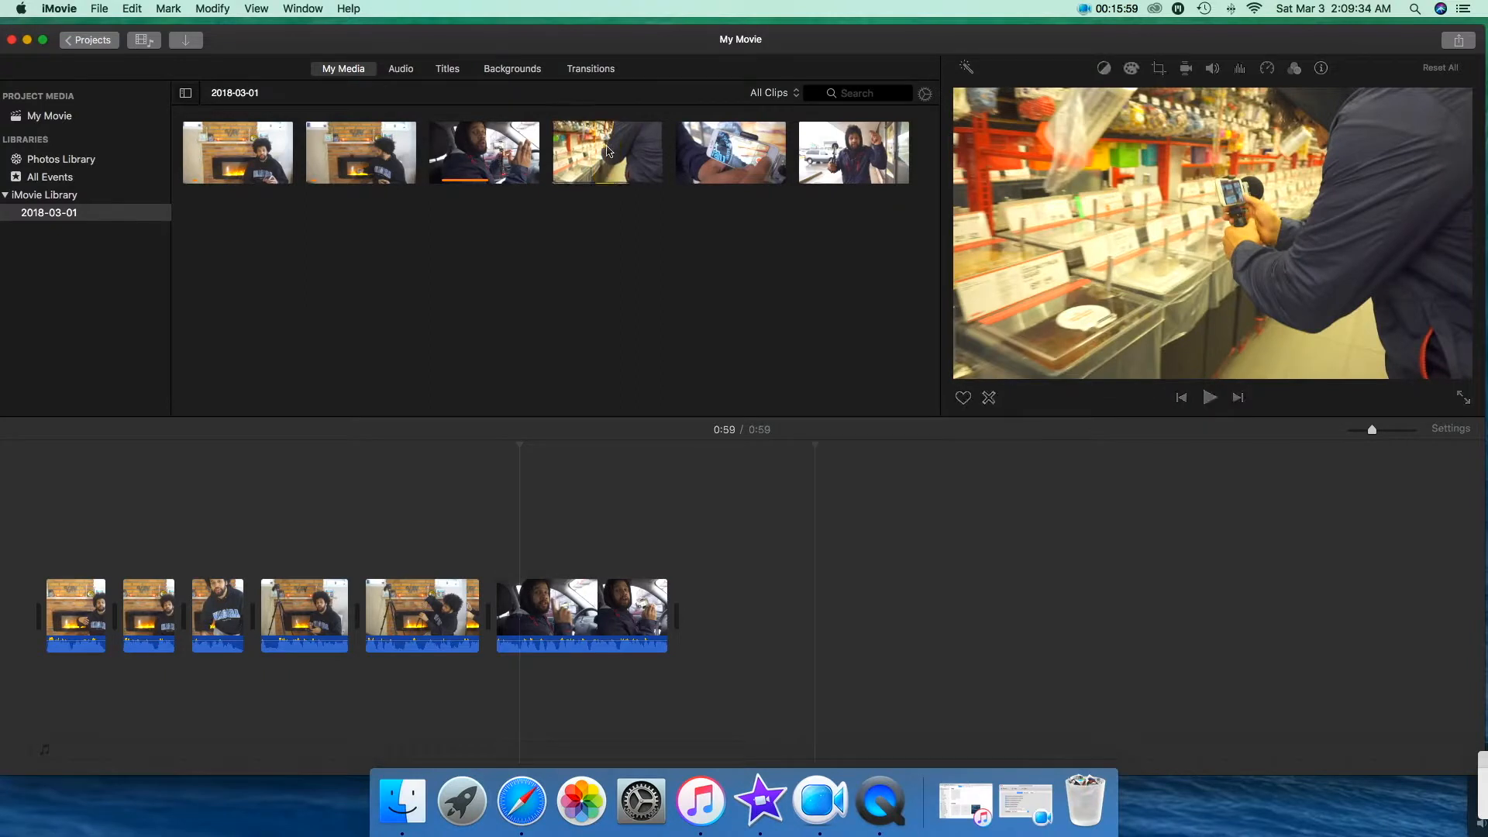
click(732, 629)
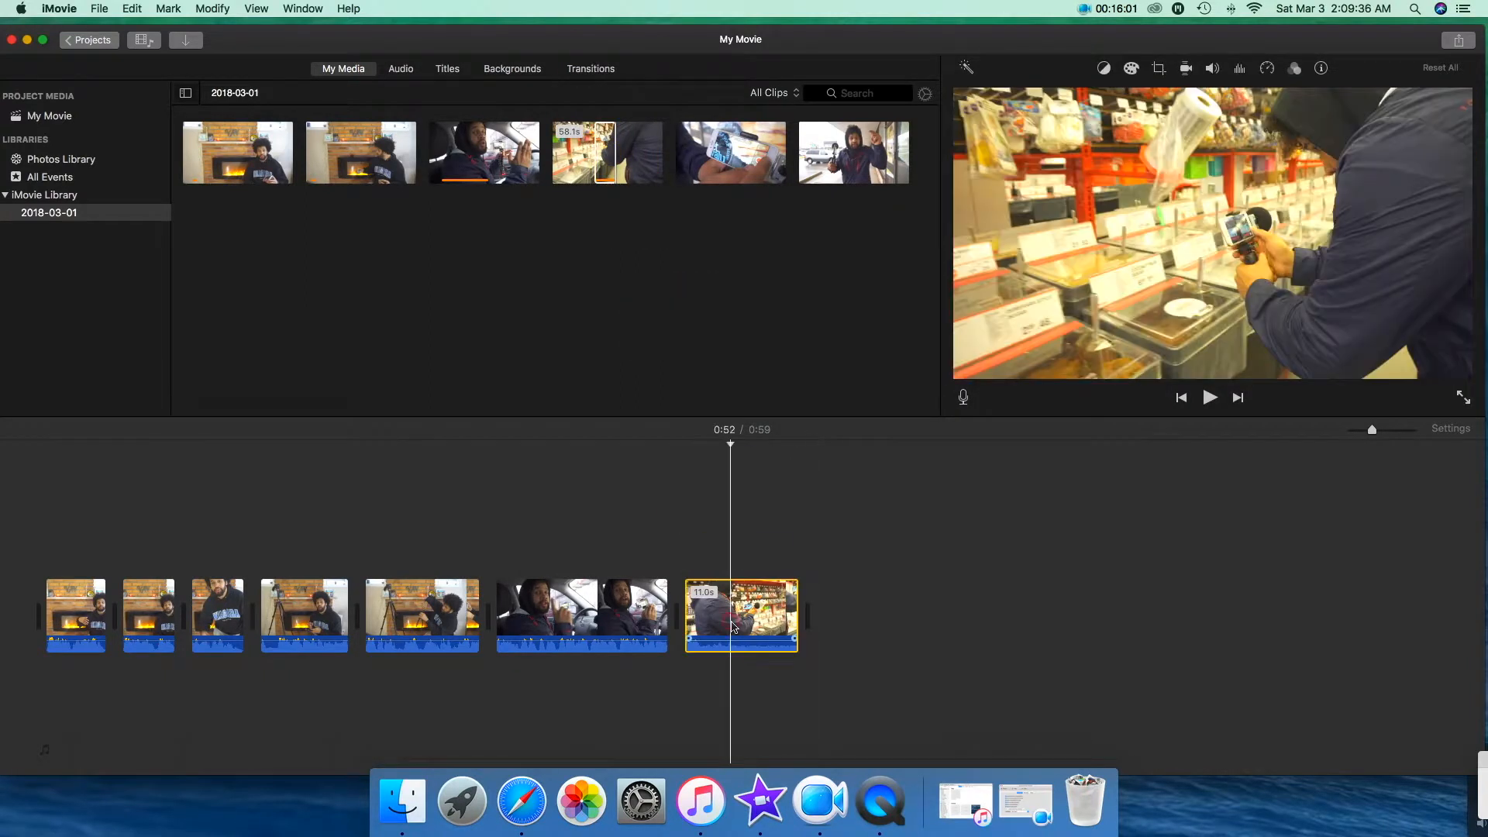
key(Delete)
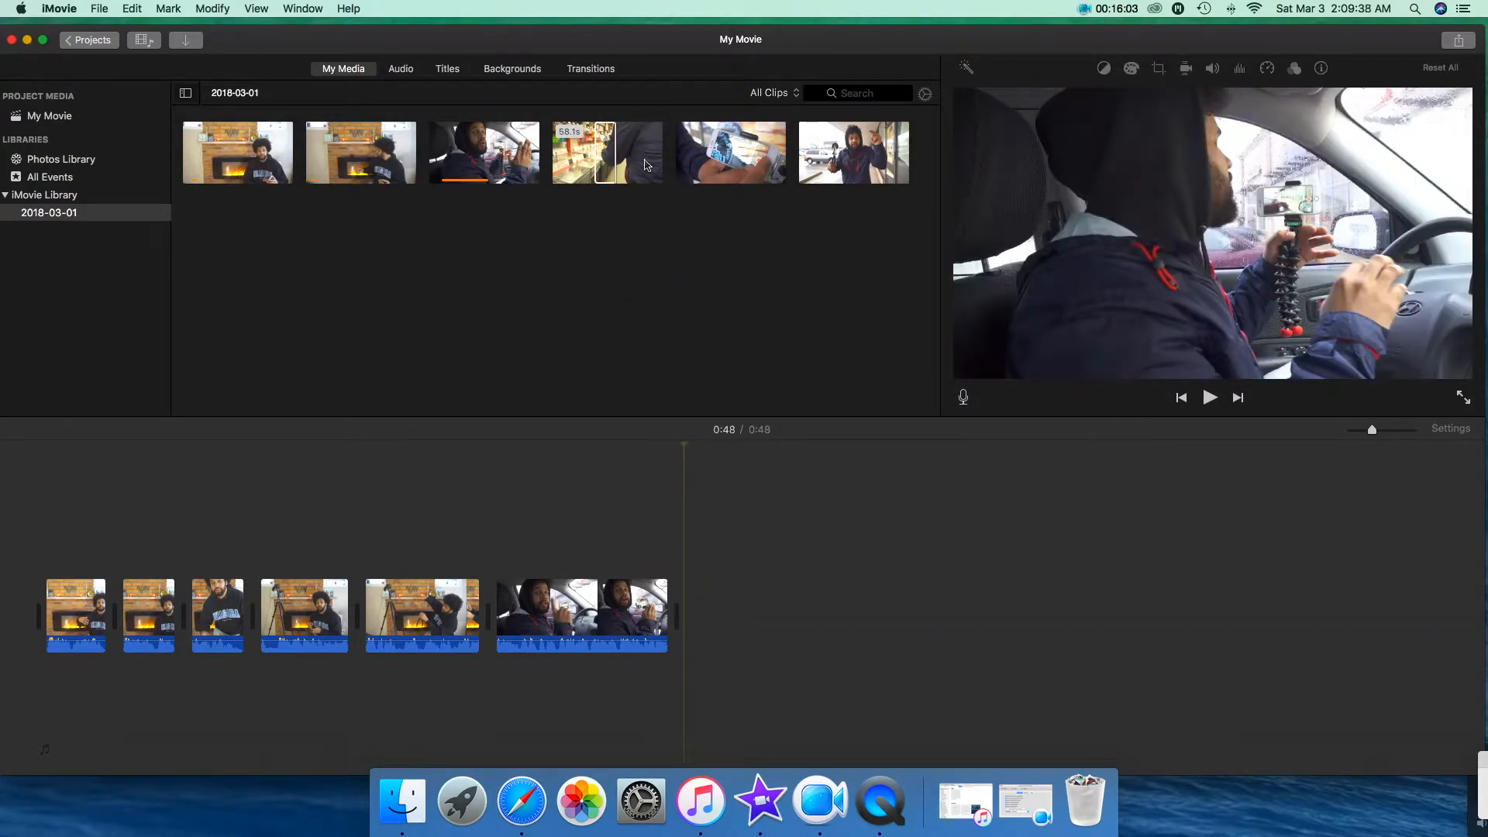
Adjust the store clip's range to a longer segment, place it after the car clip, and delete it from the timeline
click(608, 151)
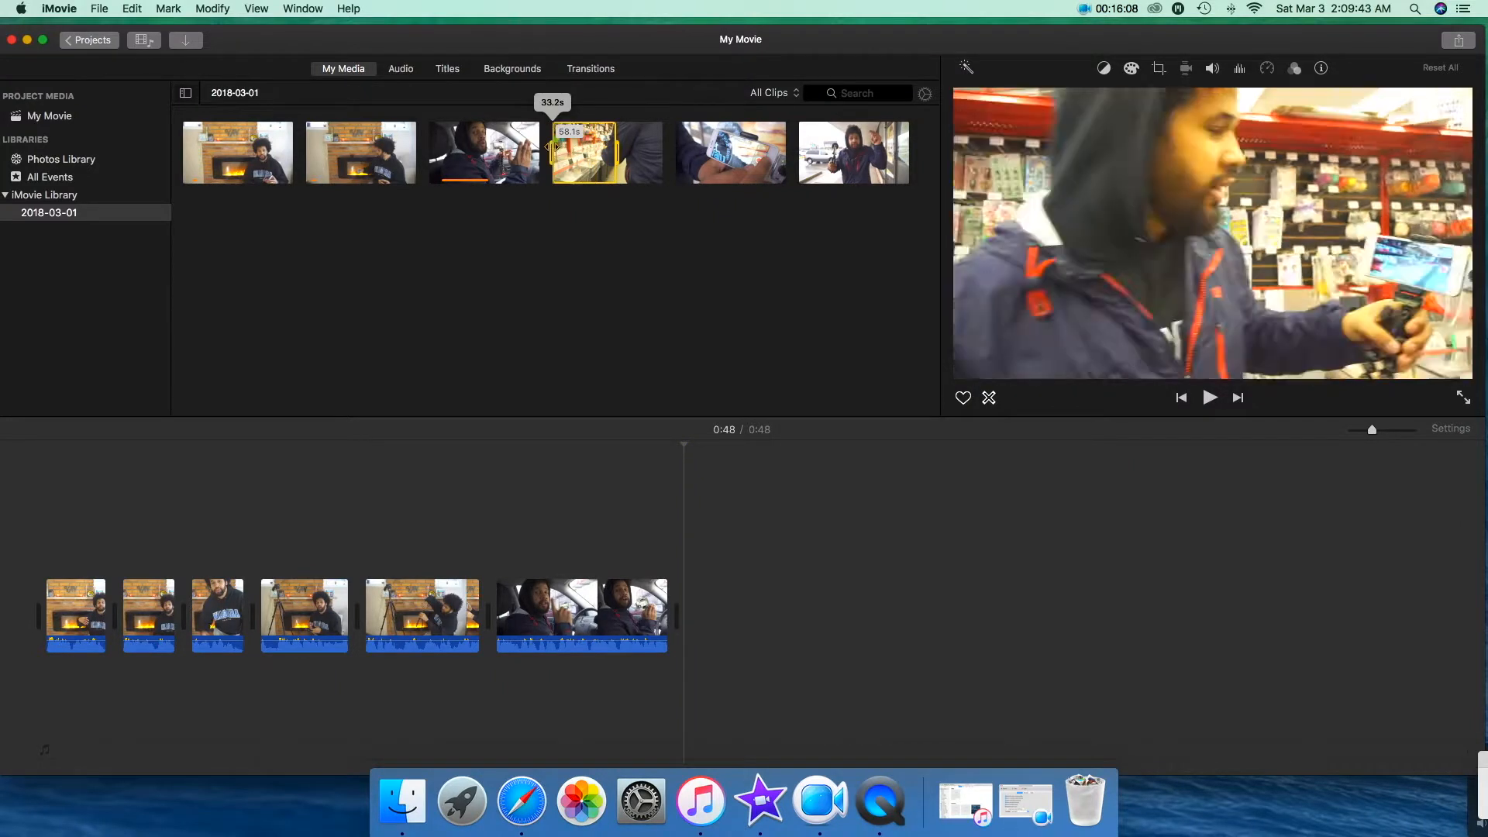
mouse_move(632, 155)
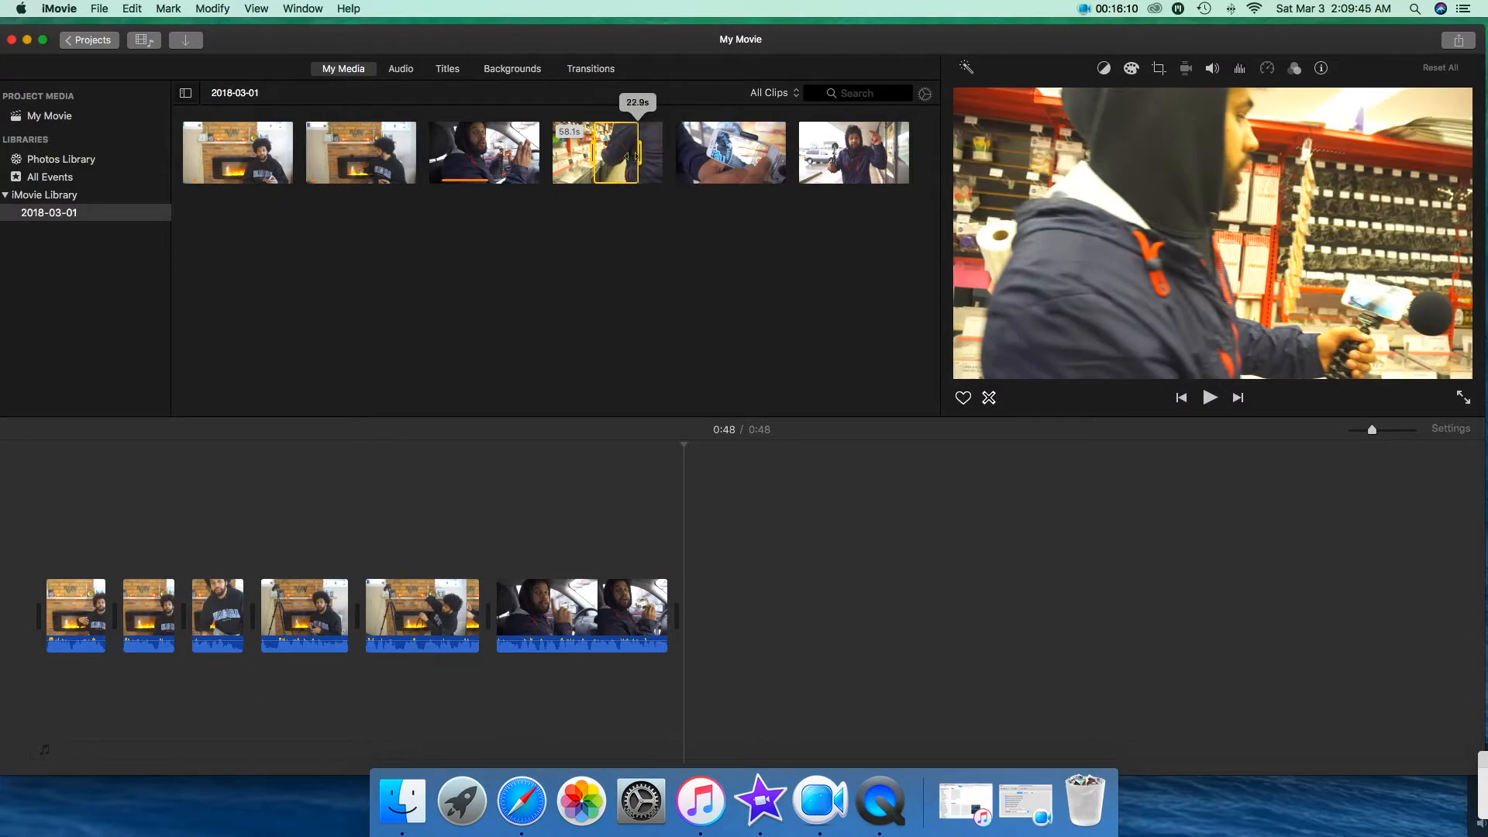
drag(620, 155, 732, 604)
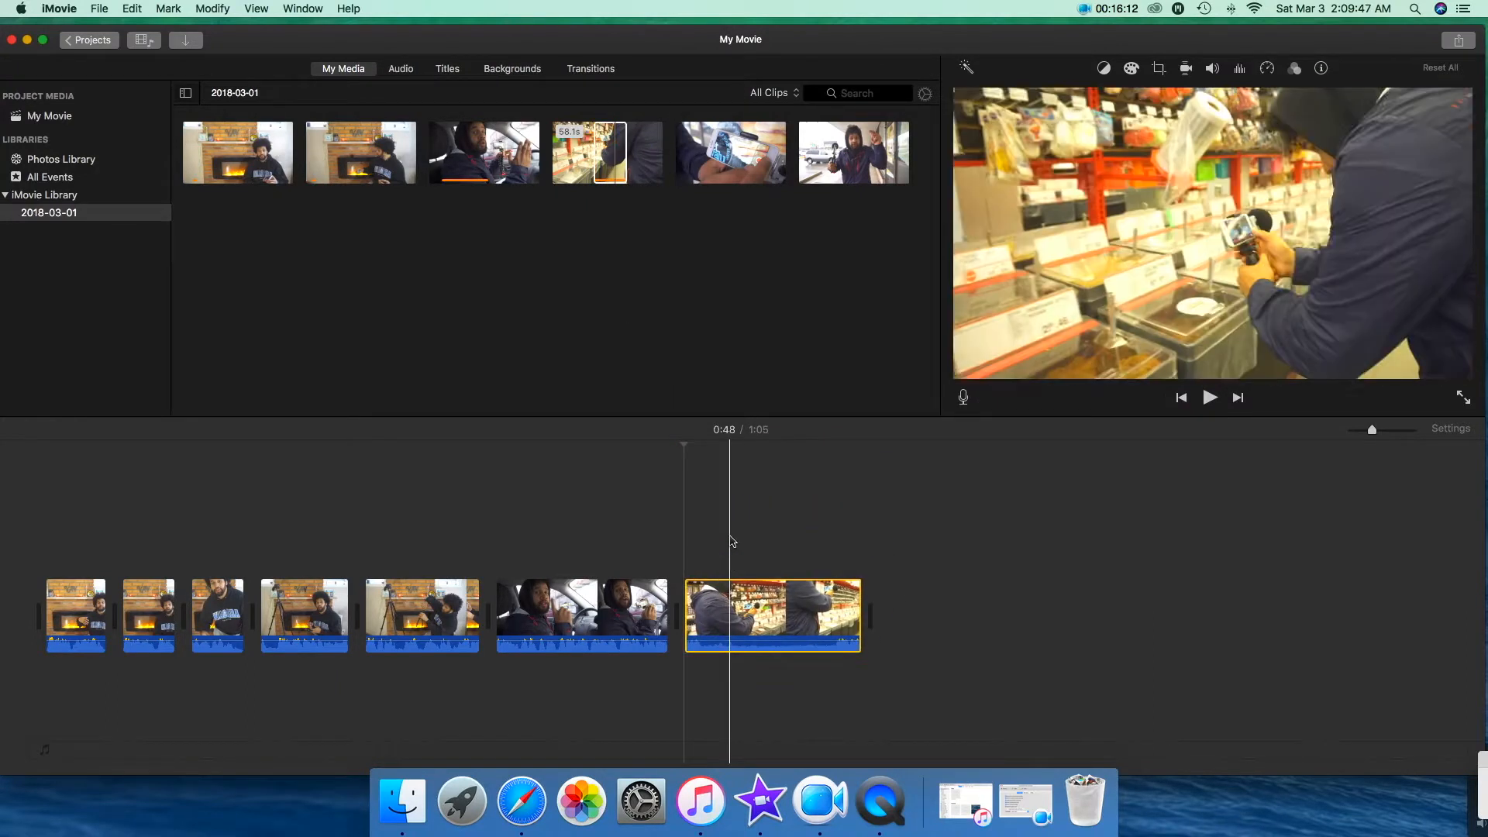
key(Delete)
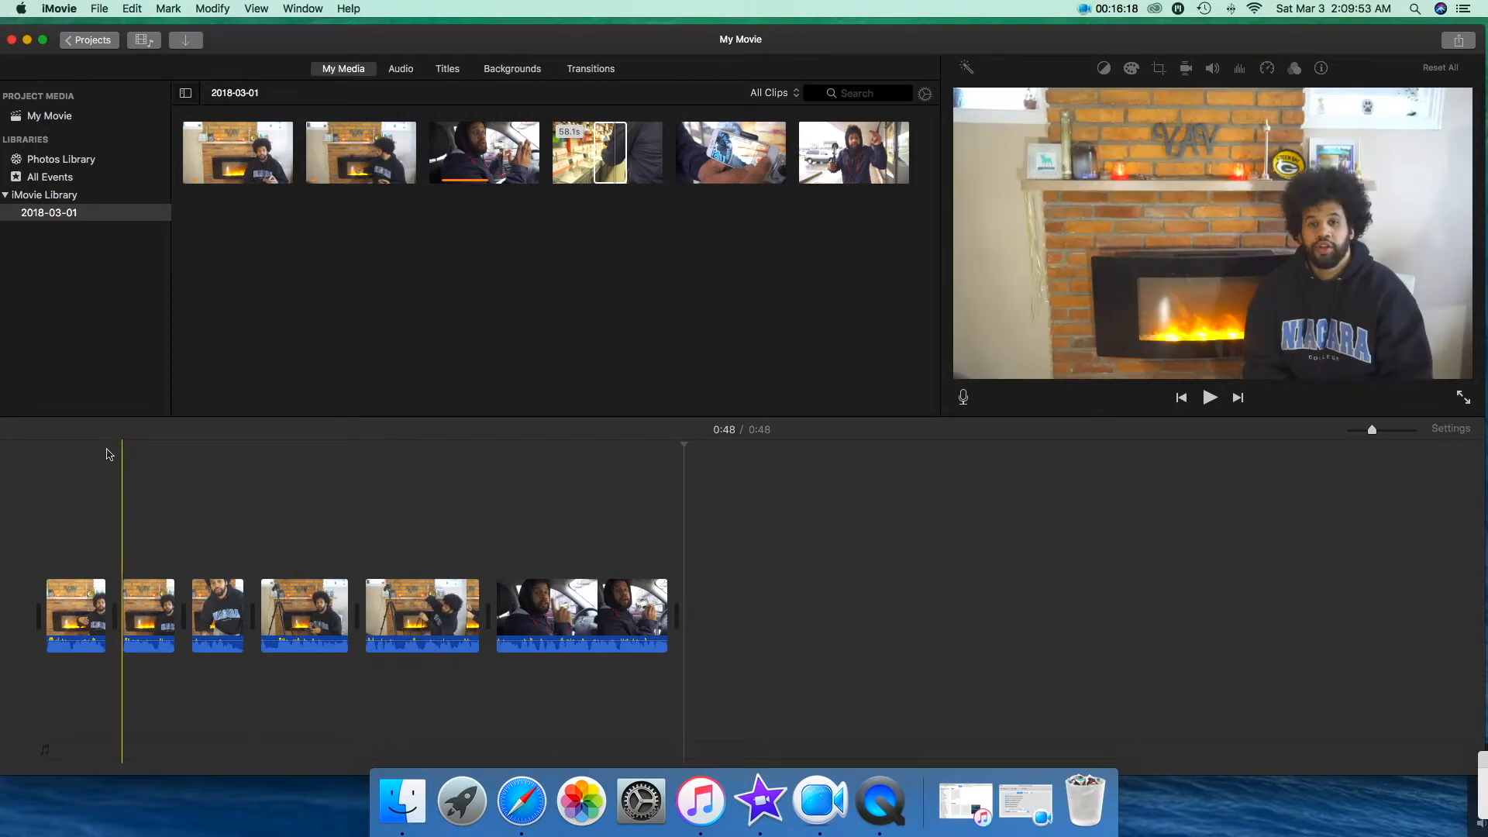
Add a Cross Dissolve transition before the first clip of the timeline and play back the opening
click(85, 472)
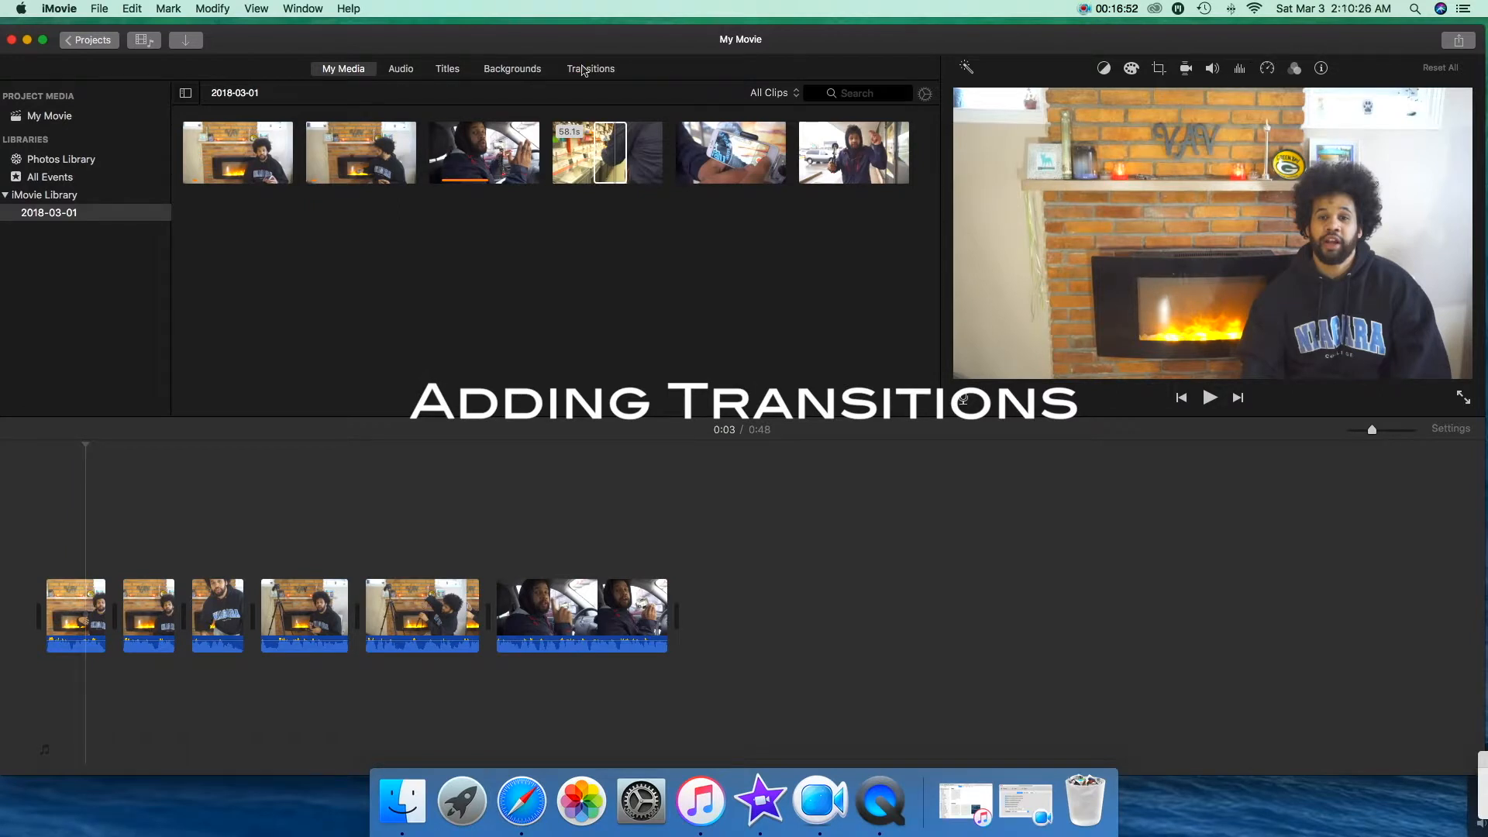
click(587, 70)
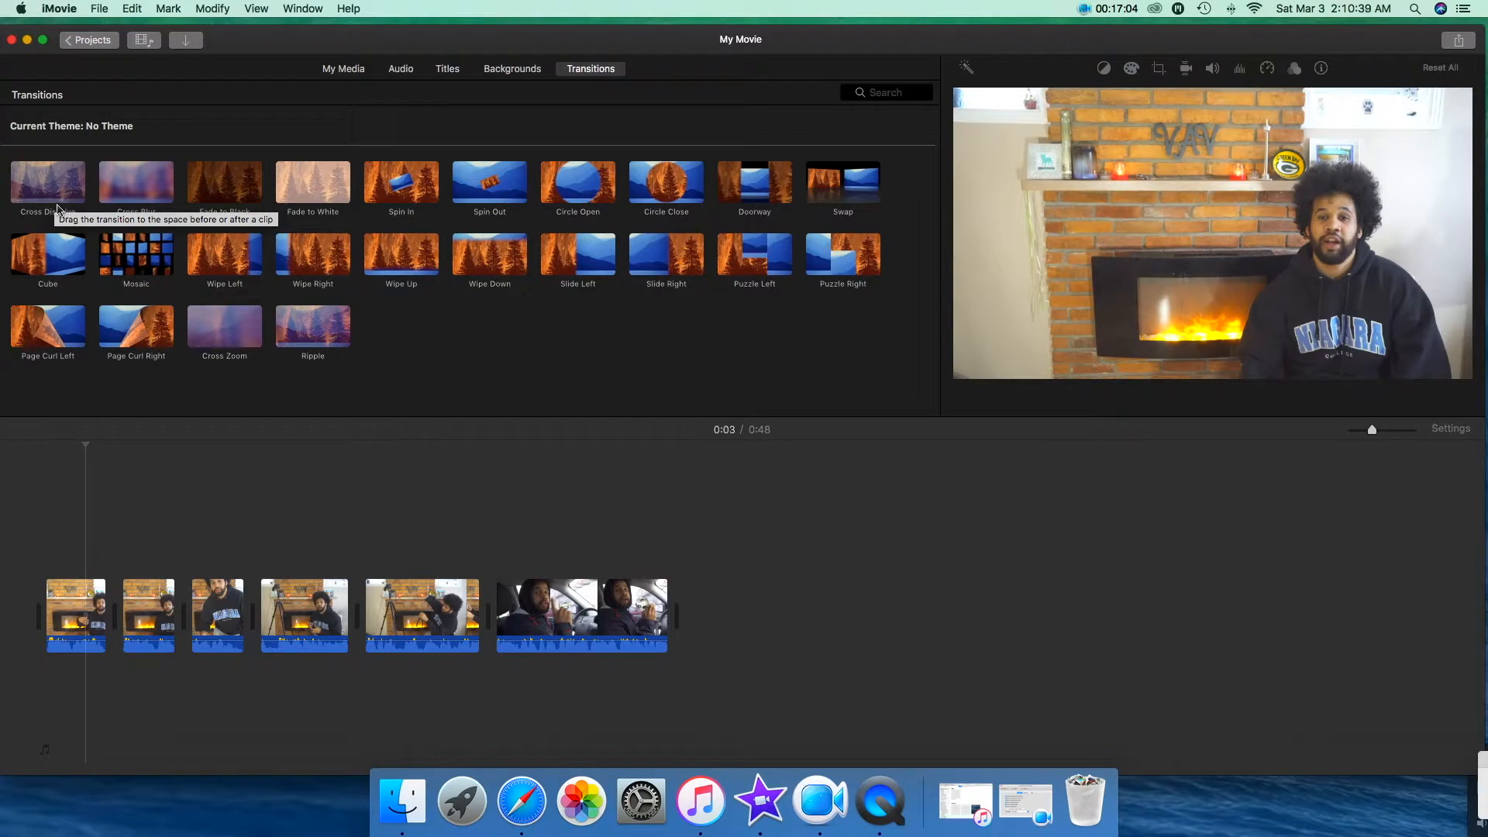
drag(38, 180, 35, 612)
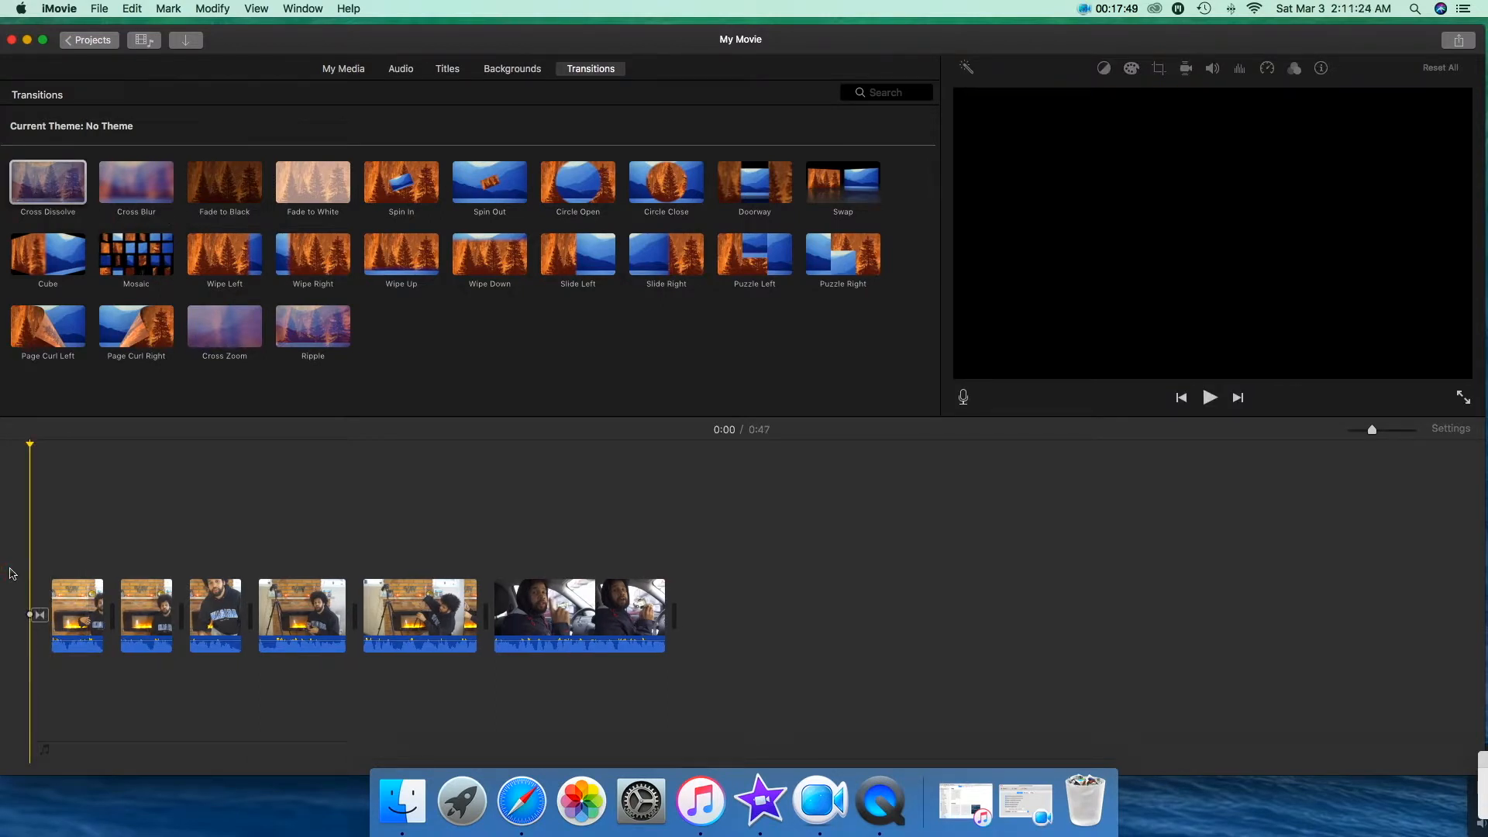
key(space)
key(space)
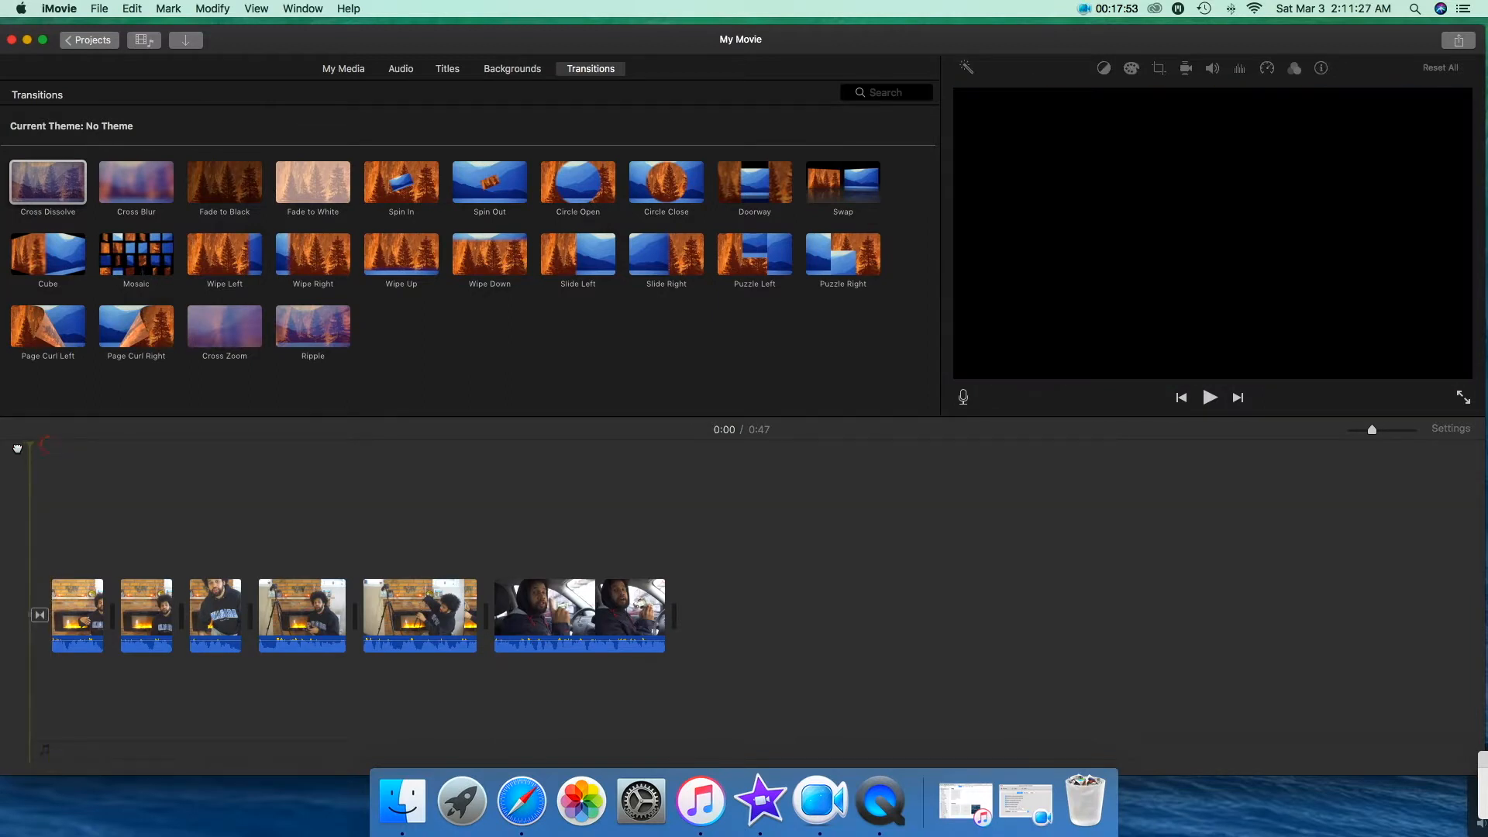
key(space)
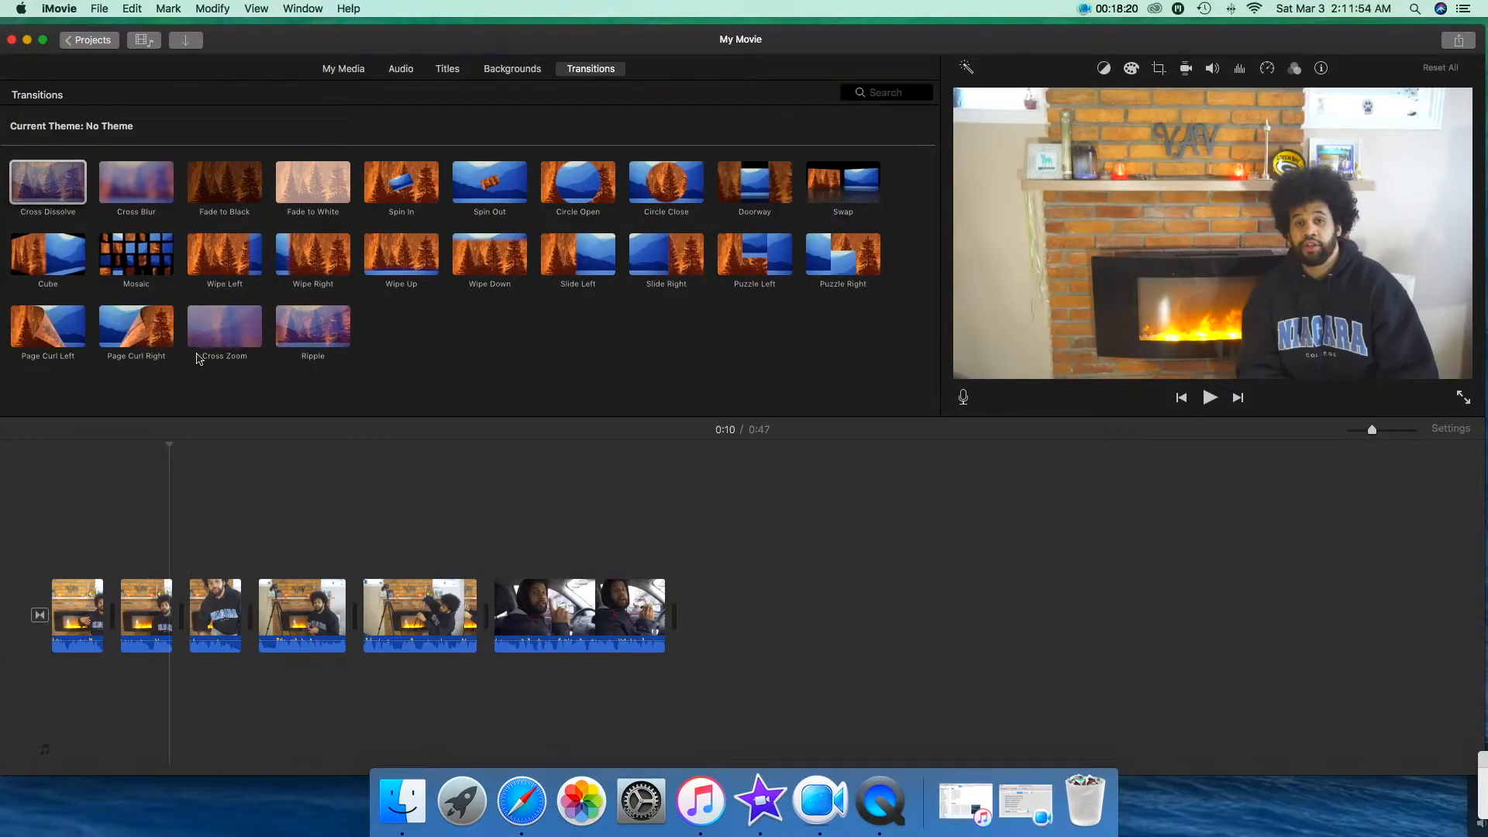
Add a Cross Zoom transition after the second clip, preview it, and move it between the third and fourth clips
drag(199, 354, 186, 608)
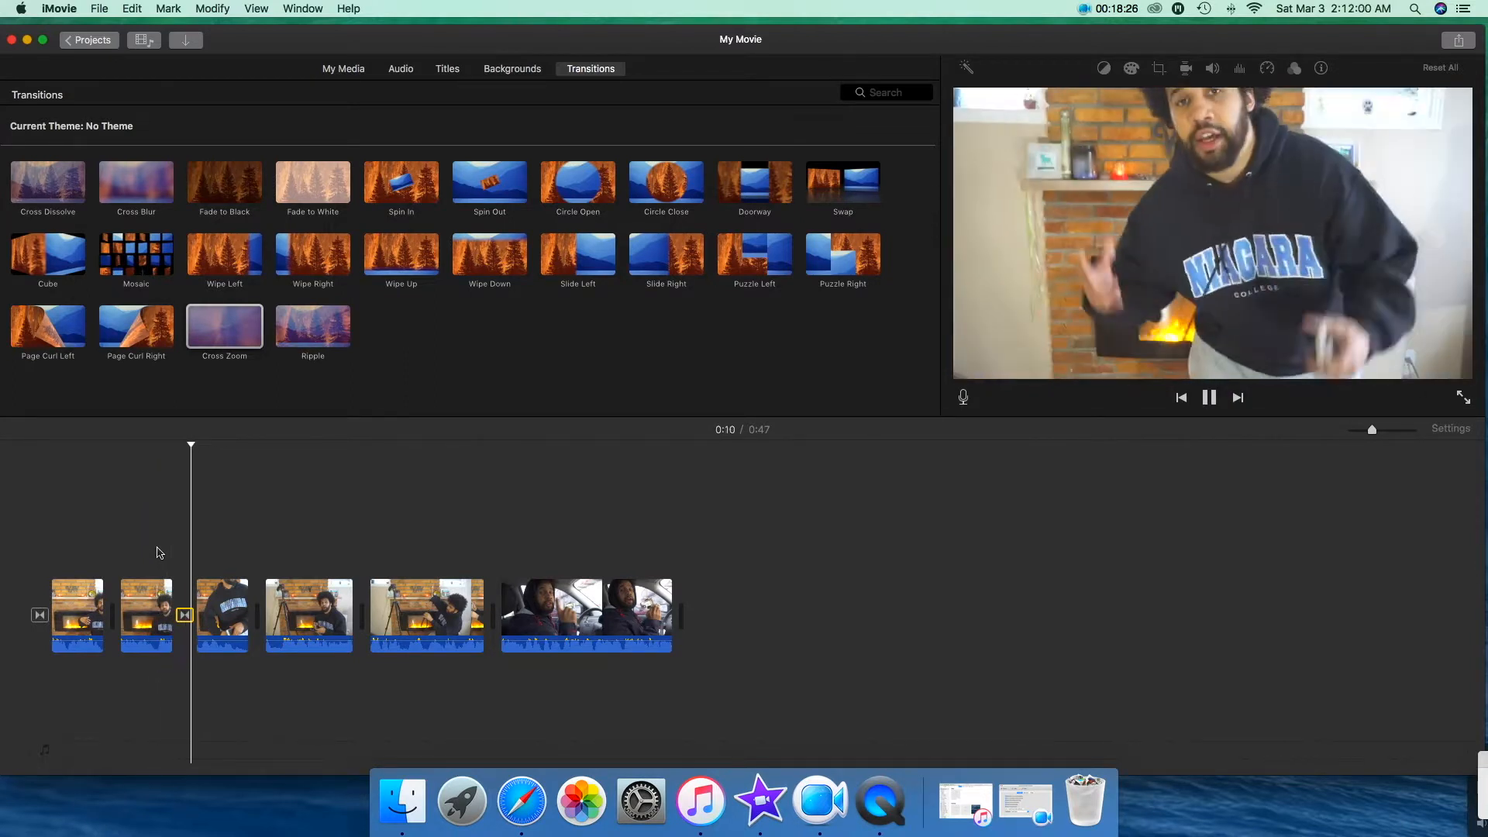
key(space)
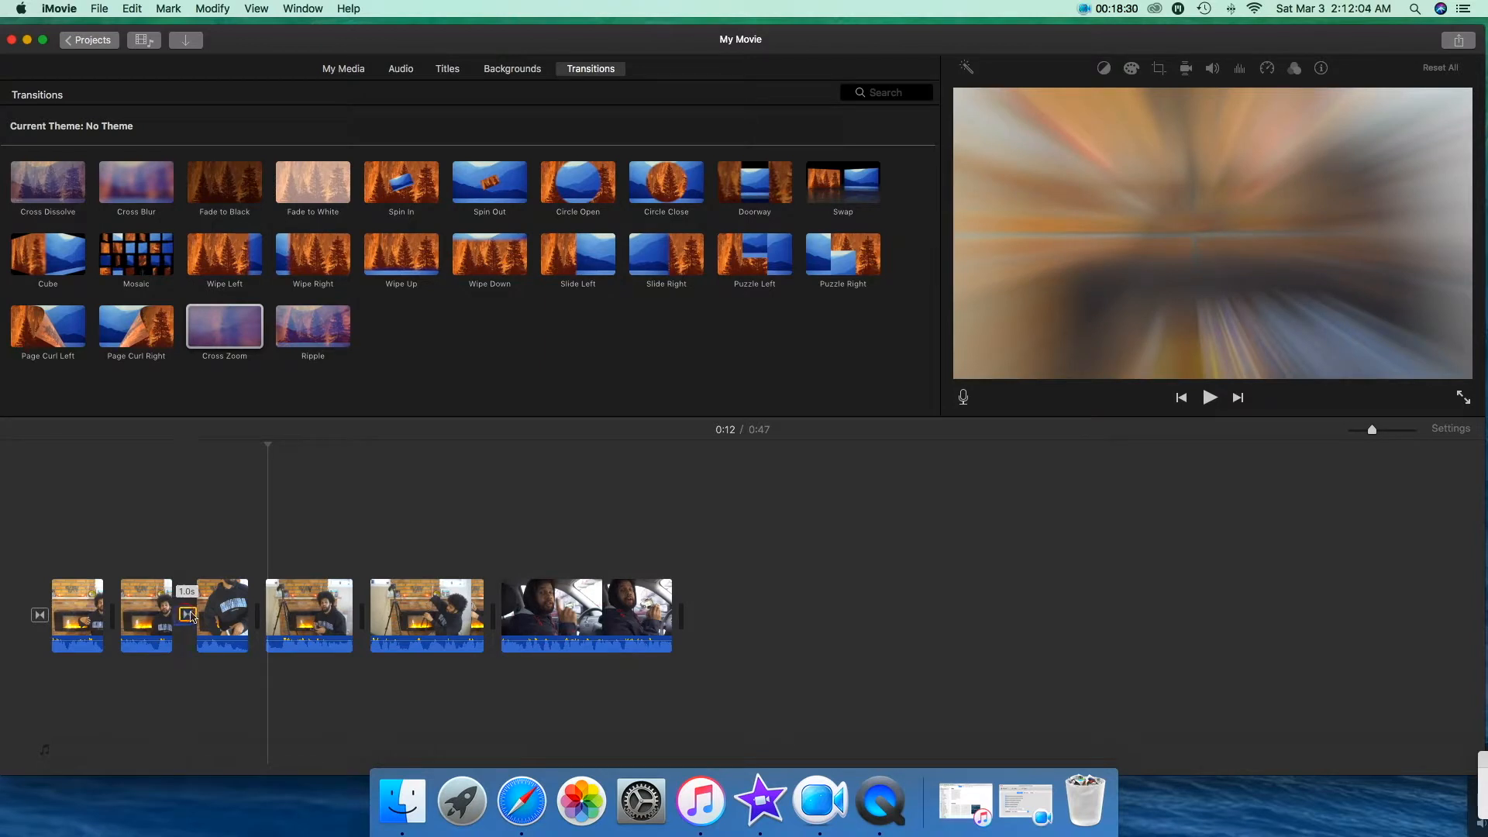
drag(189, 617, 253, 614)
key(space)
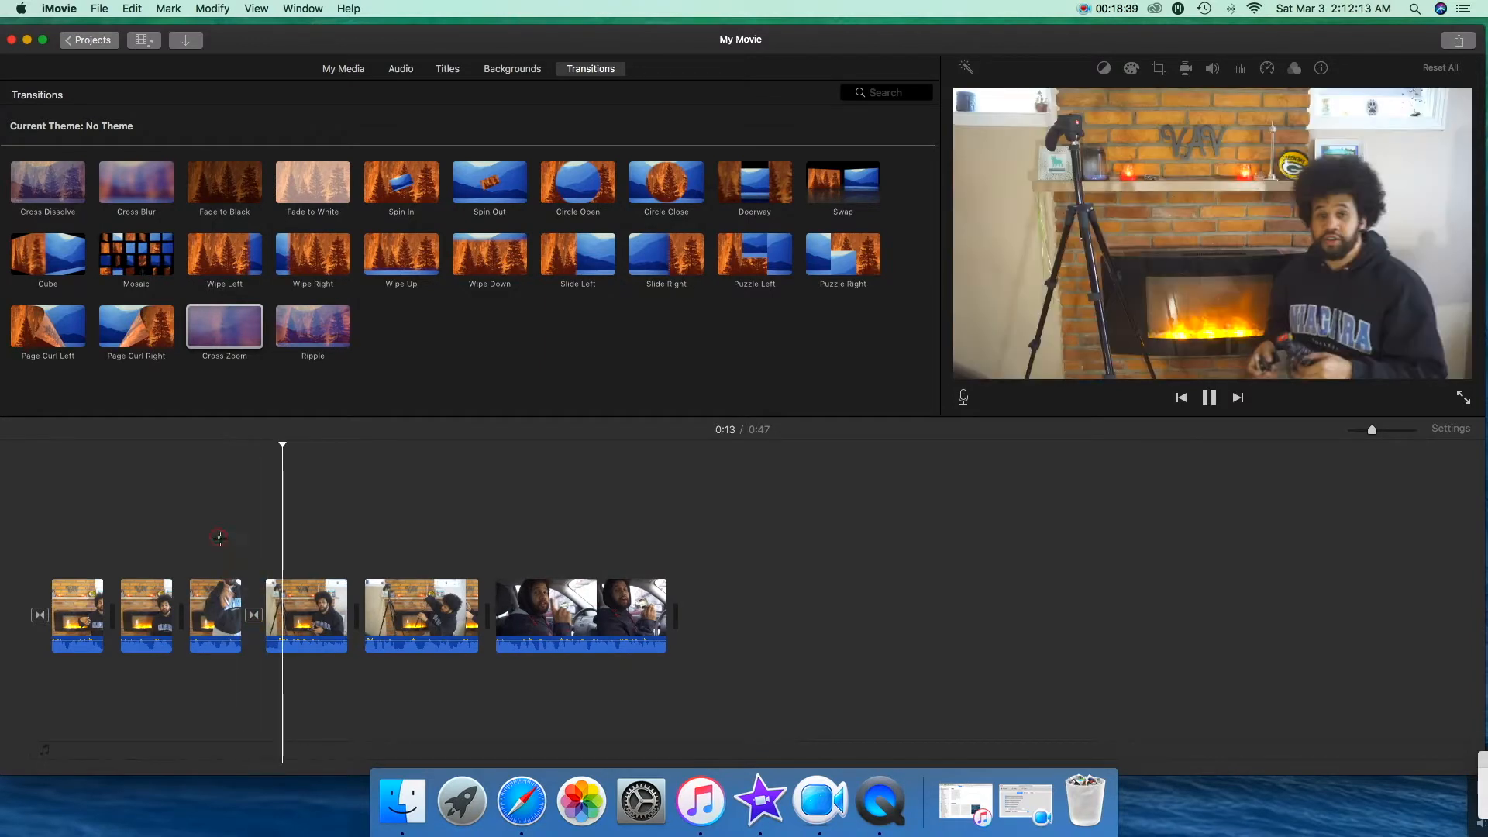
Play back the Cross Zoom transition between the third and fourth clips
click(210, 504)
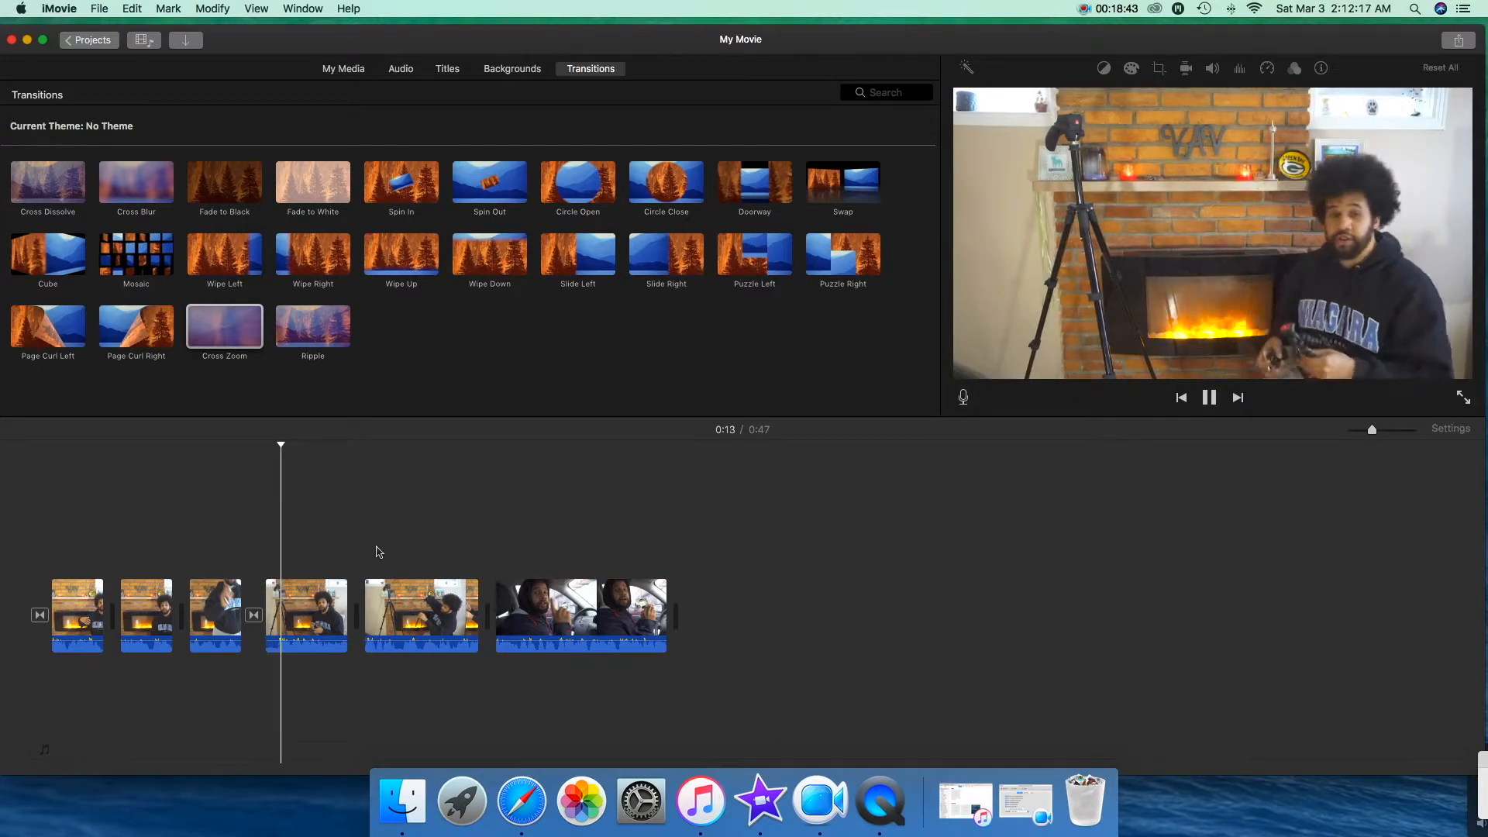
key(space)
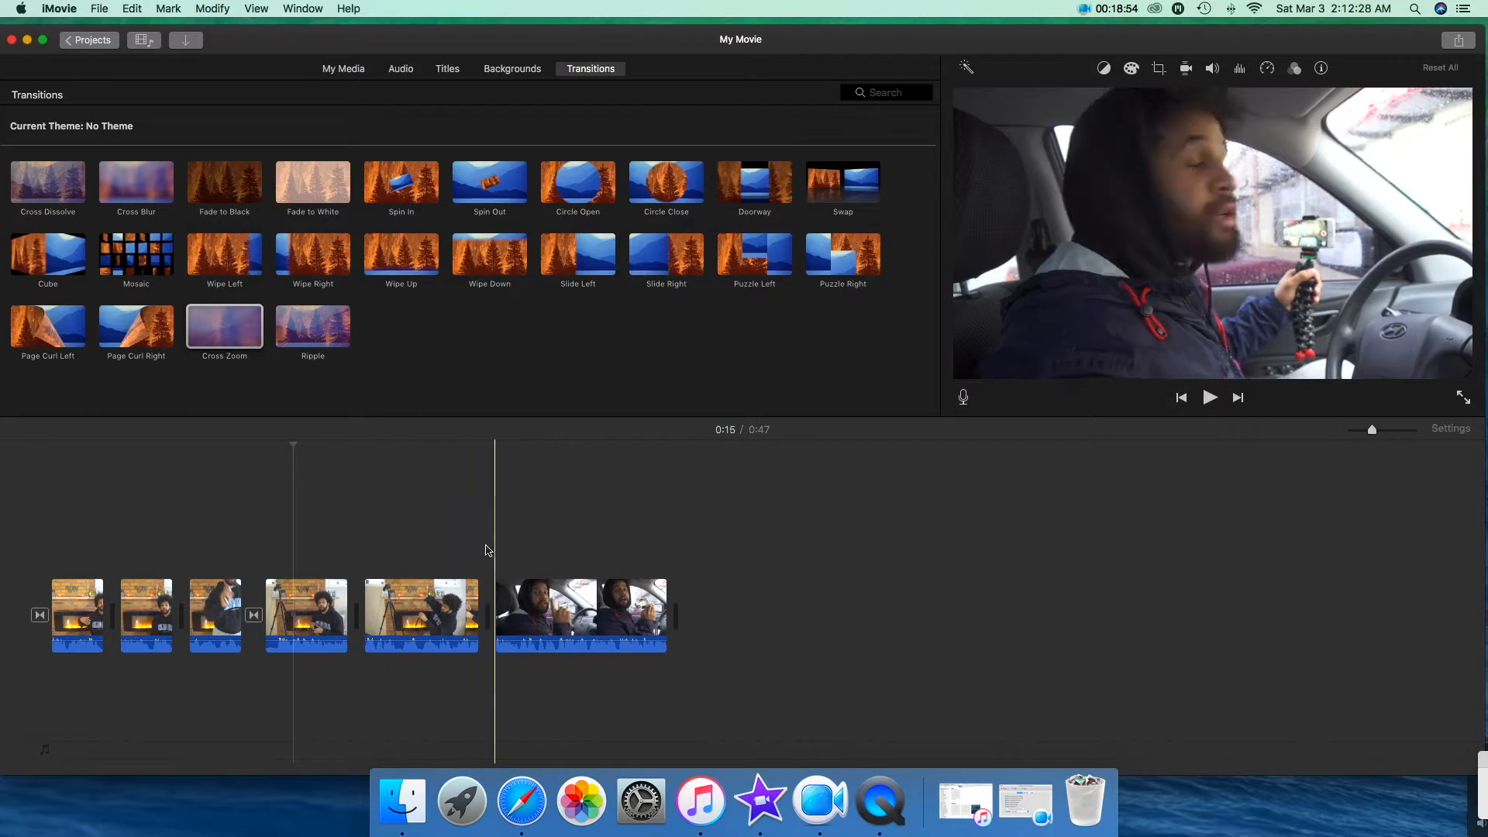
Add a Wipe Down transition between the fifth clip and the car clip, and play back that passage
click(448, 534)
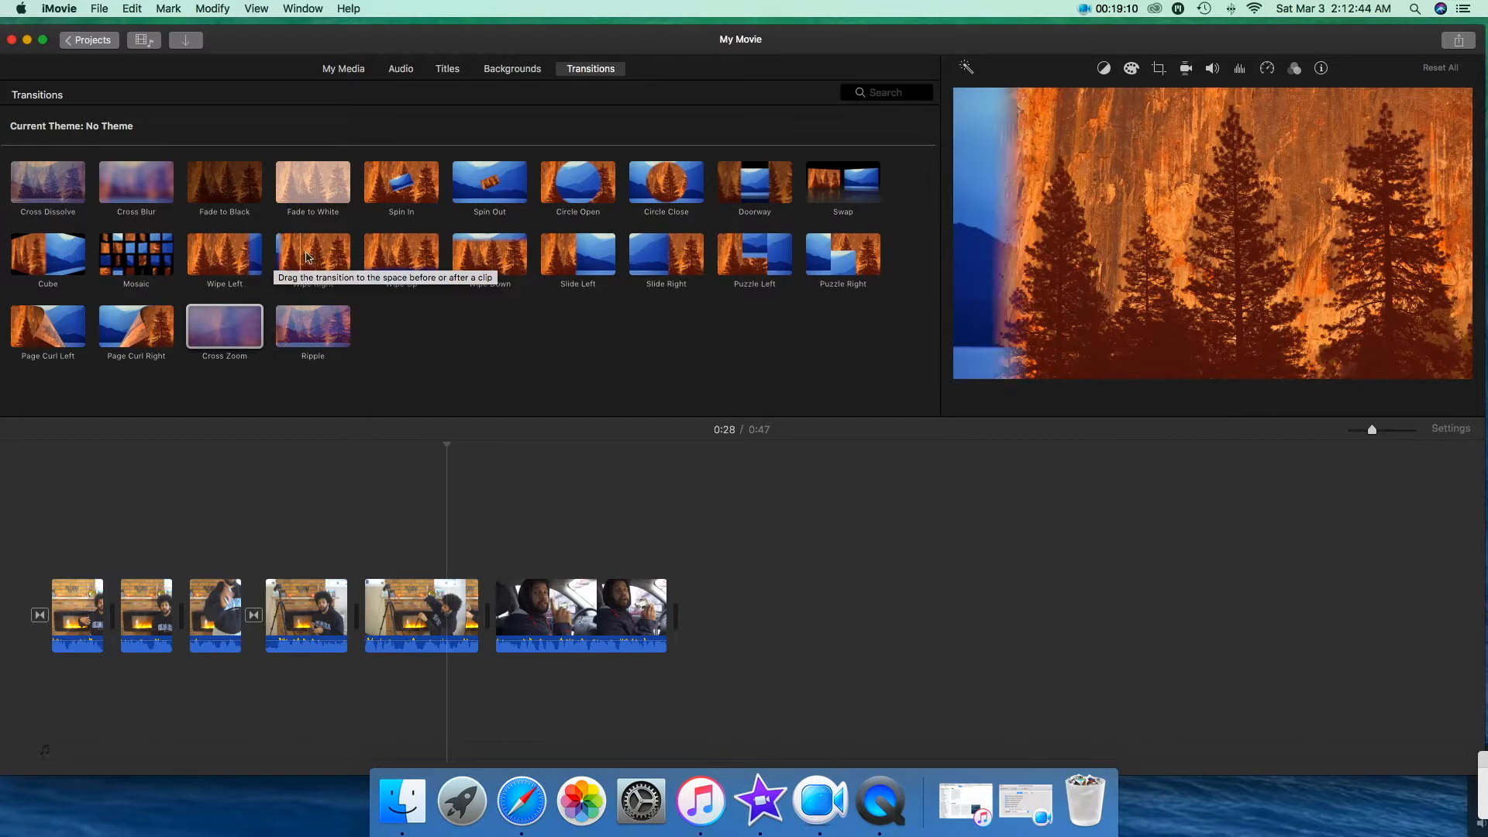
drag(481, 256, 485, 615)
click(443, 550)
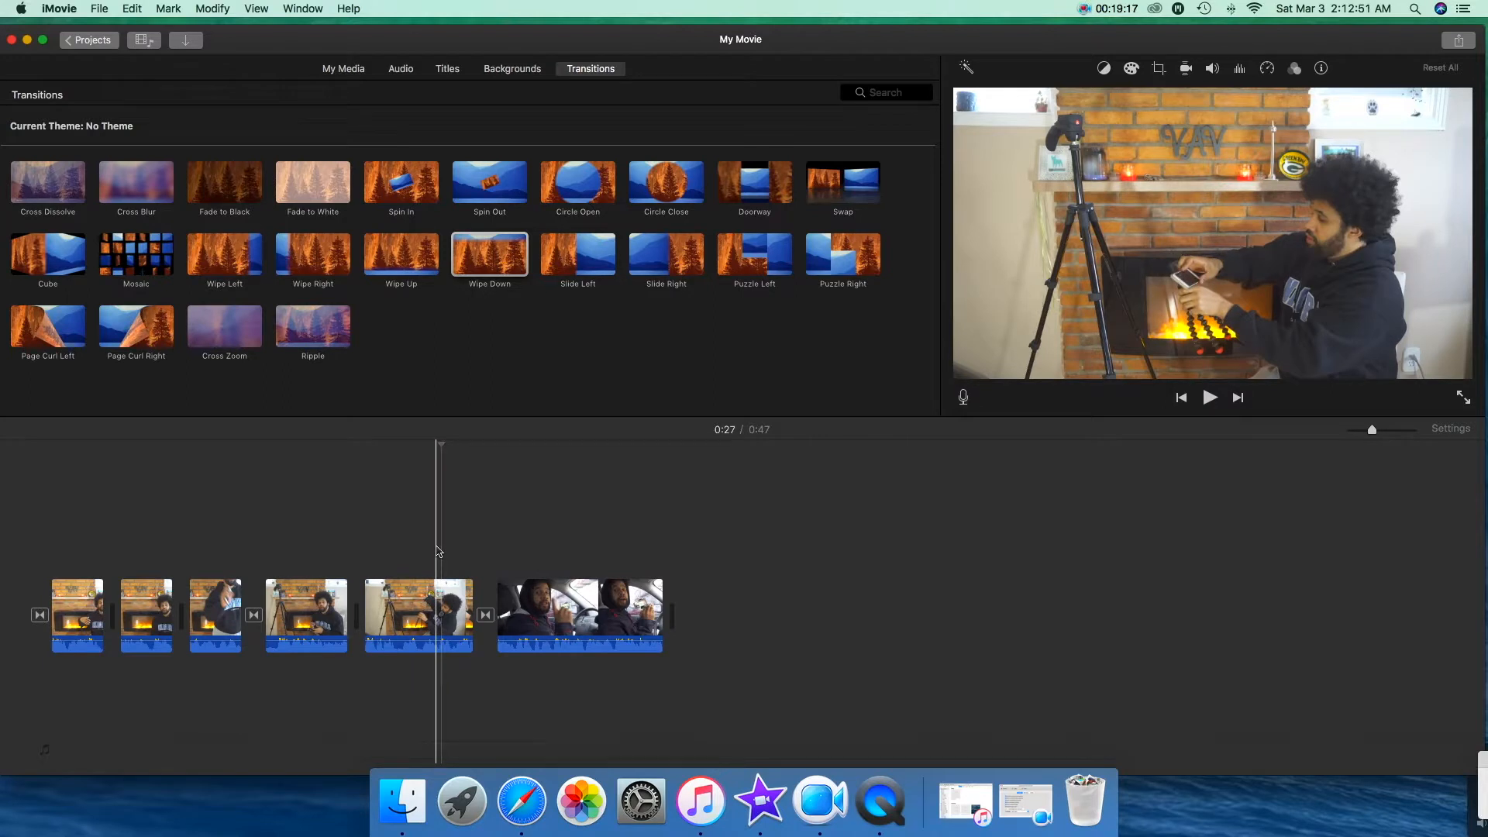
key(space)
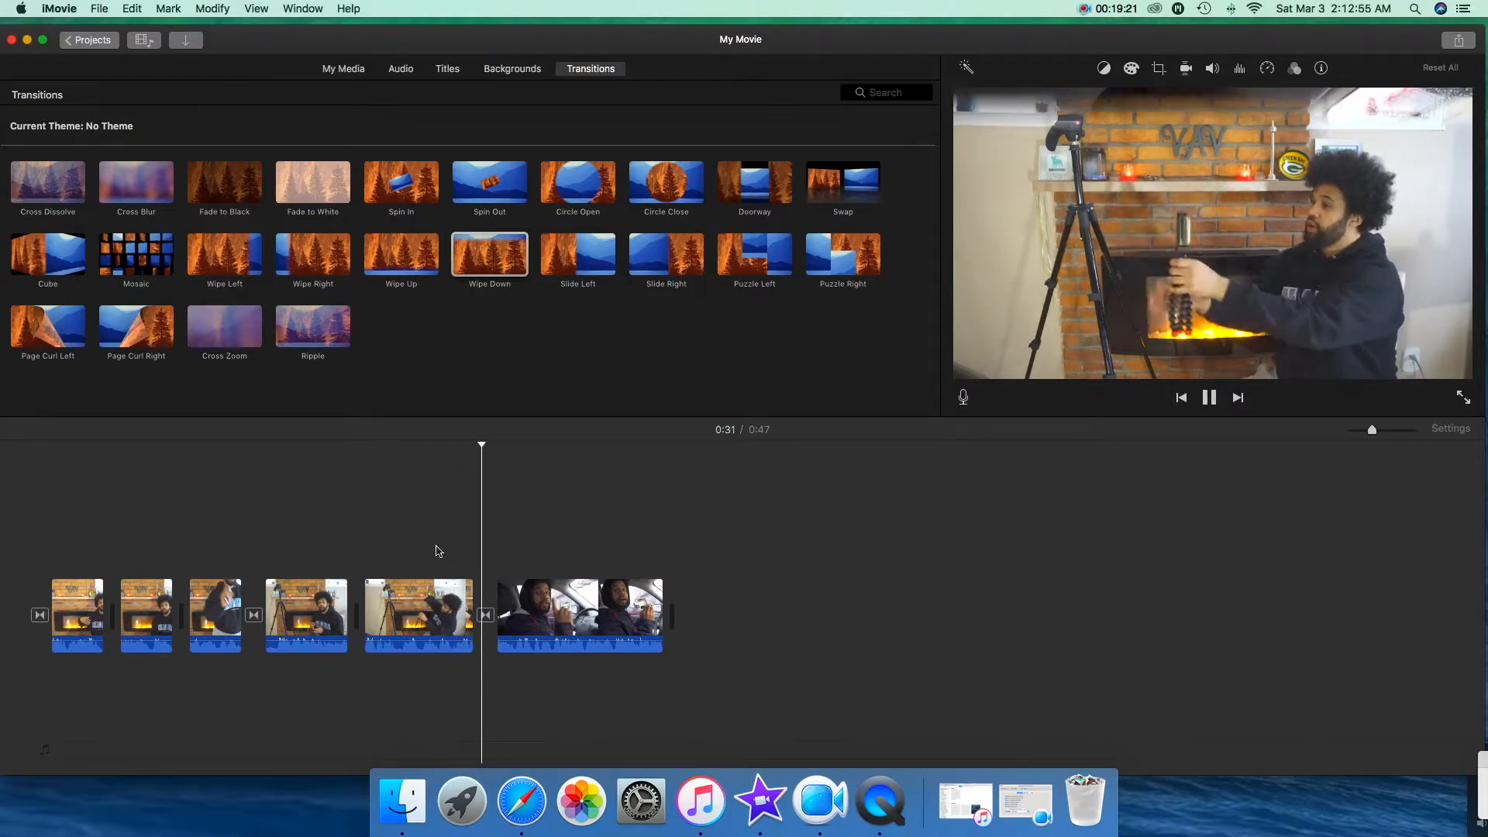
key(space)
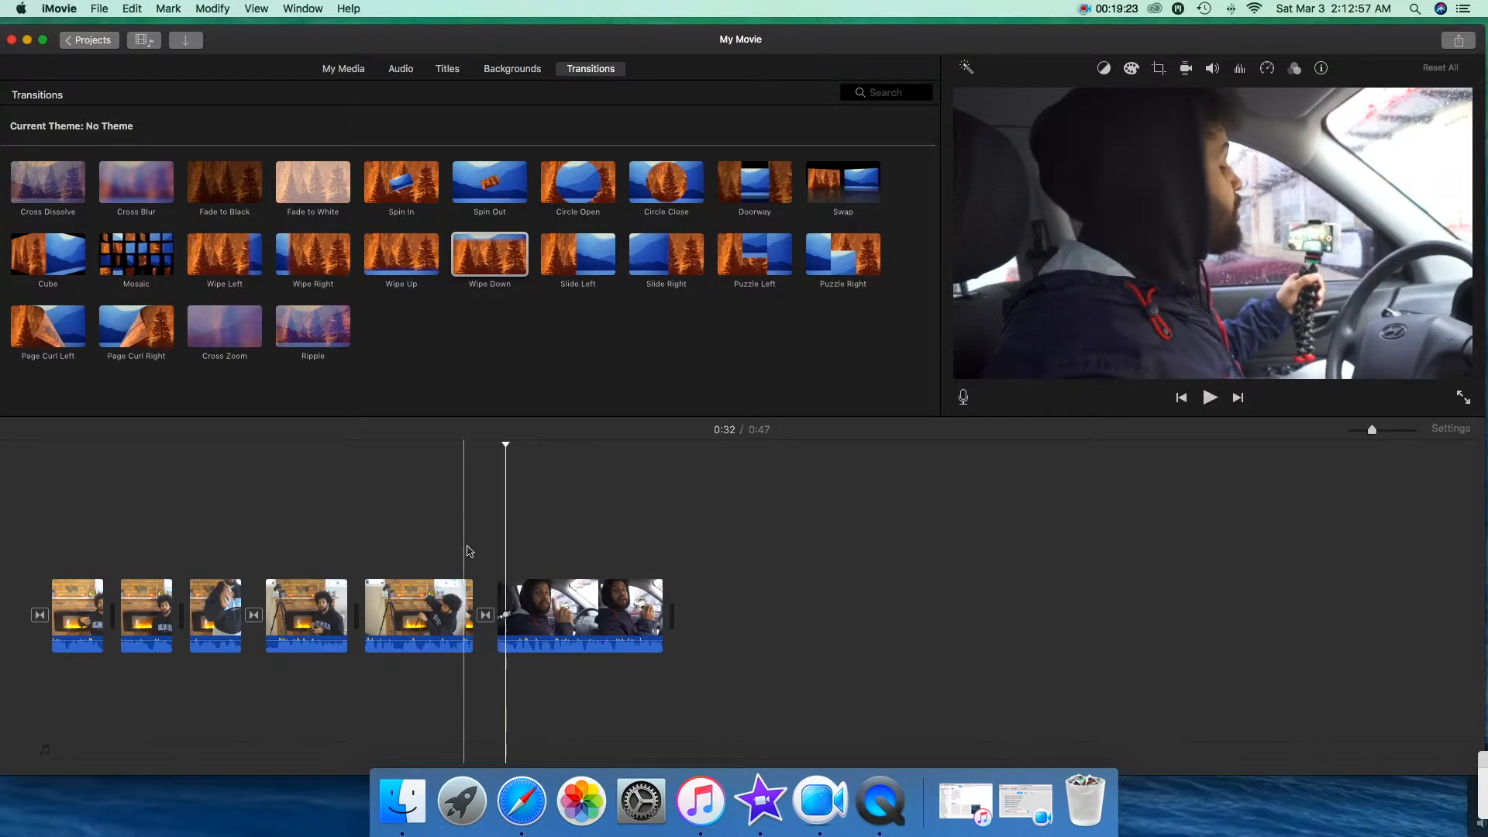
Return to the start of the movie, browse the sound effects, and preview the Lotus jingle
click(2, 476)
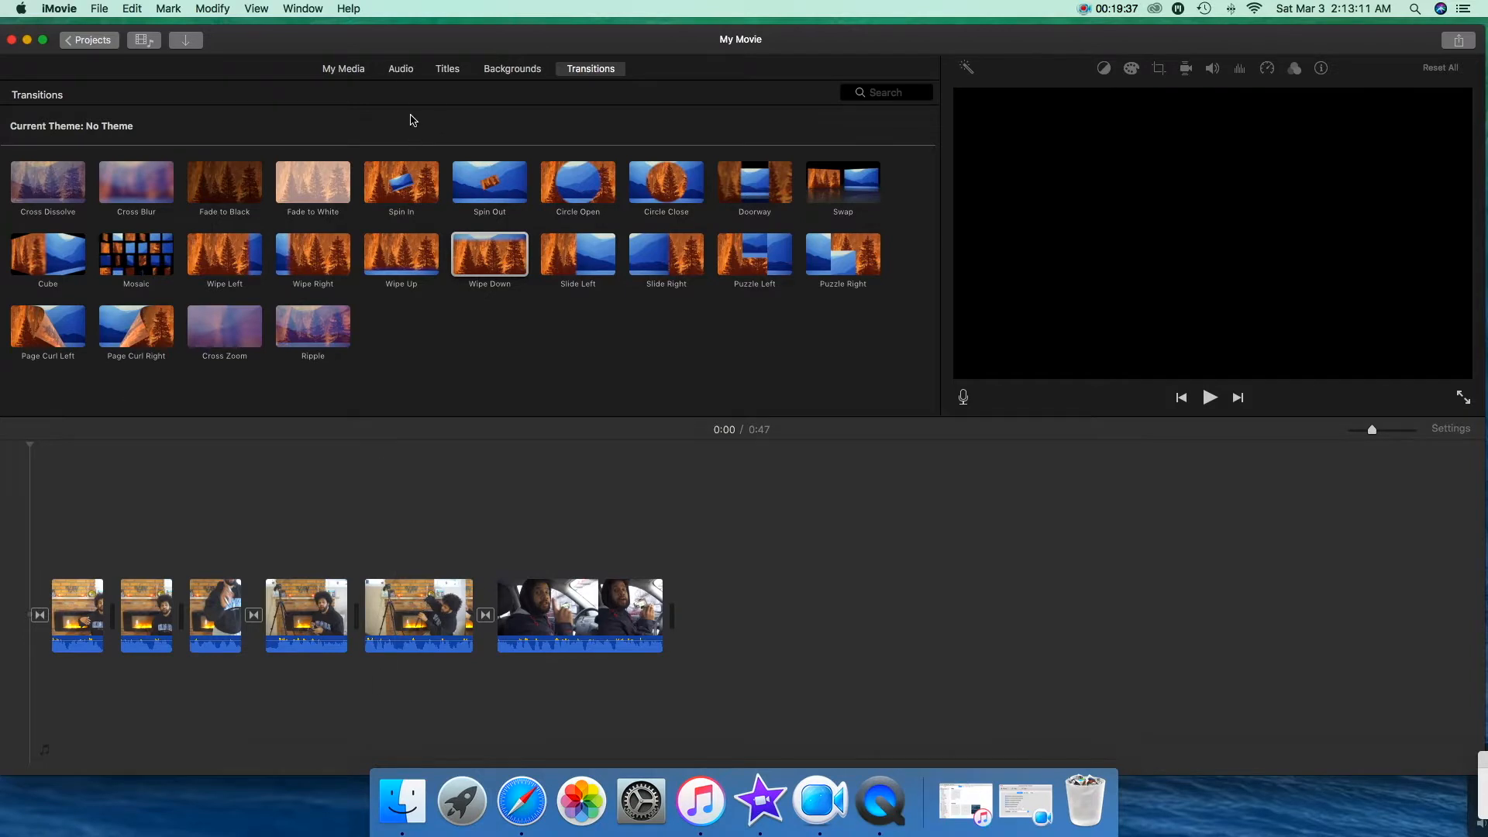
click(403, 70)
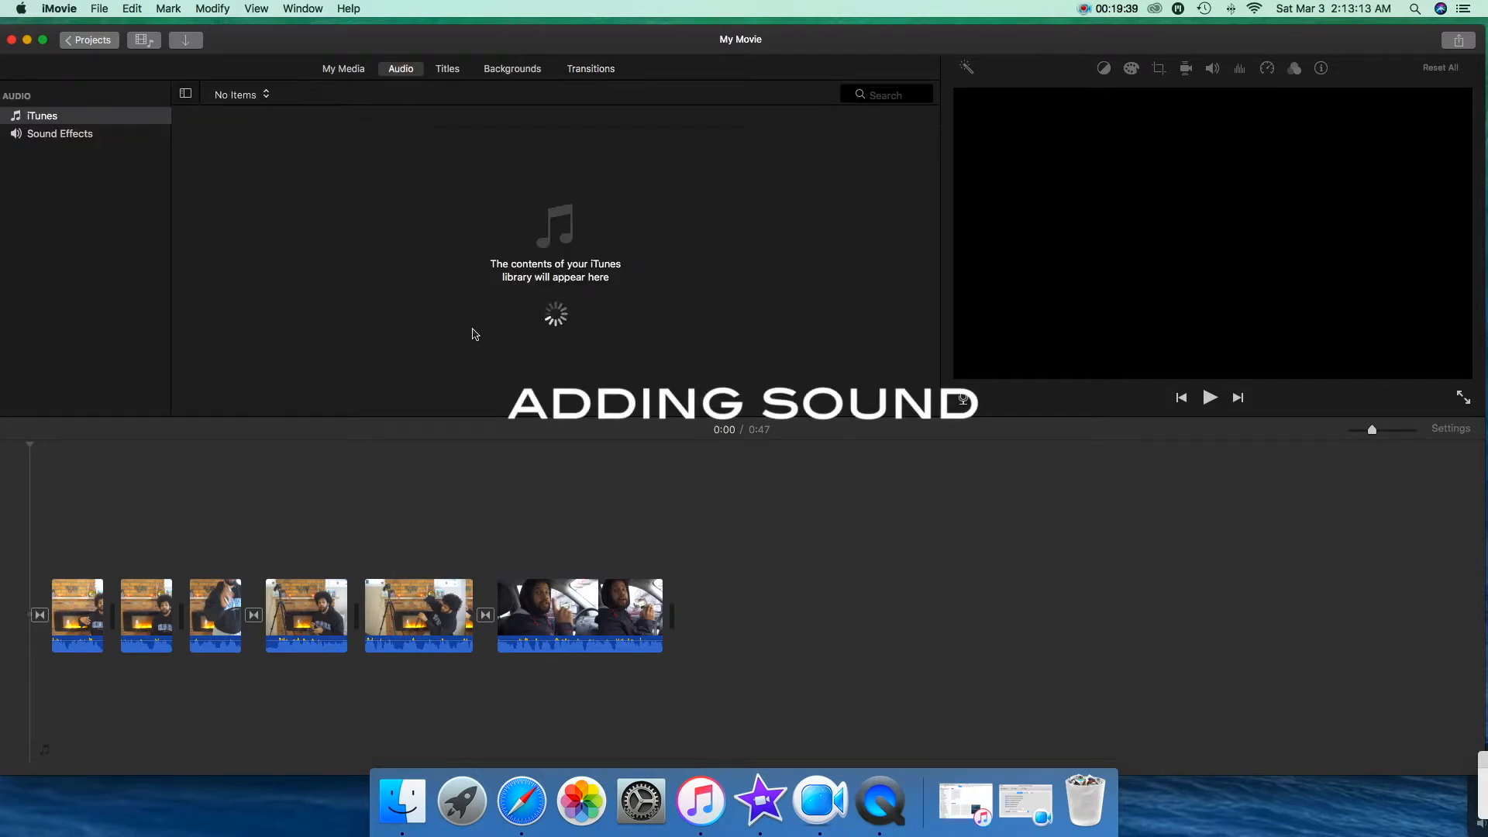
click(74, 138)
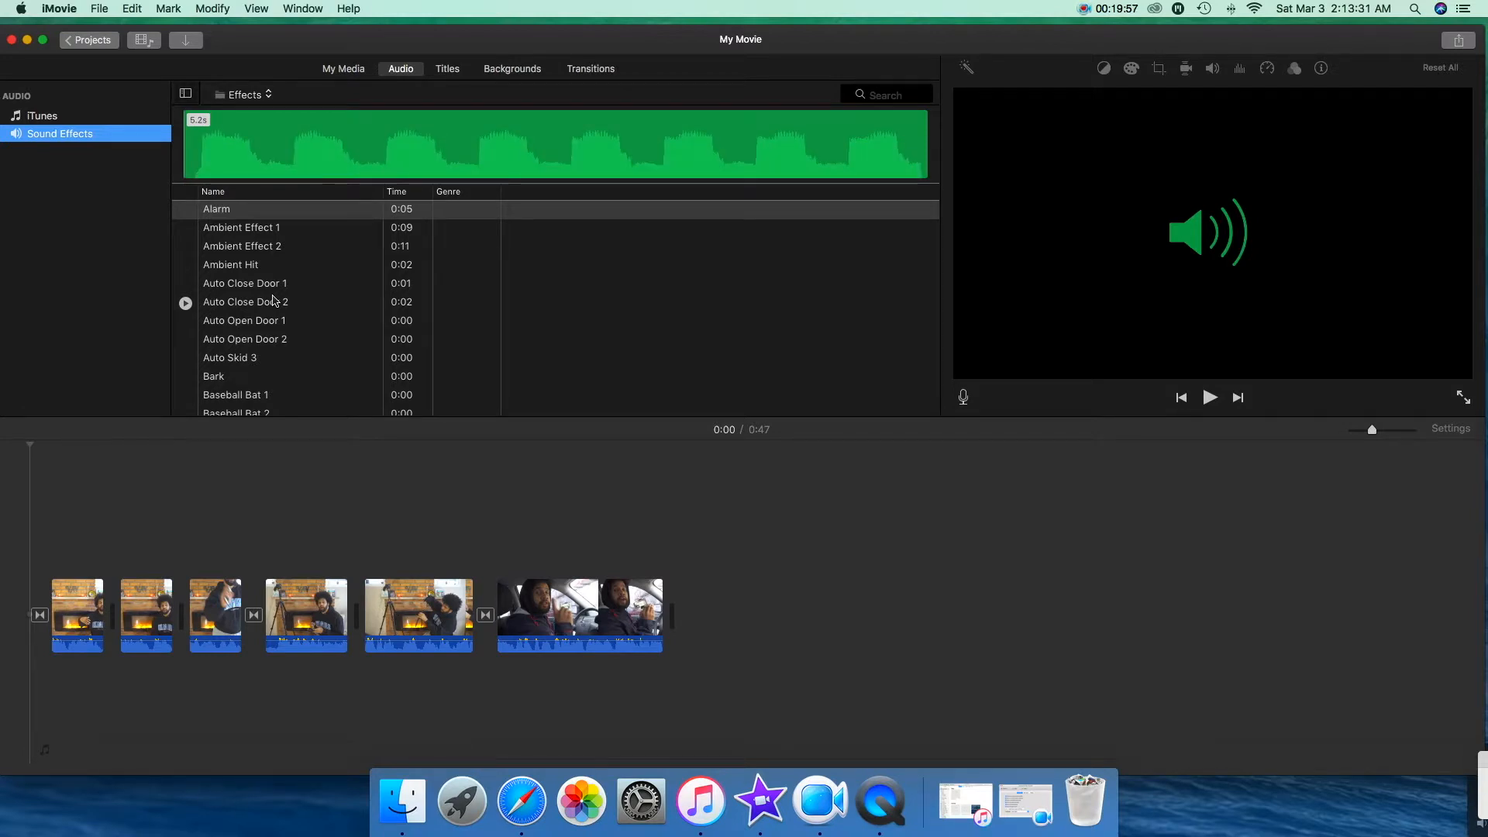
scroll(275, 334, down, 2)
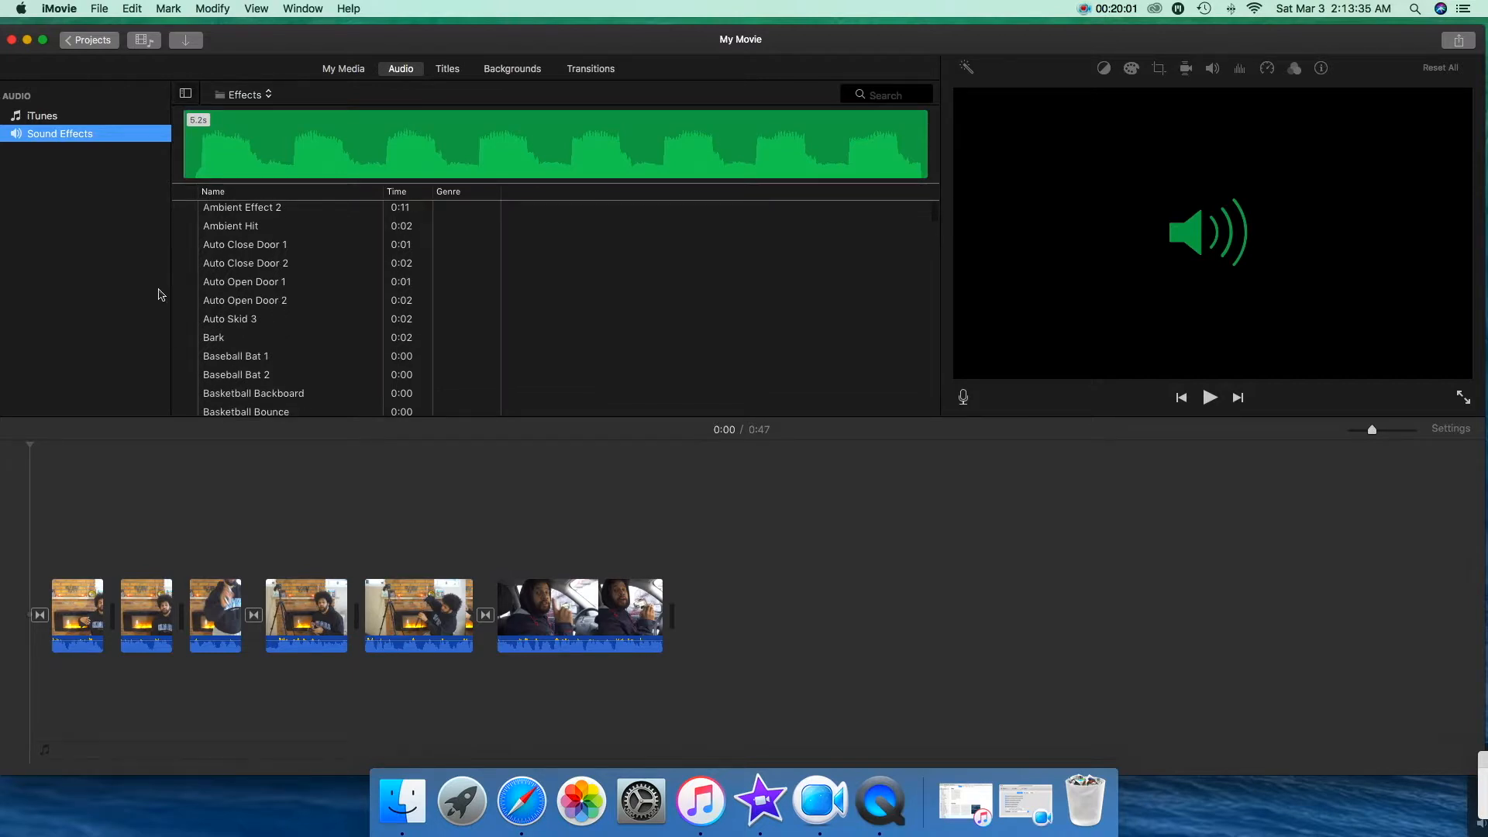
scroll(256, 293, down, 20)
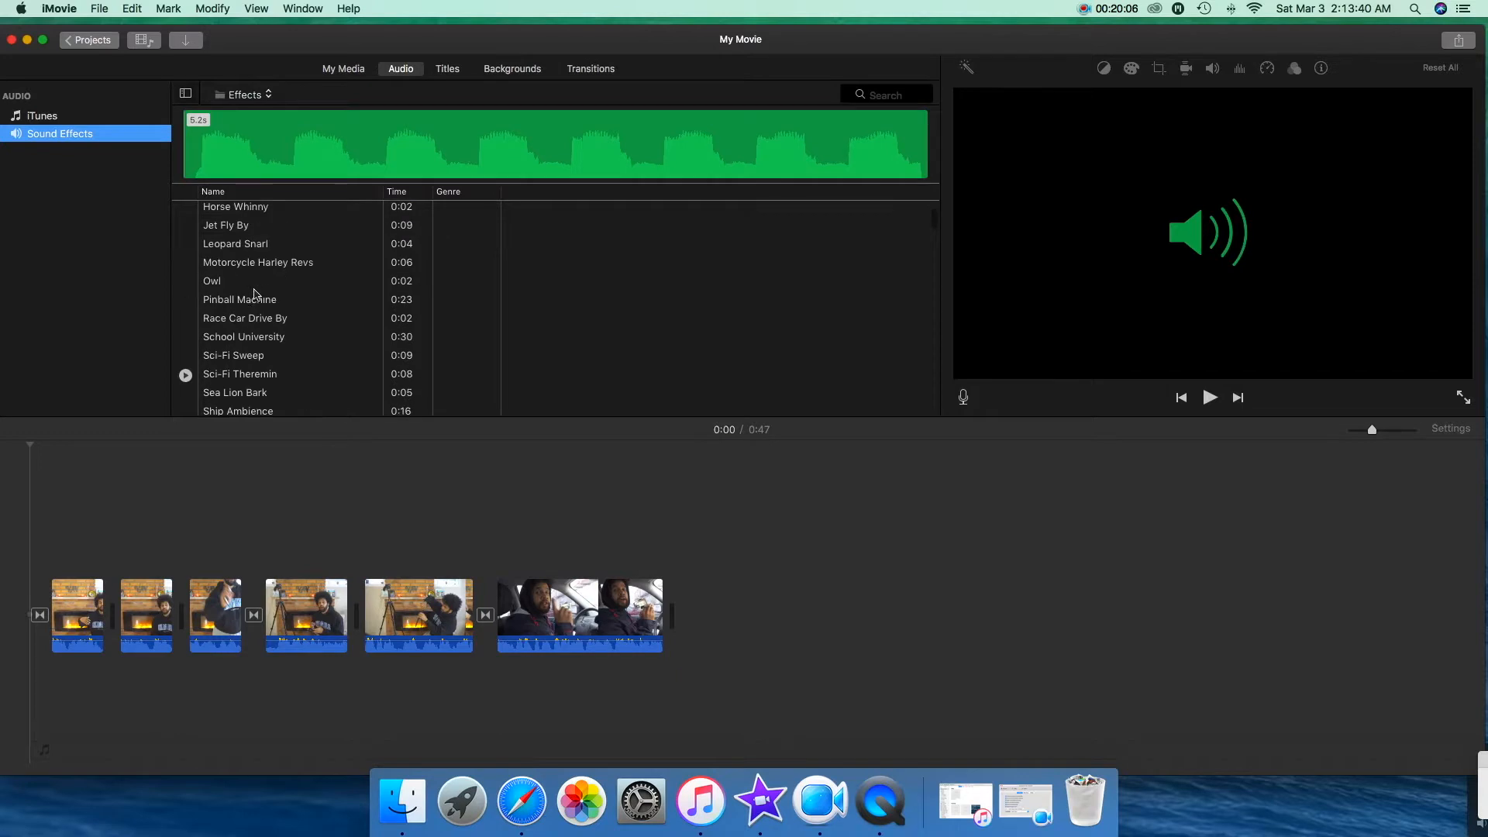
scroll(256, 292, down, 20)
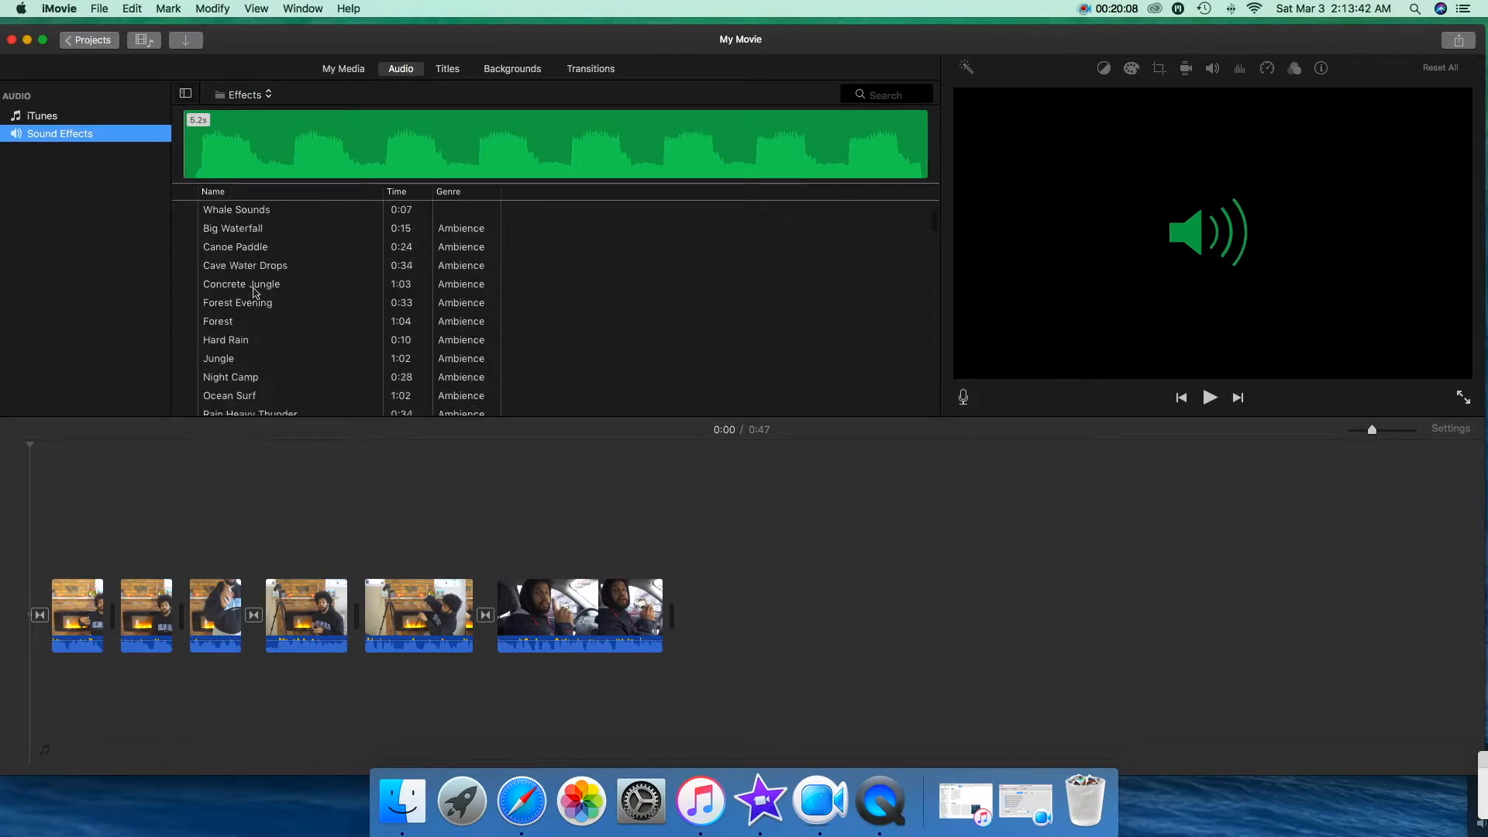
scroll(260, 303, down, 15)
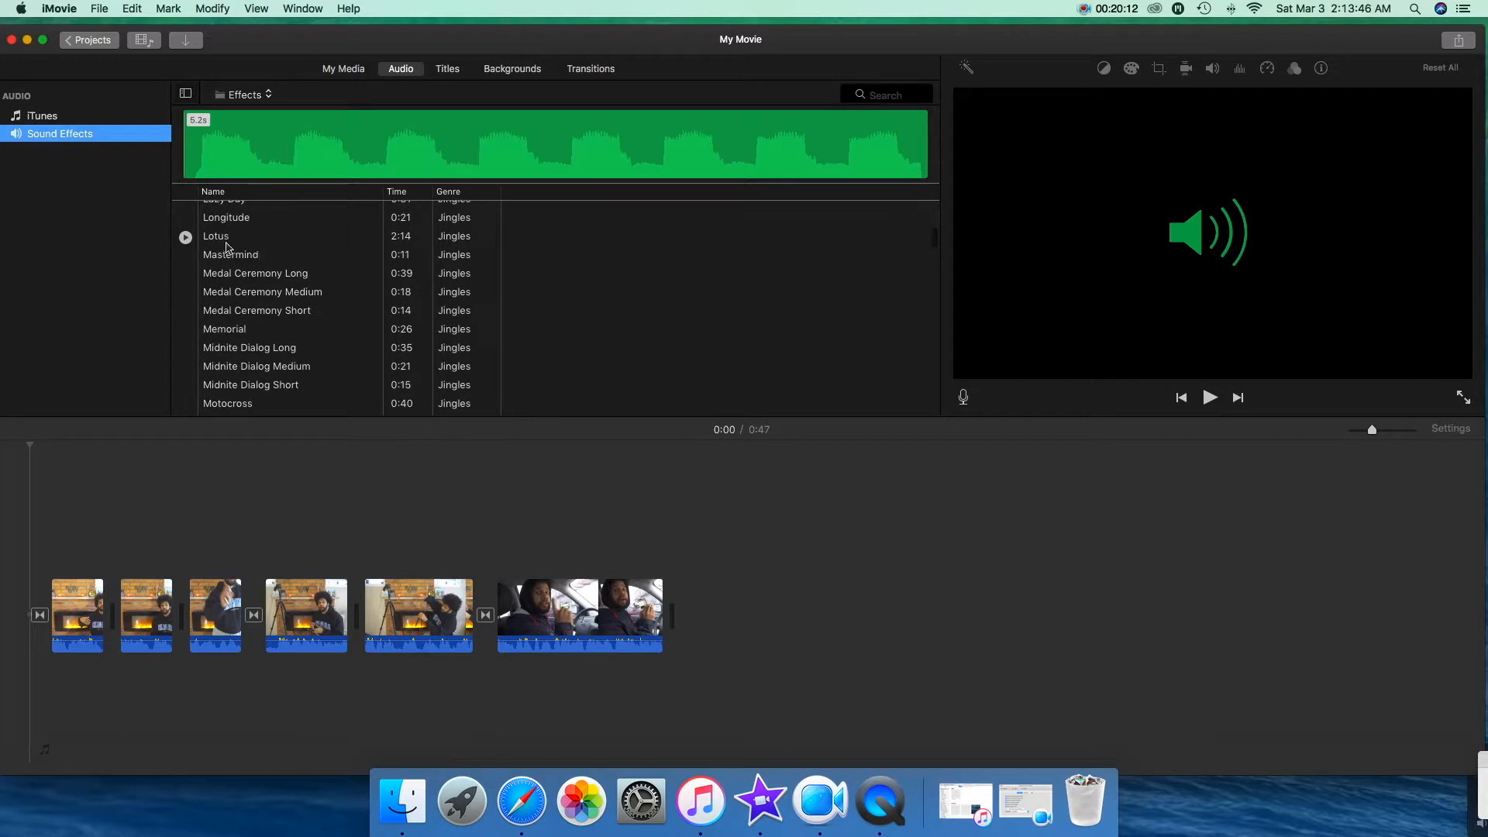
click(186, 237)
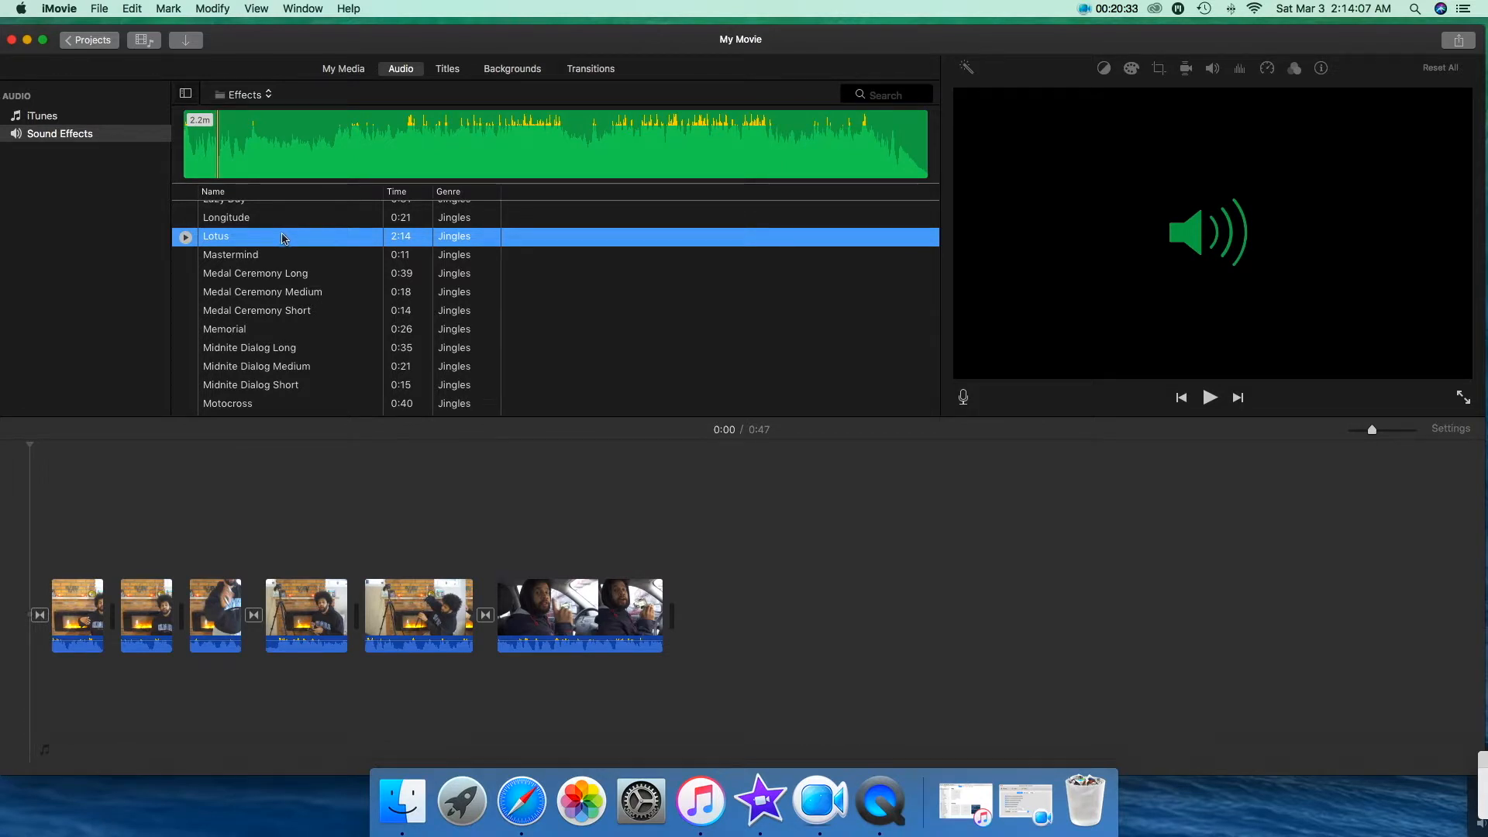
Add the full Lotus jingle beneath the clips from the start of the movie and play back the opening
drag(95, 722, 2, 697)
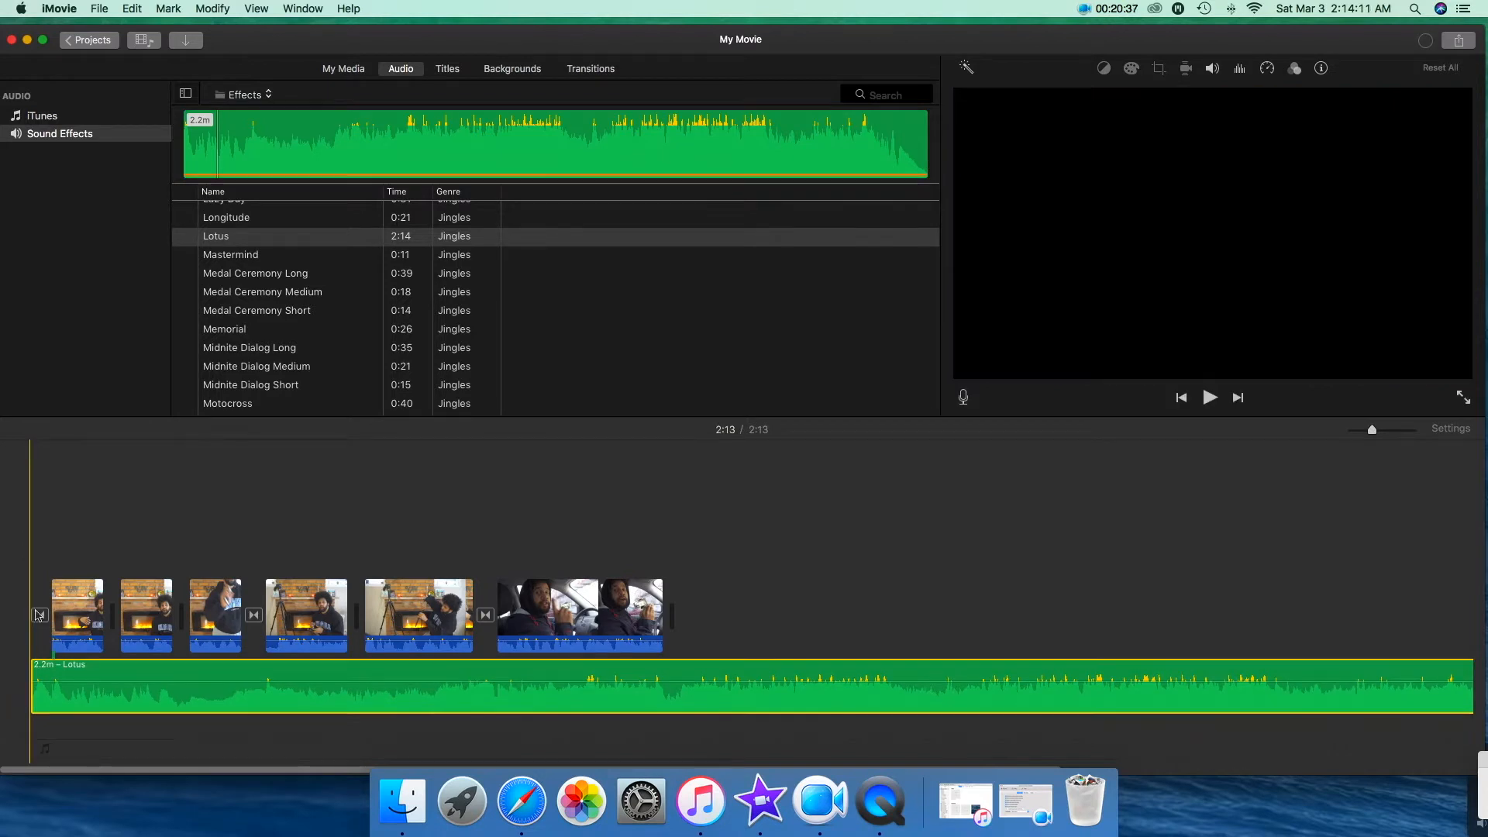
click(2, 492)
scroll(4, 492, right, 1)
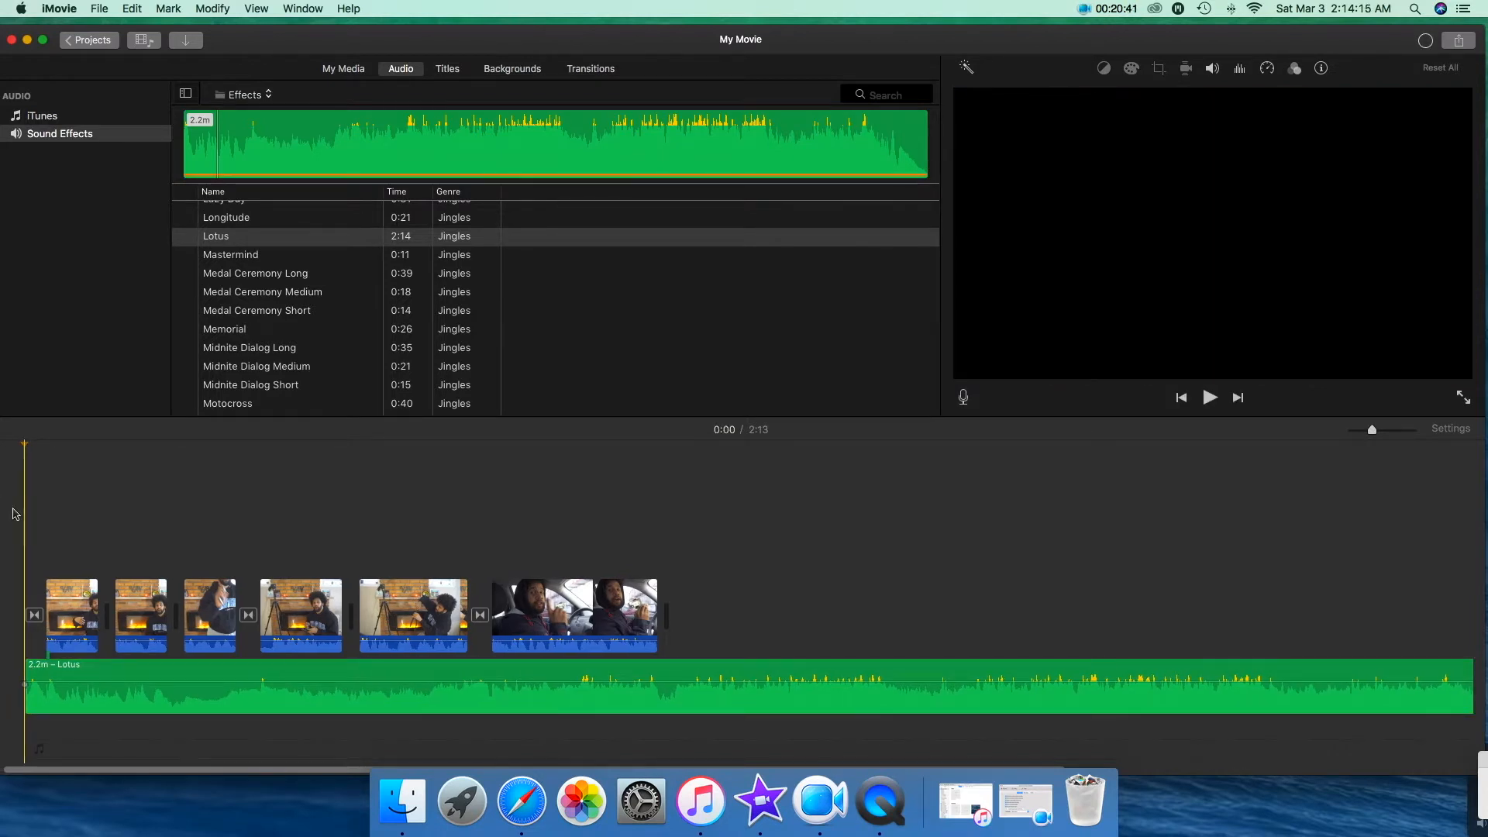
key(space)
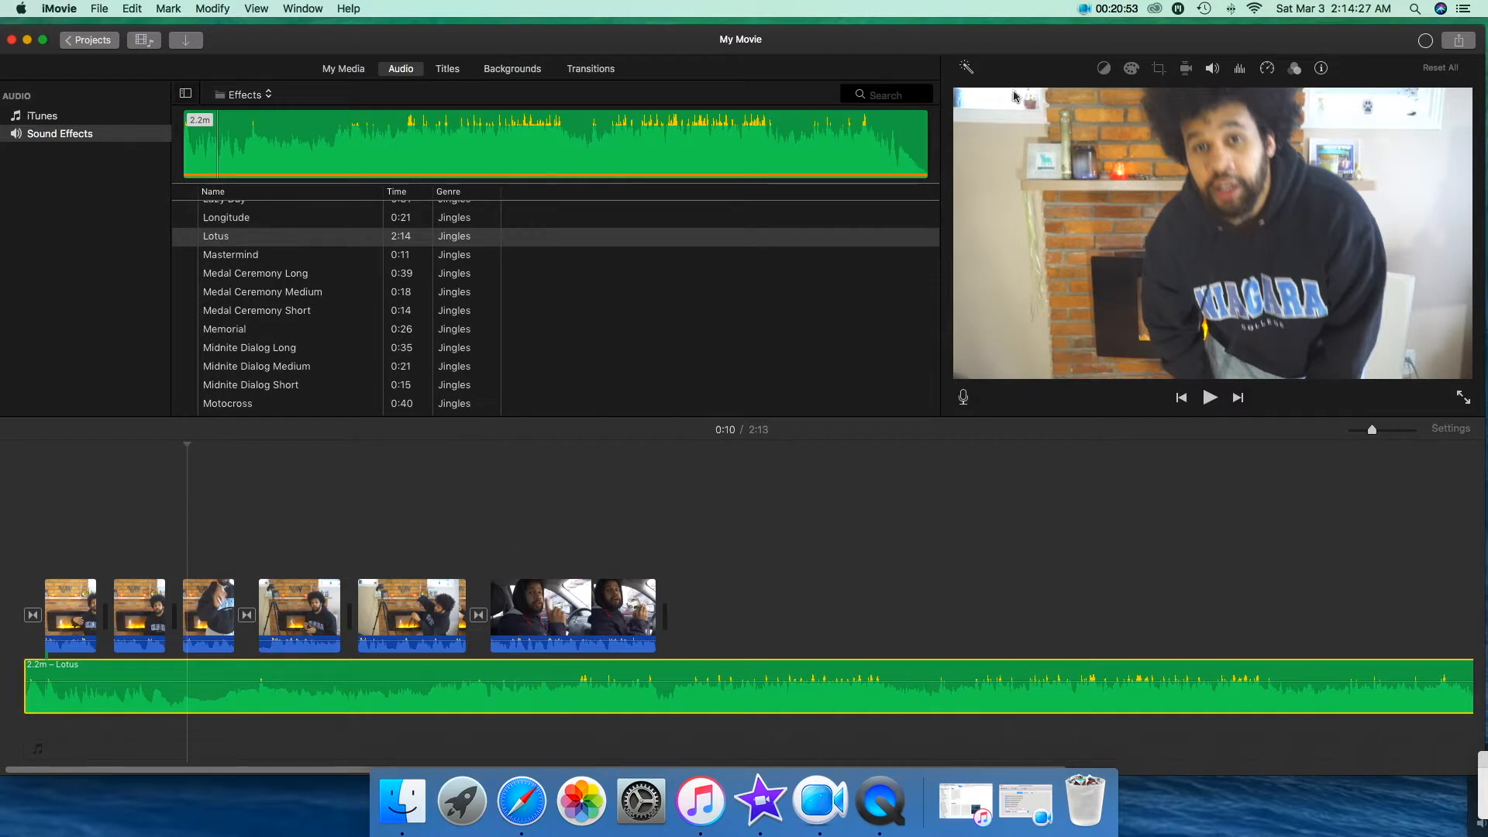
Lower the volume of the Lotus track on the timeline and play the movie from the beginning
click(692, 168)
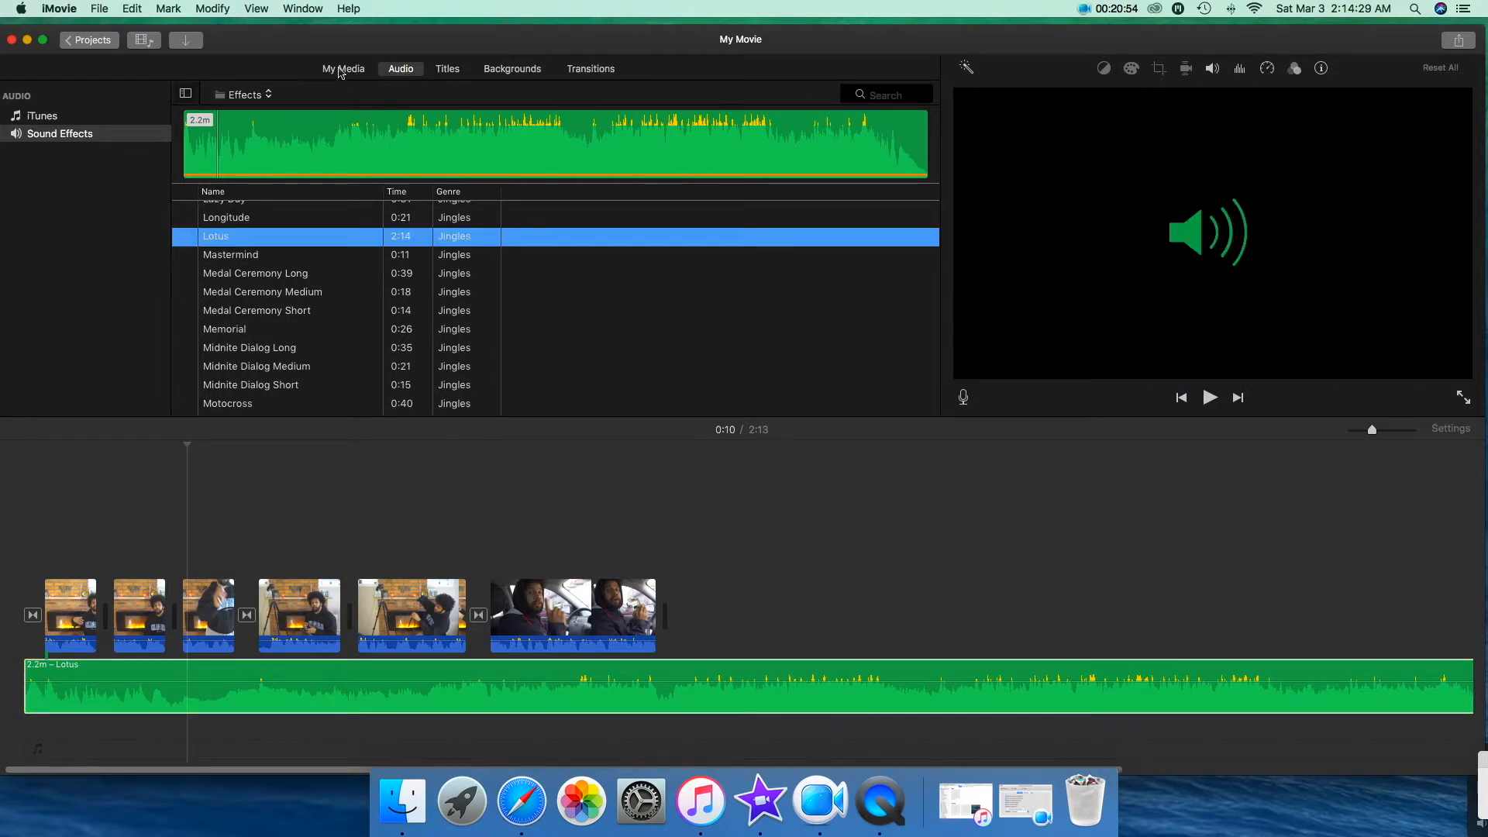
drag(881, 677, 878, 693)
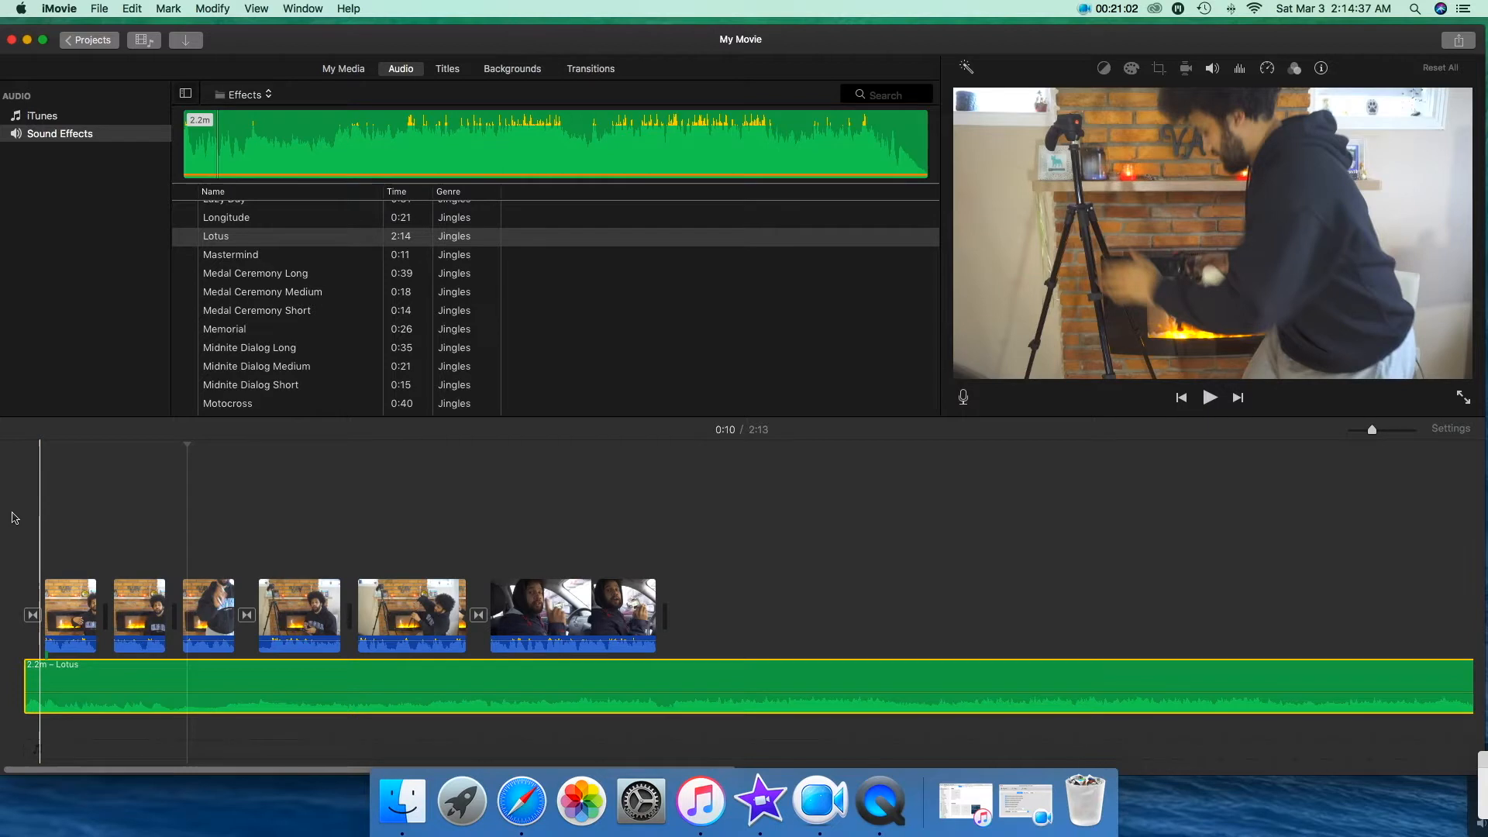
click(15, 518)
key(space)
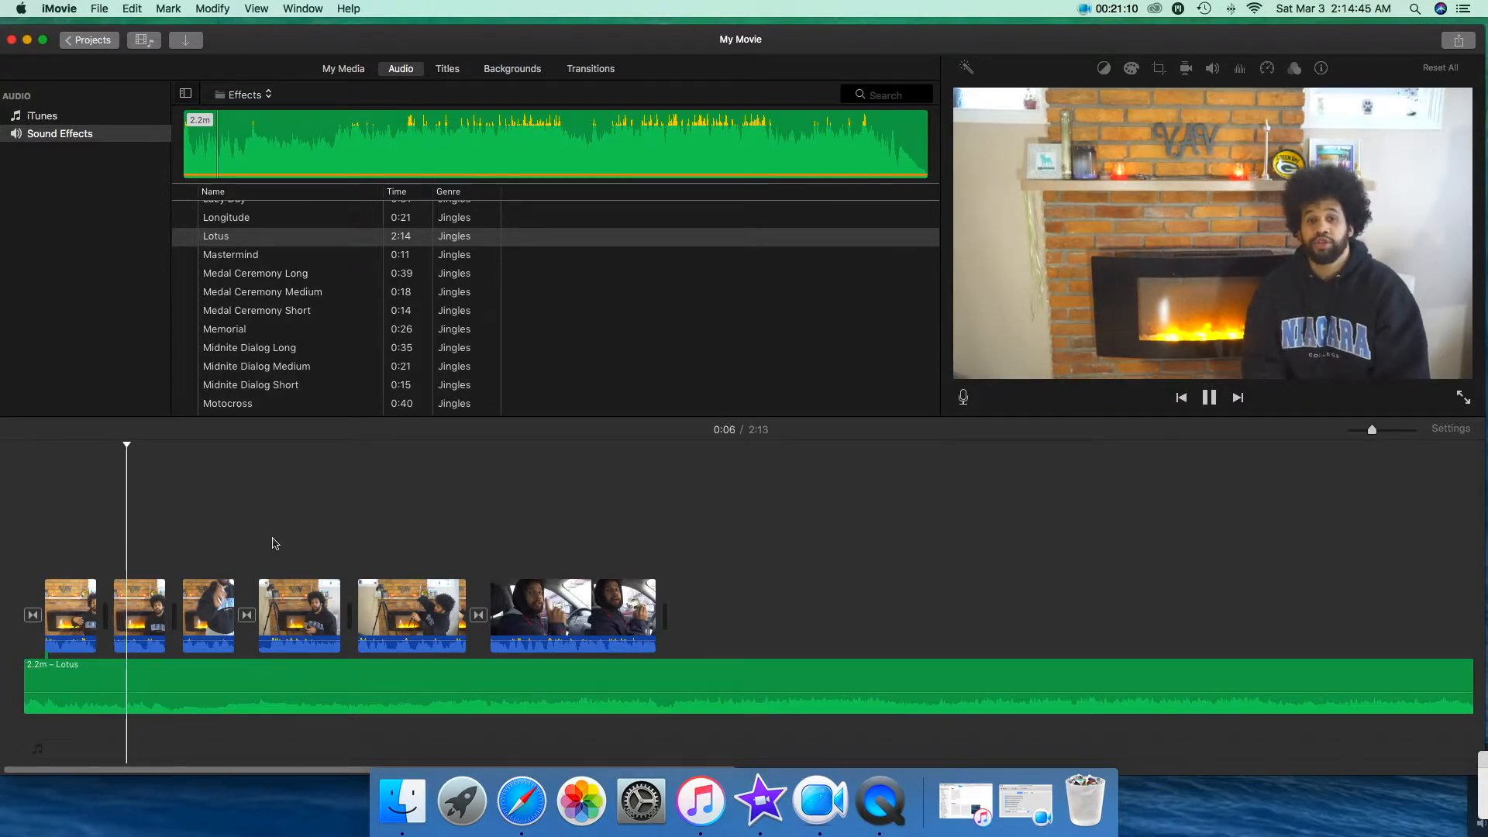
key(space)
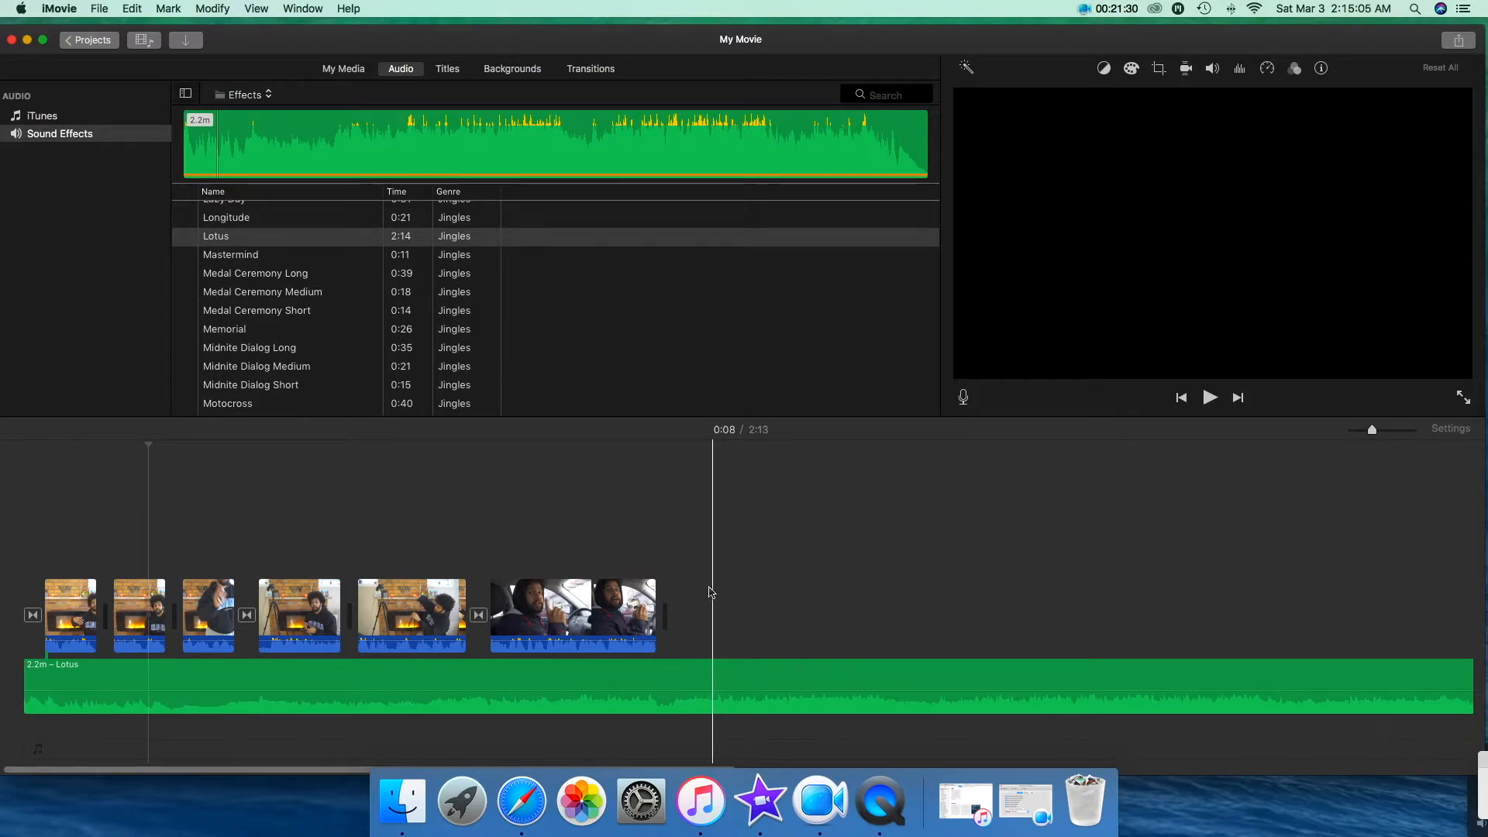
Browse the title styles and place a Standard title over the first clip of the timeline
click(455, 71)
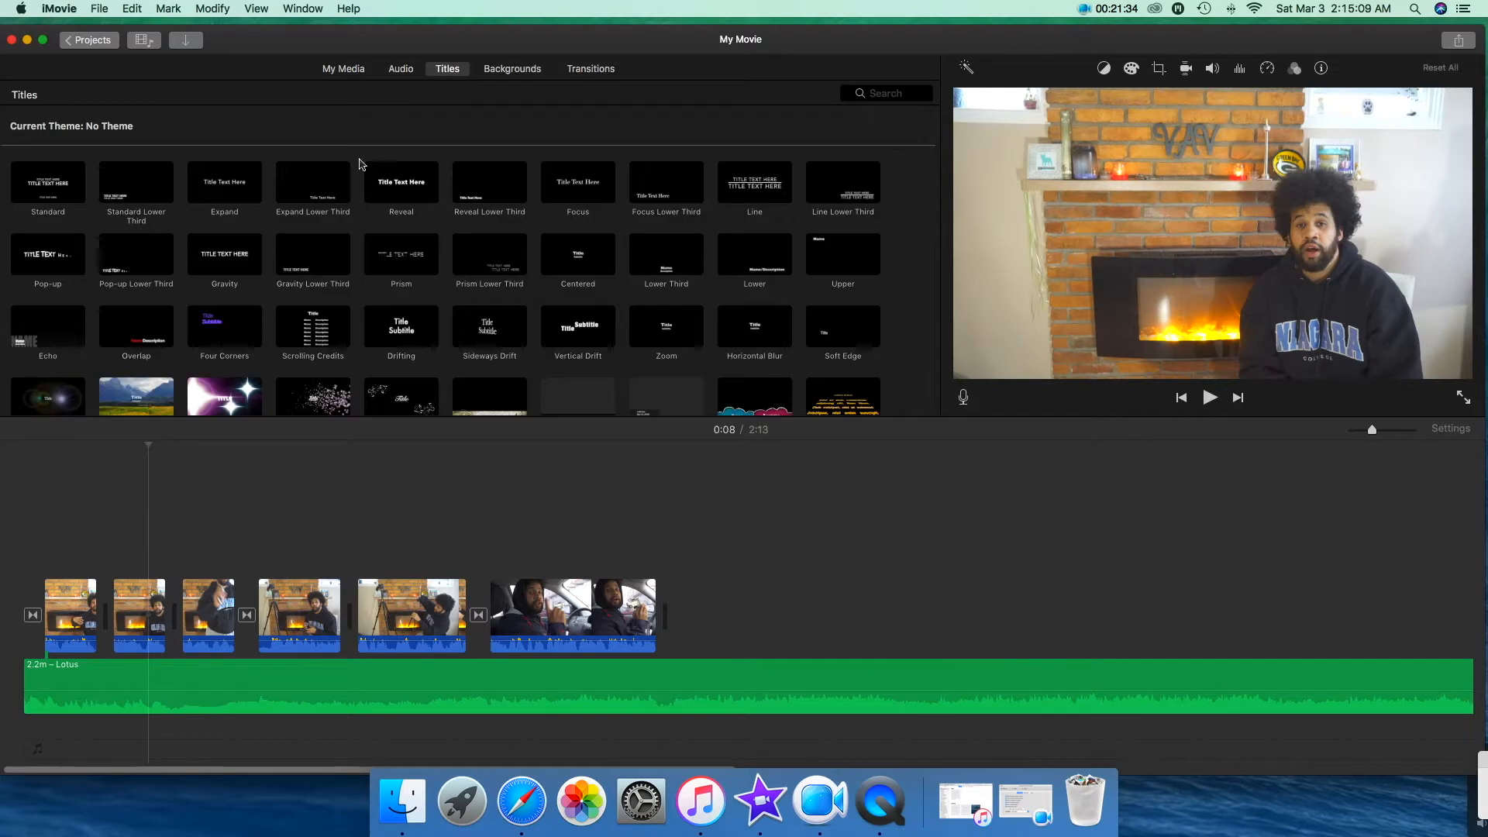
drag(143, 454, 47, 490)
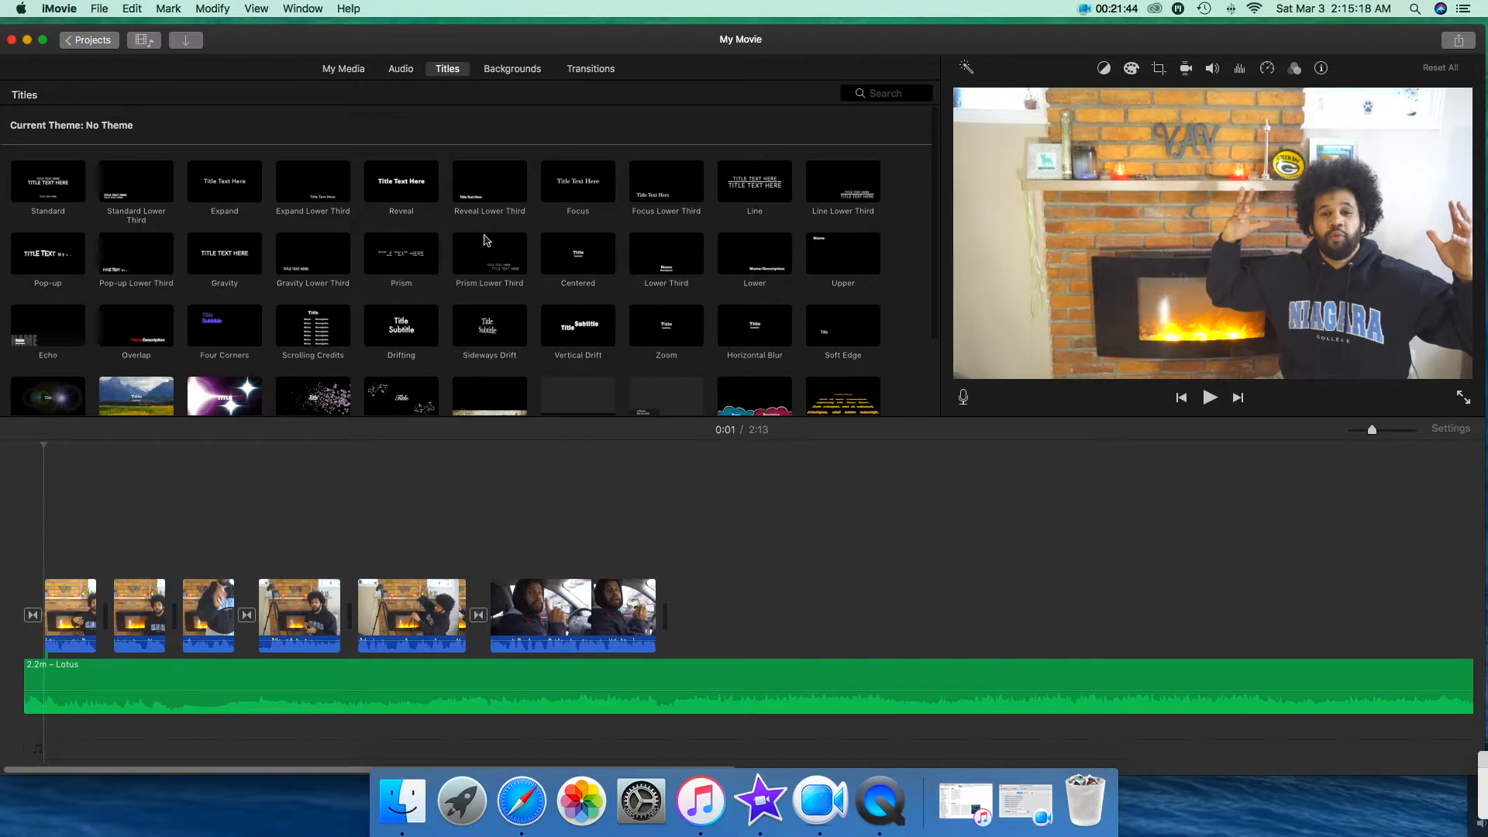
scroll(488, 240, down, 1)
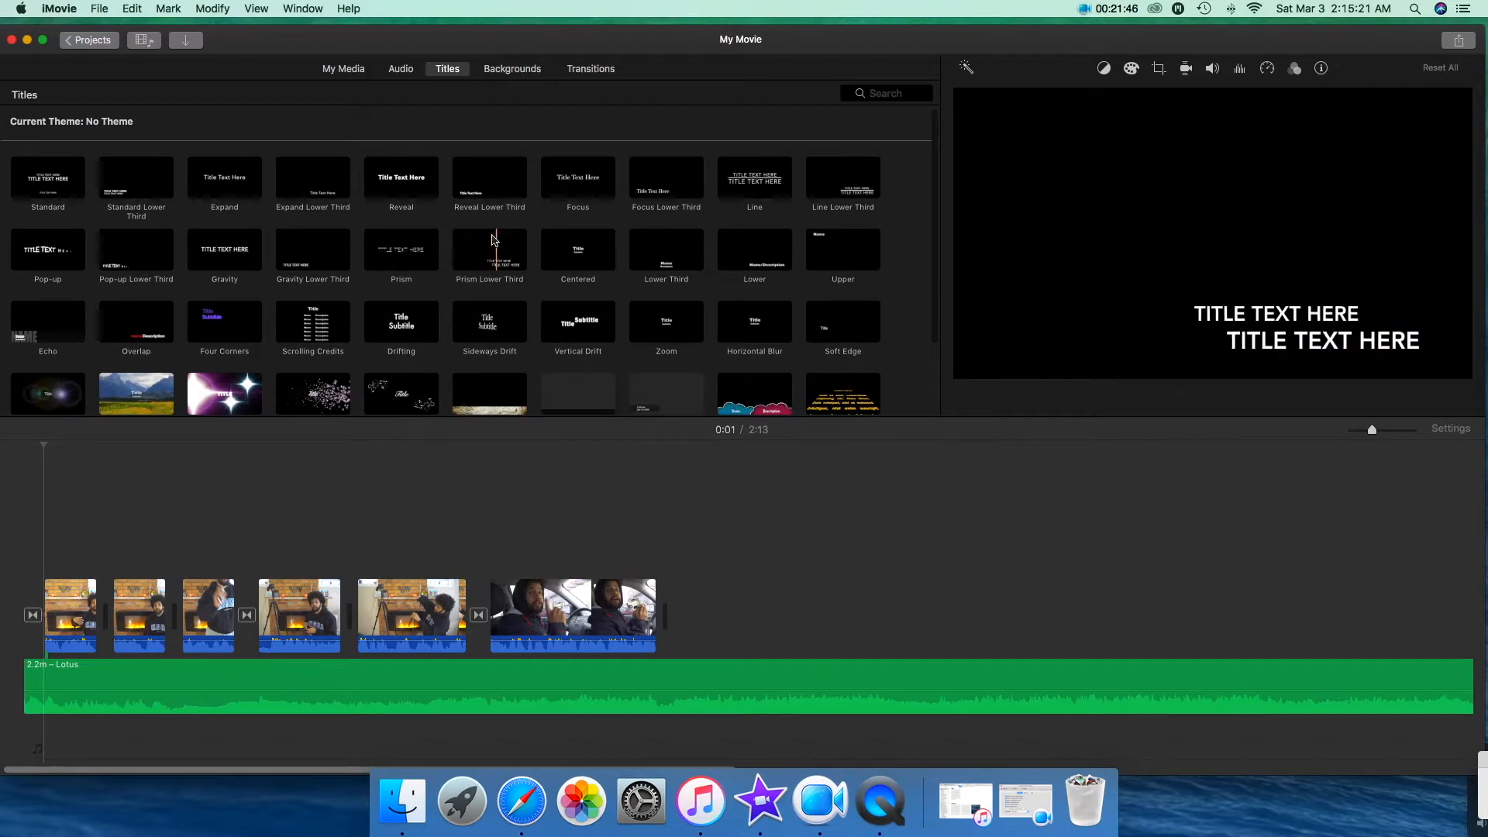
scroll(403, 224, down, 1)
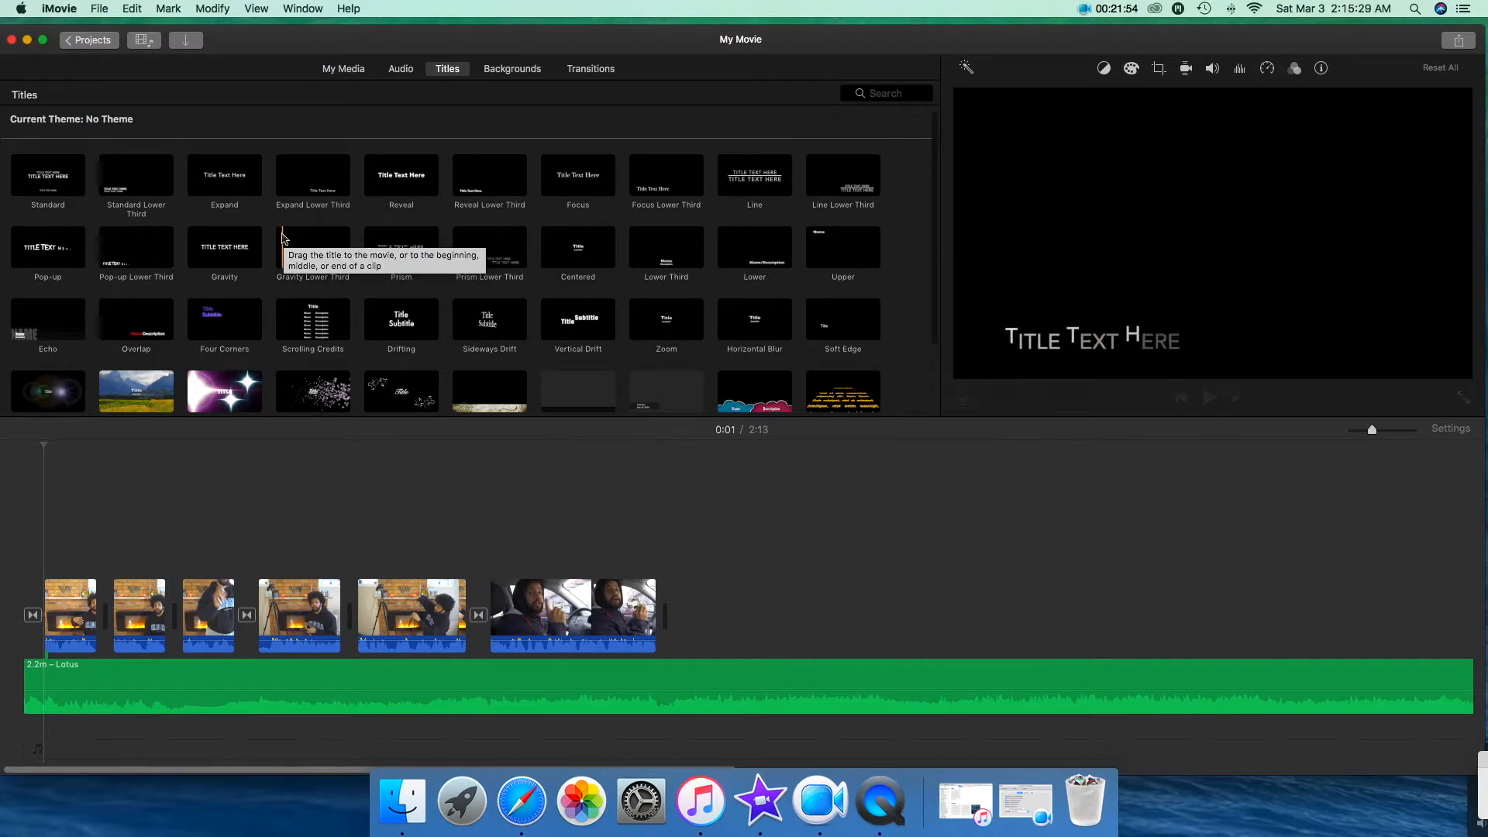
scroll(287, 232, down, 1)
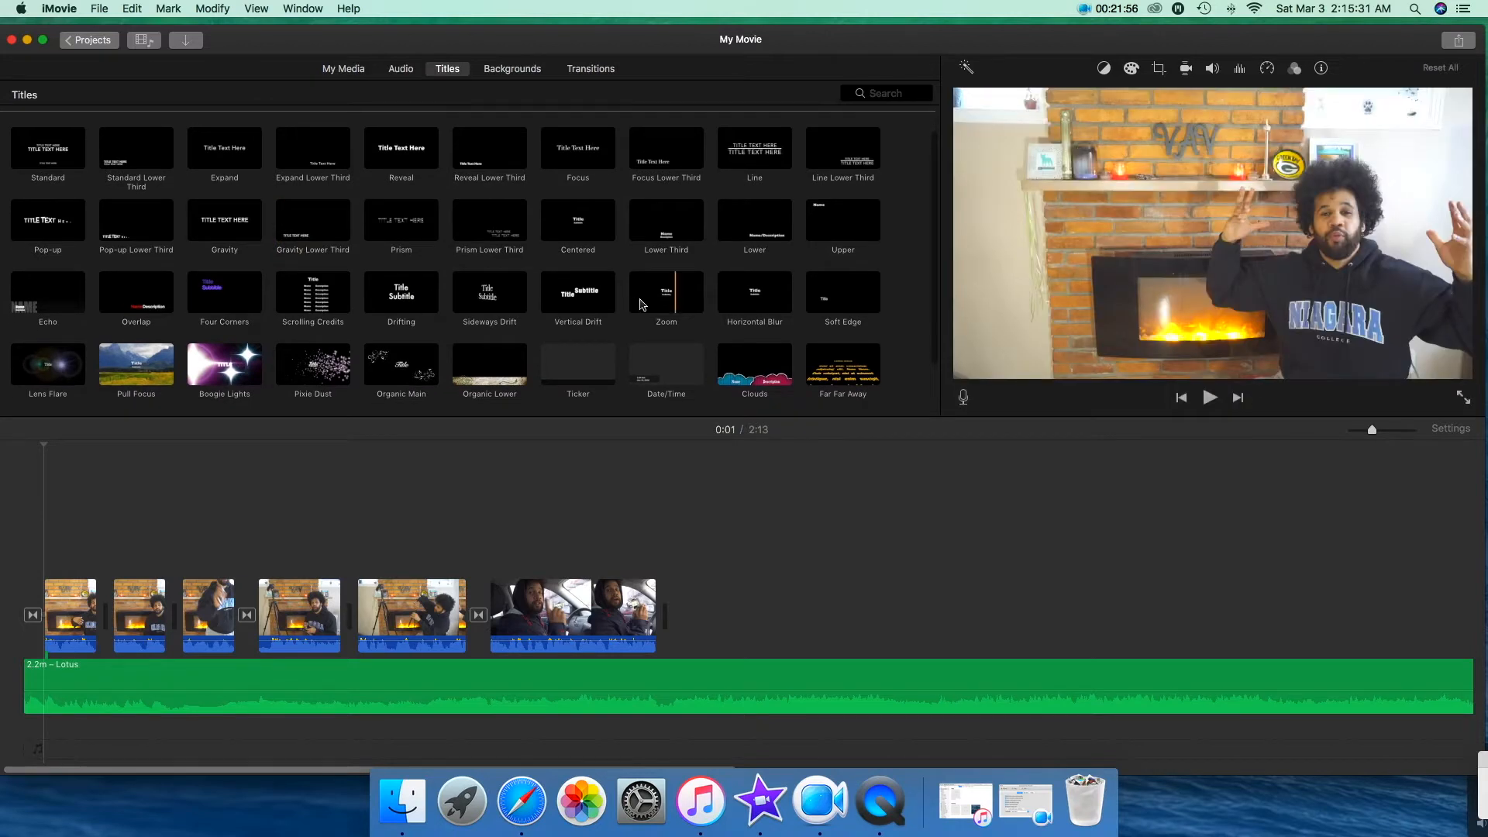
scroll(51, 226, up, 1)
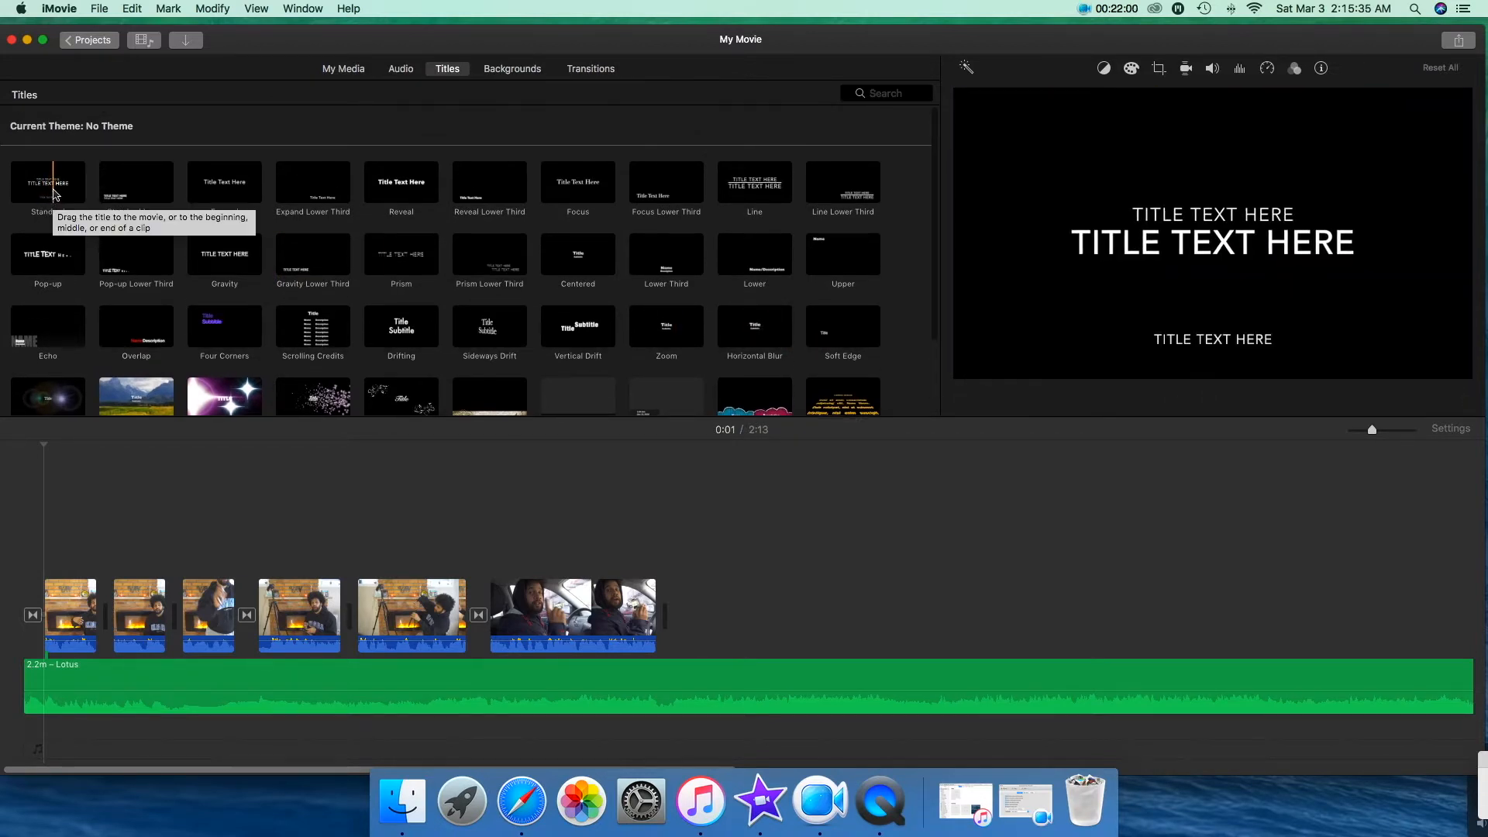
drag(56, 195, 60, 524)
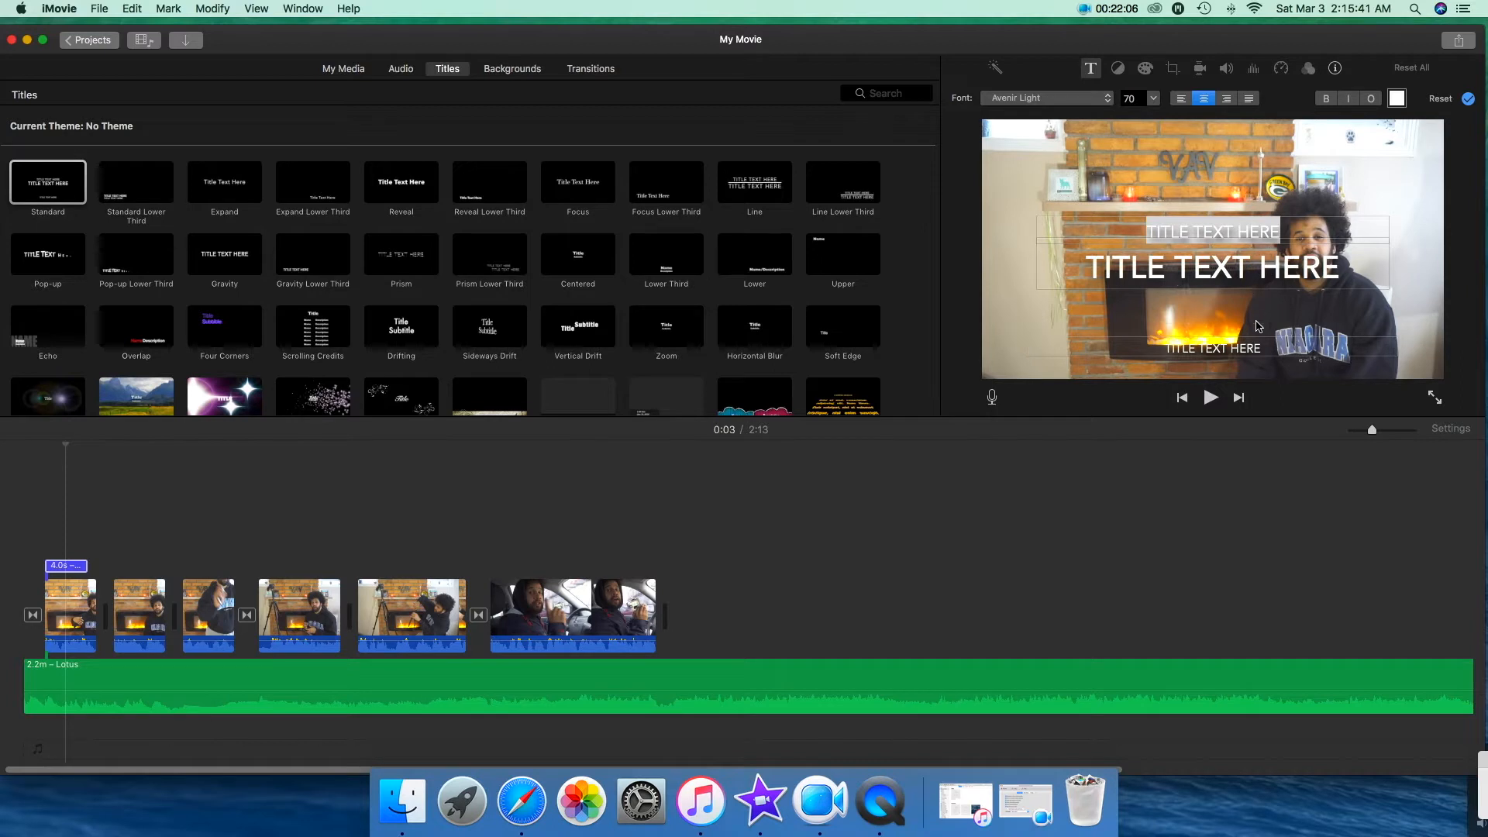
Delete the placeholder text of the title's small upper and lower lines
click(1267, 347)
triple_click(1284, 350)
key(BackSpace)
key(BackSpace)
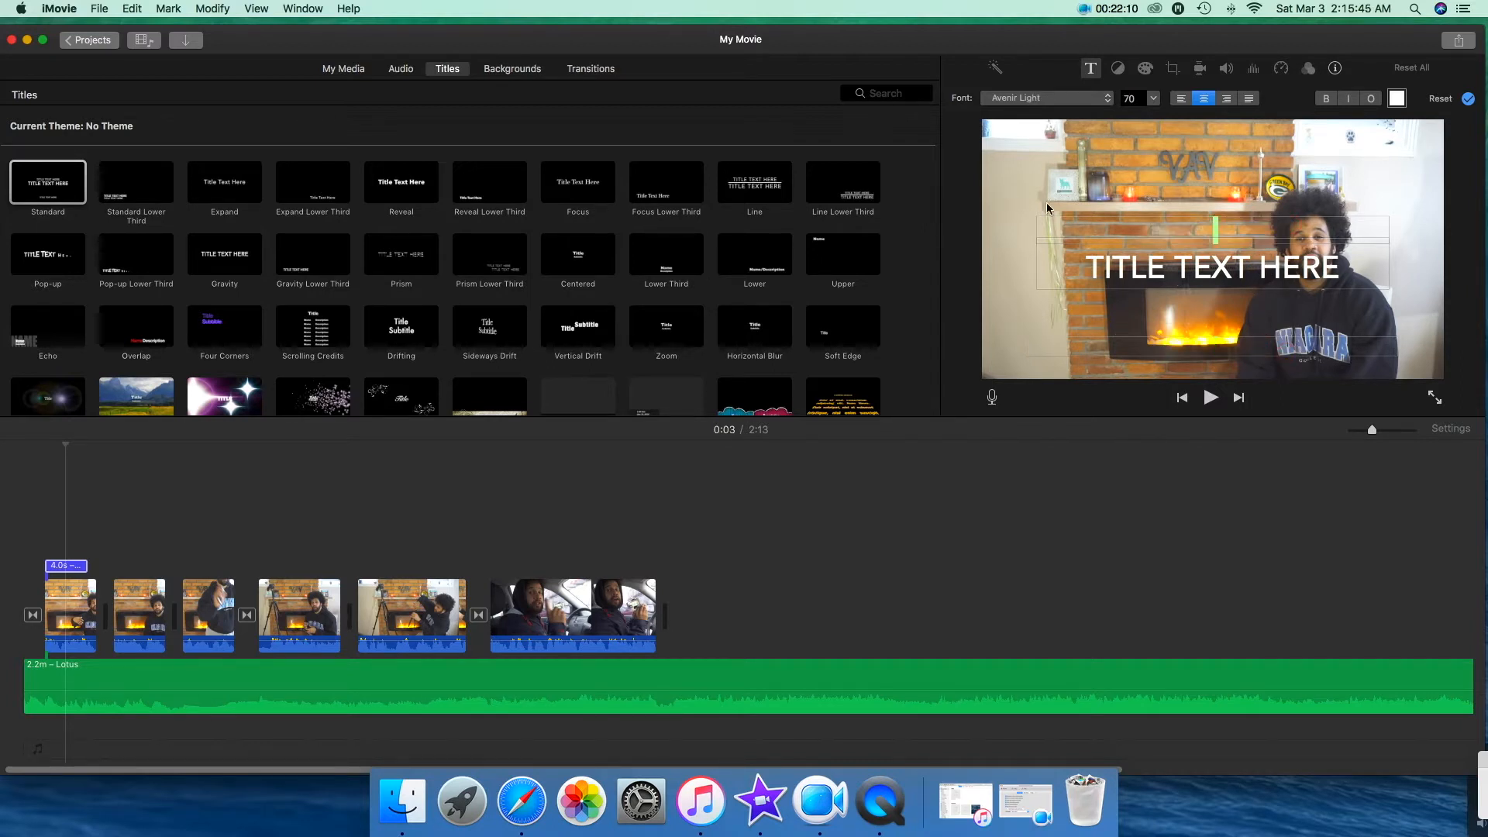
Replace the title's main line with HOW TO EDIT FOR FREE and set its font to Chalkduster
triple_click(1351, 268)
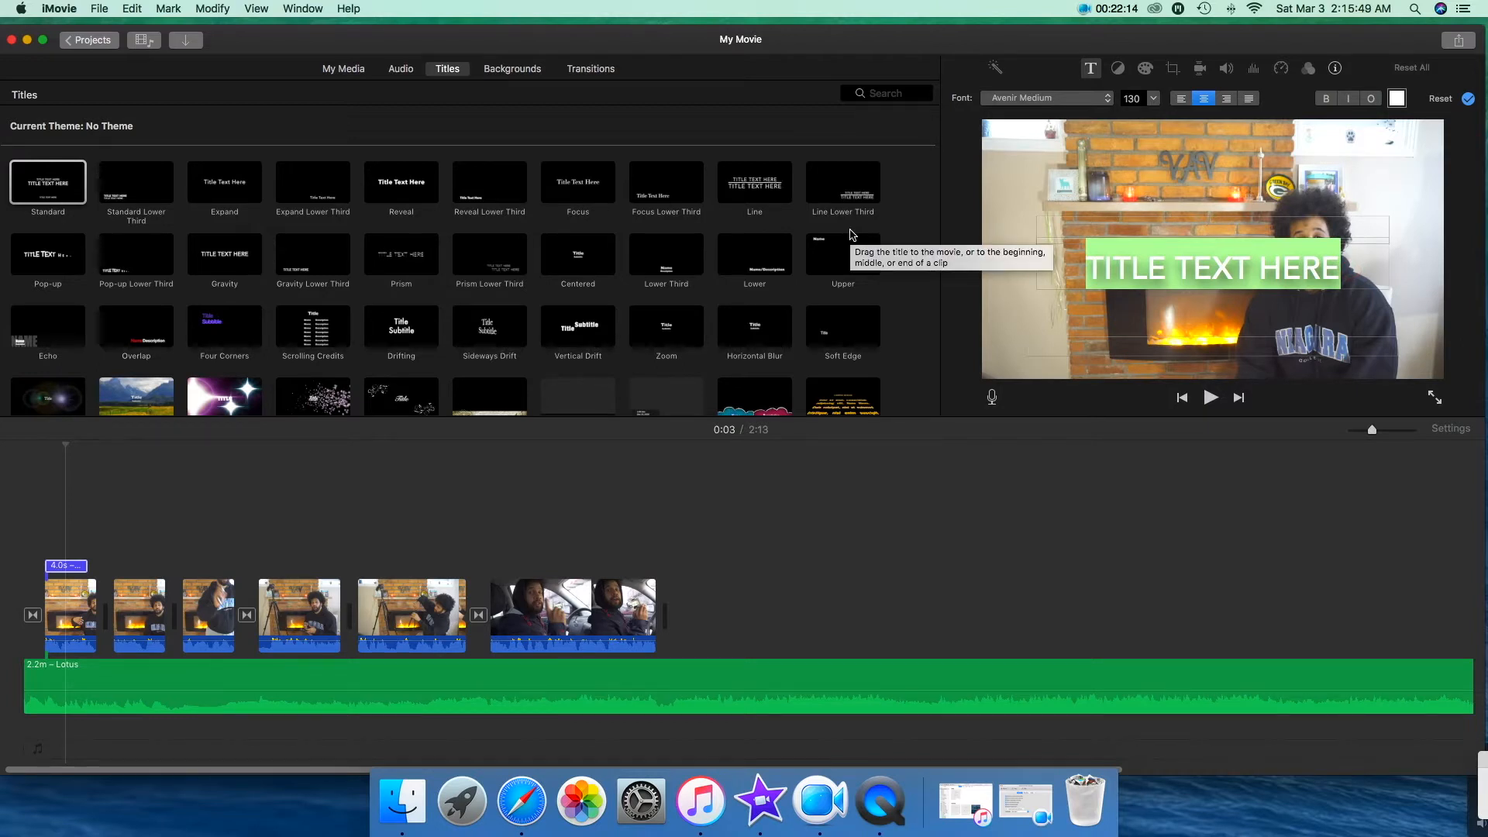
text(HOW)
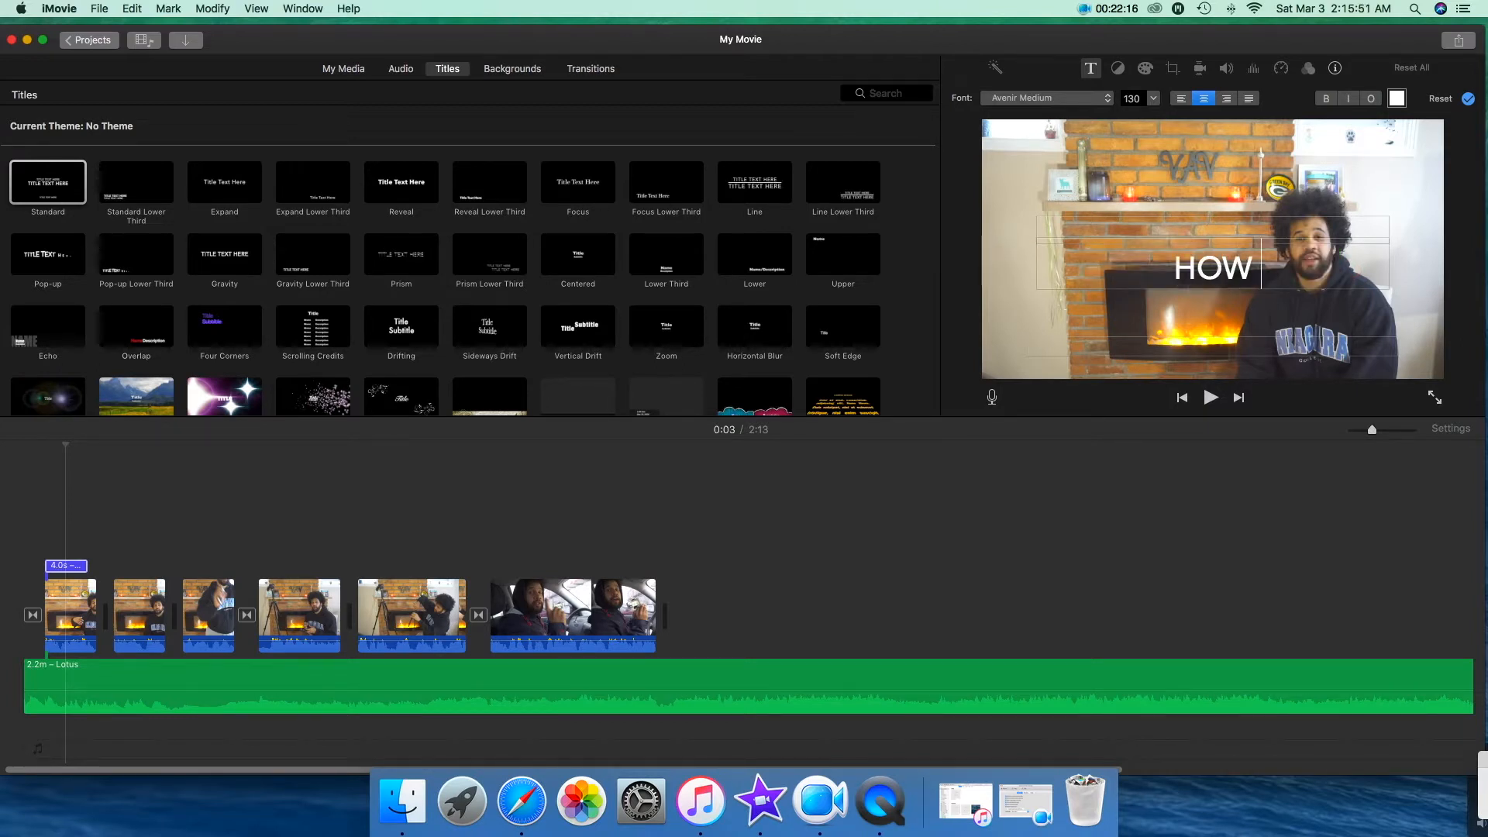
text( TO EDIT)
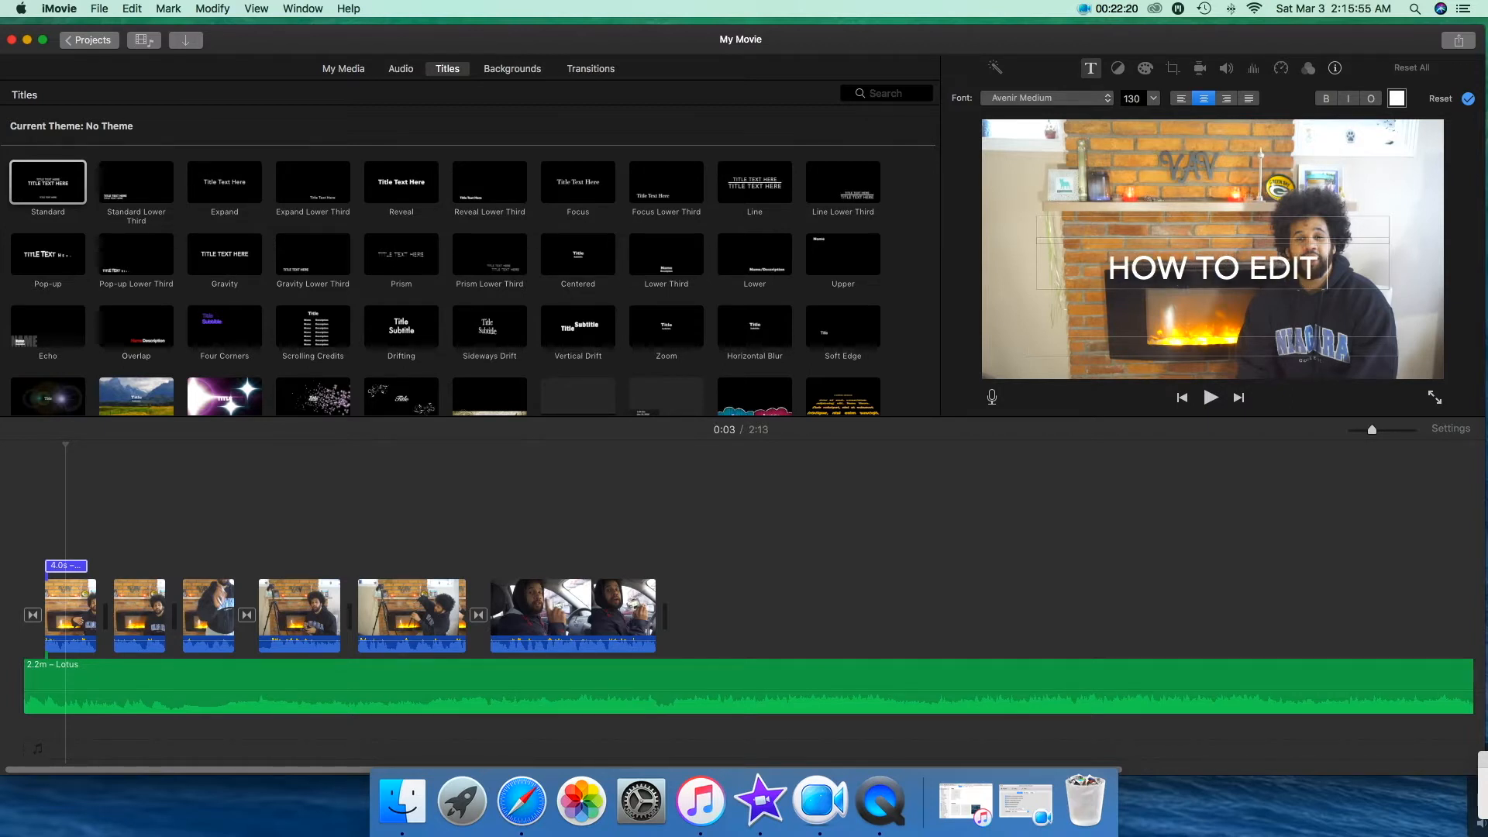
text( FOR)
text(EE)
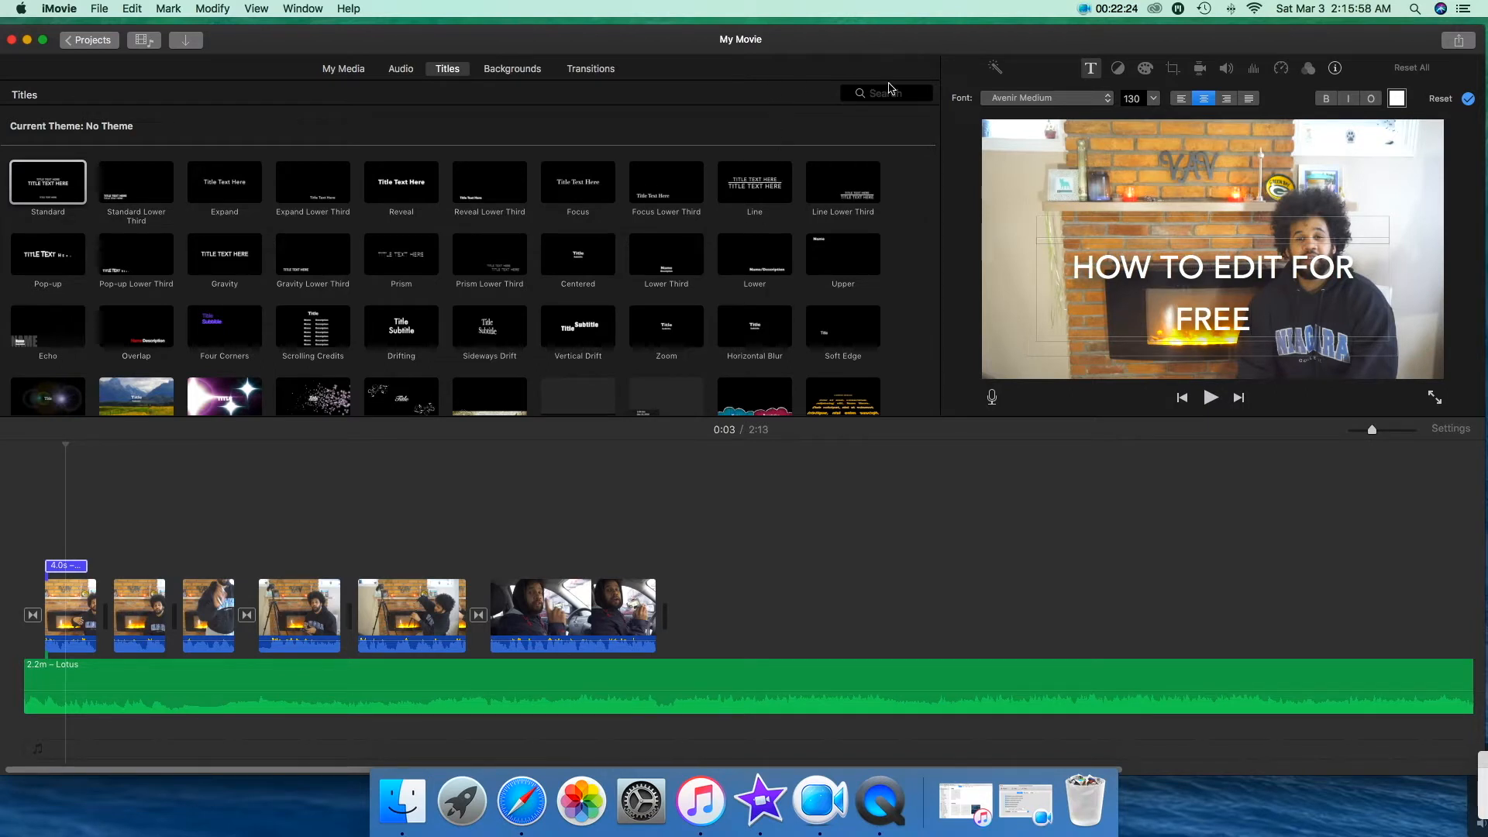
click(1108, 99)
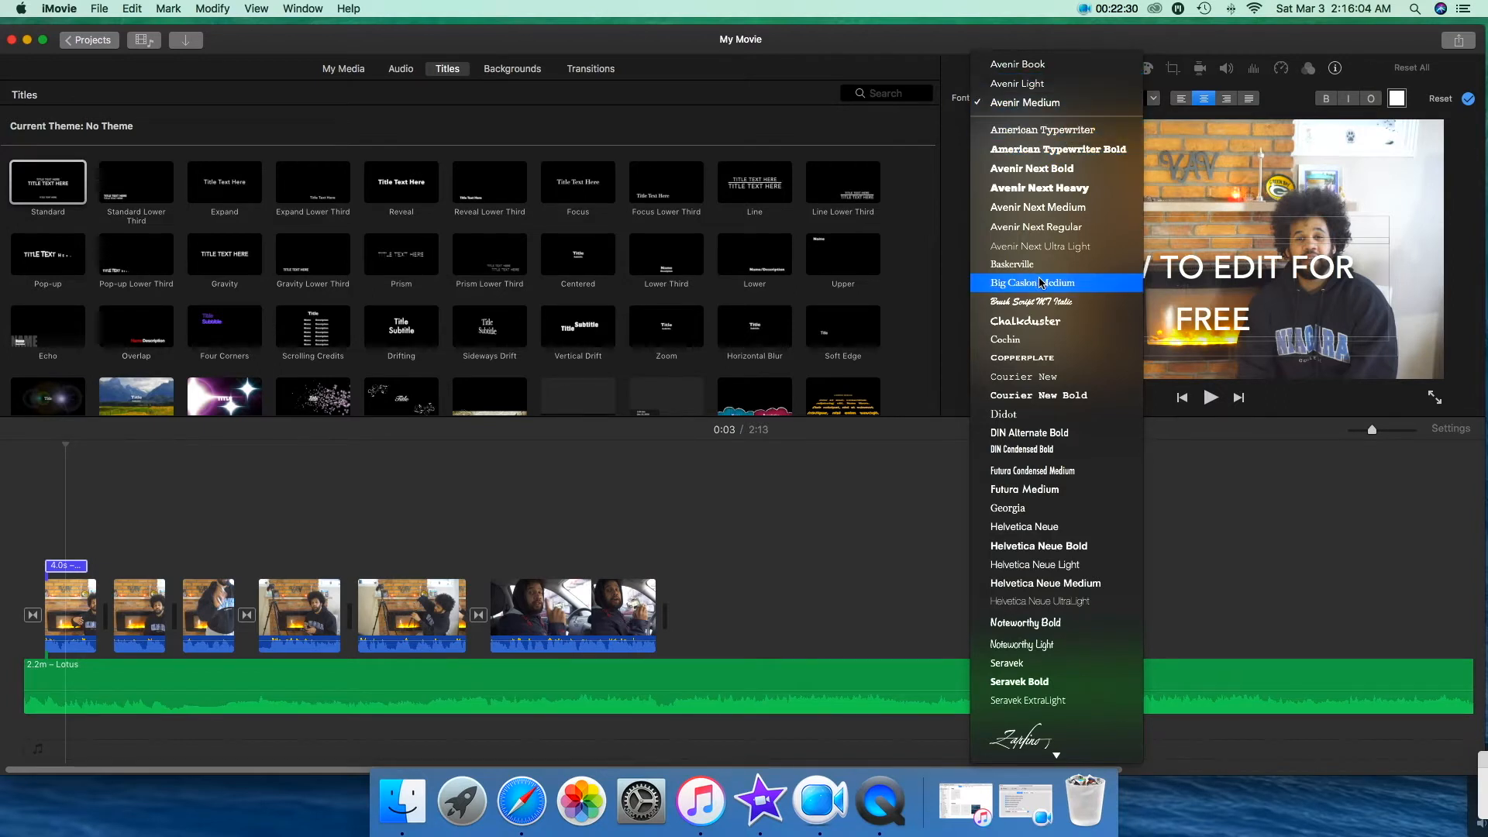
click(1031, 320)
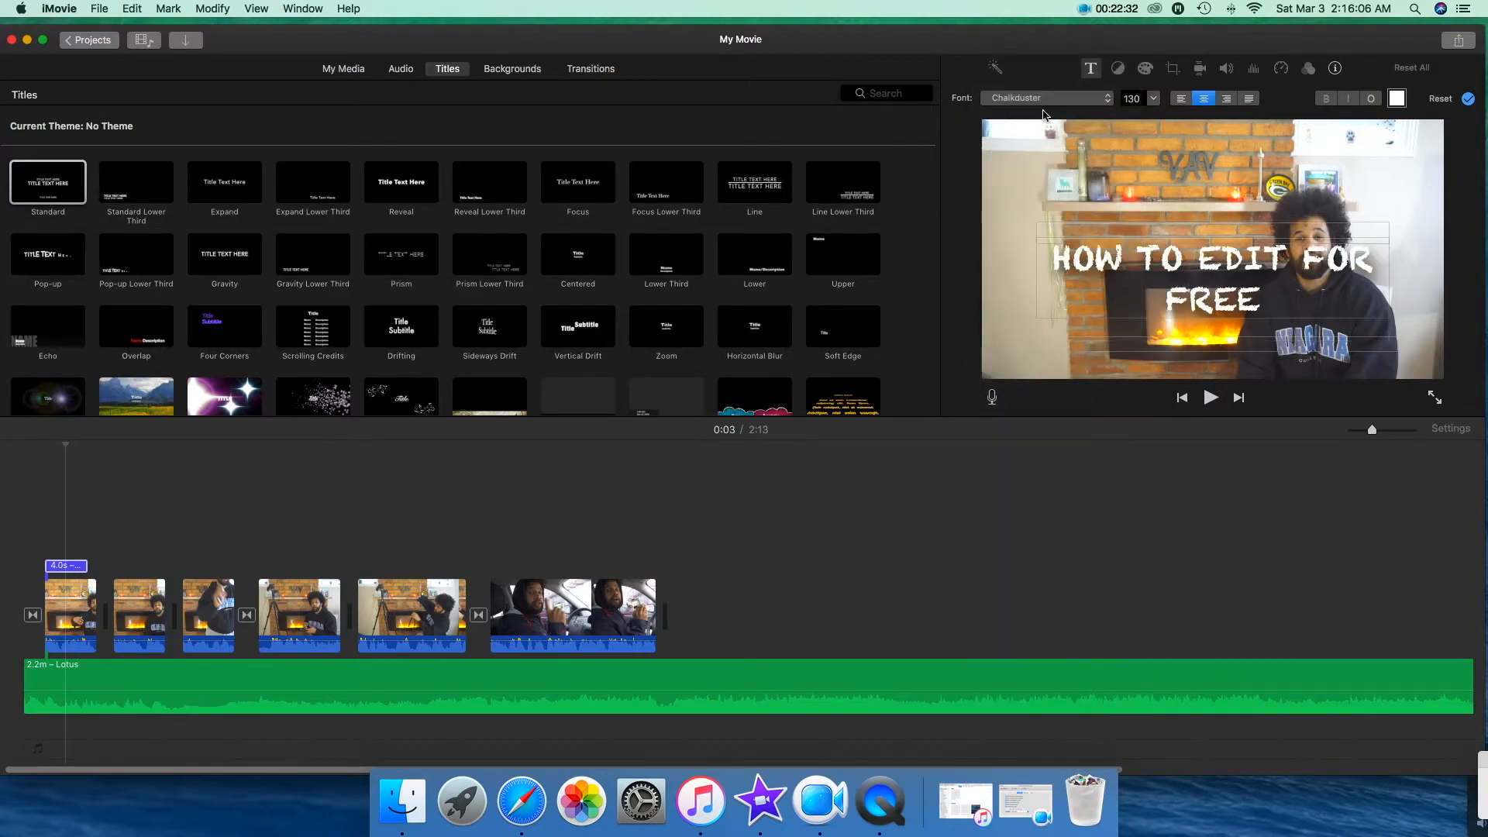
Set the font of the title's main line to Cochin and its size to 100
click(1043, 98)
click(1030, 243)
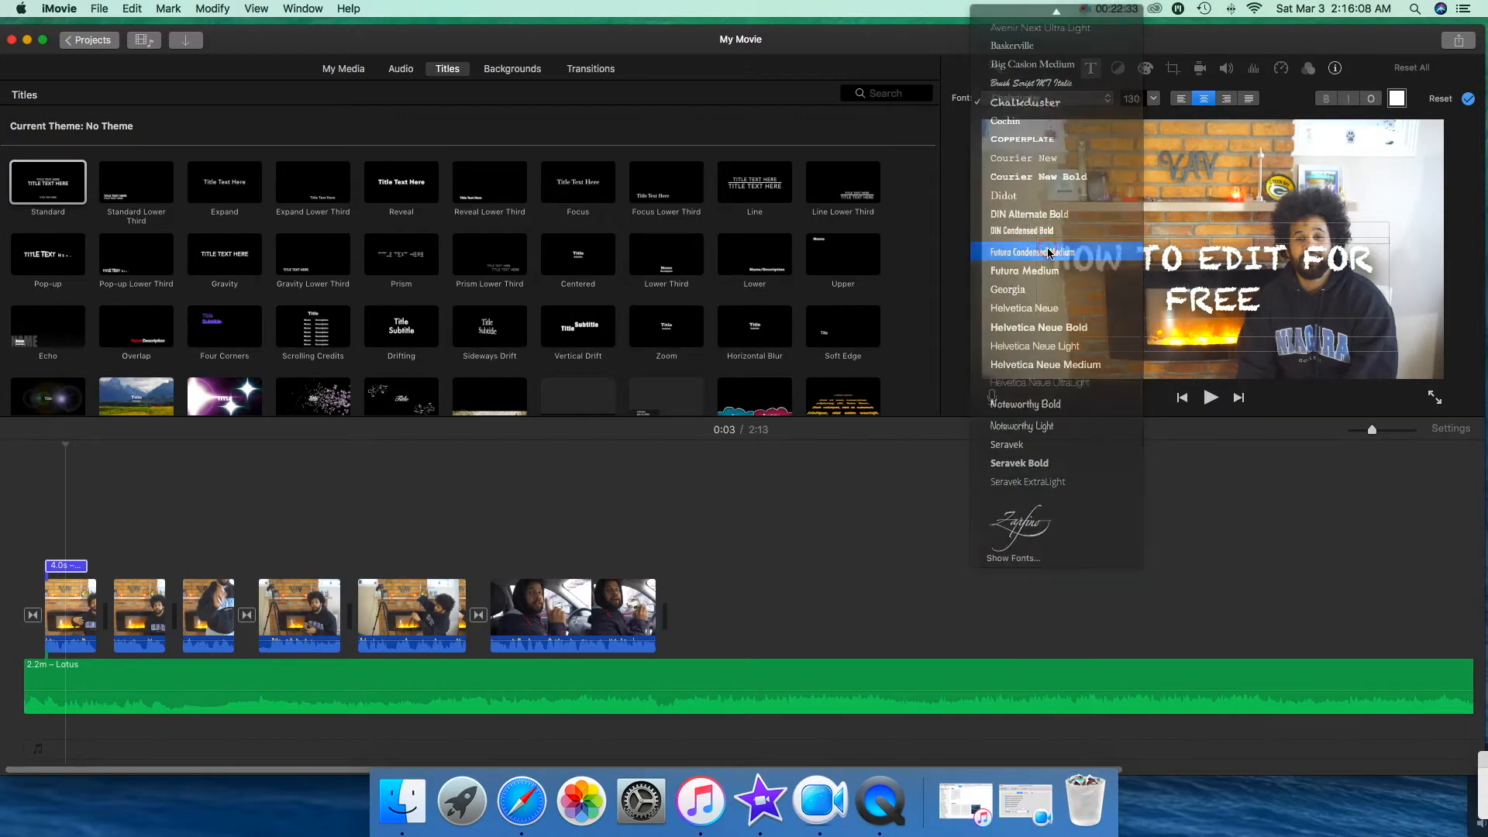
click(1152, 98)
click(1140, 118)
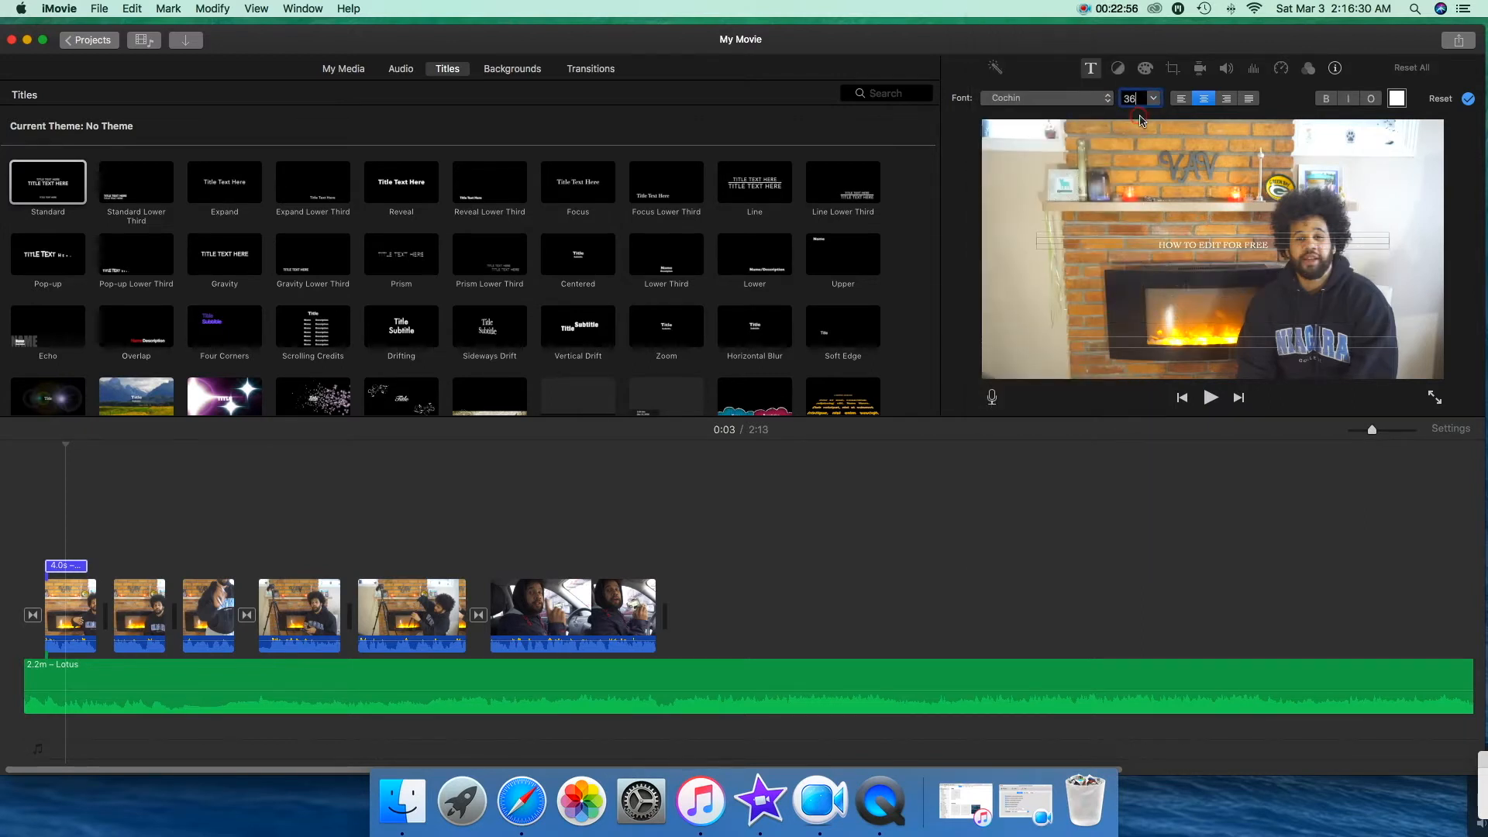
click(1153, 100)
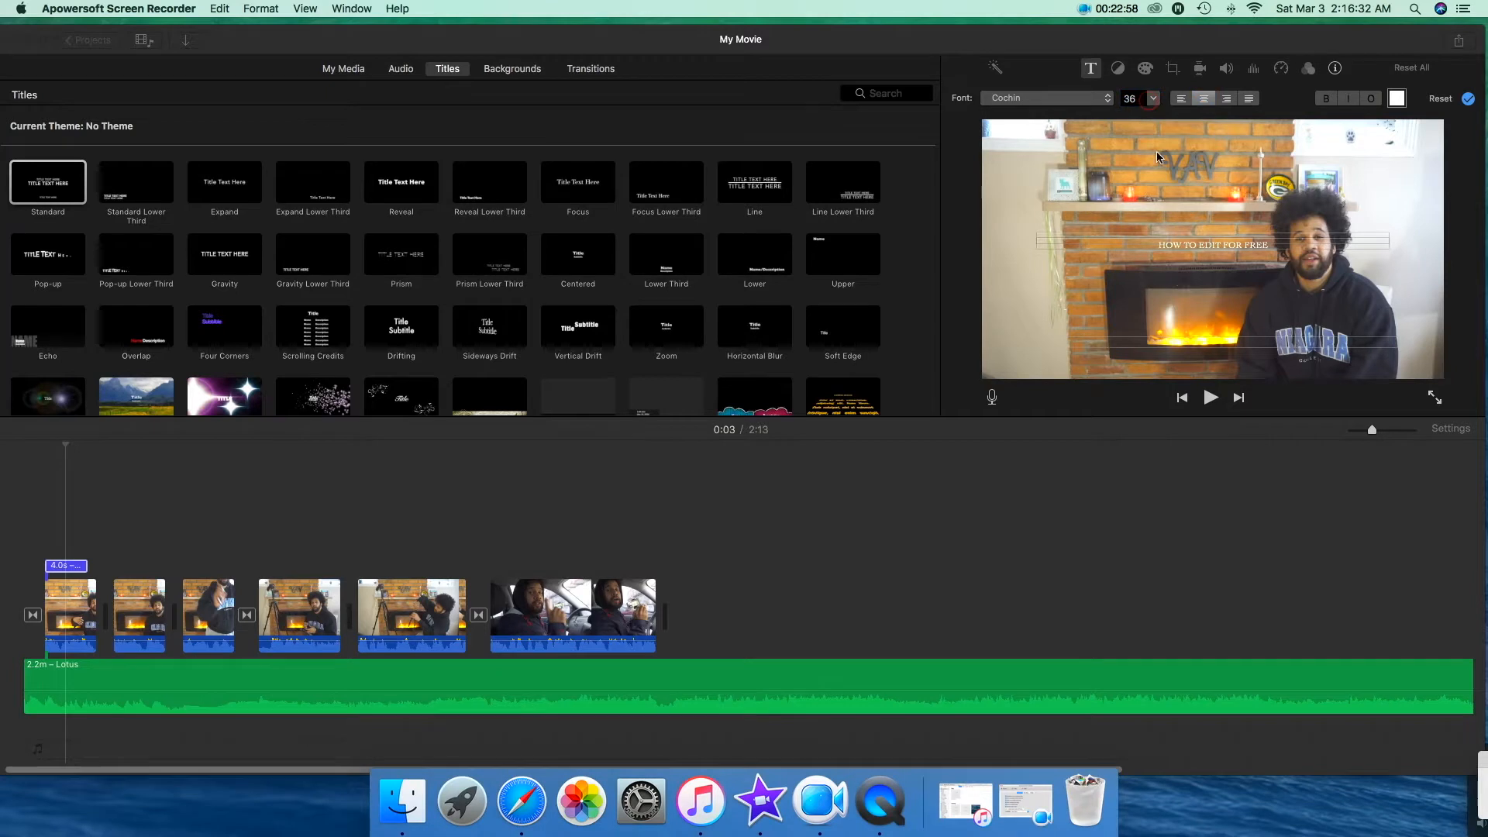
click(1133, 99)
double_click(1130, 97)
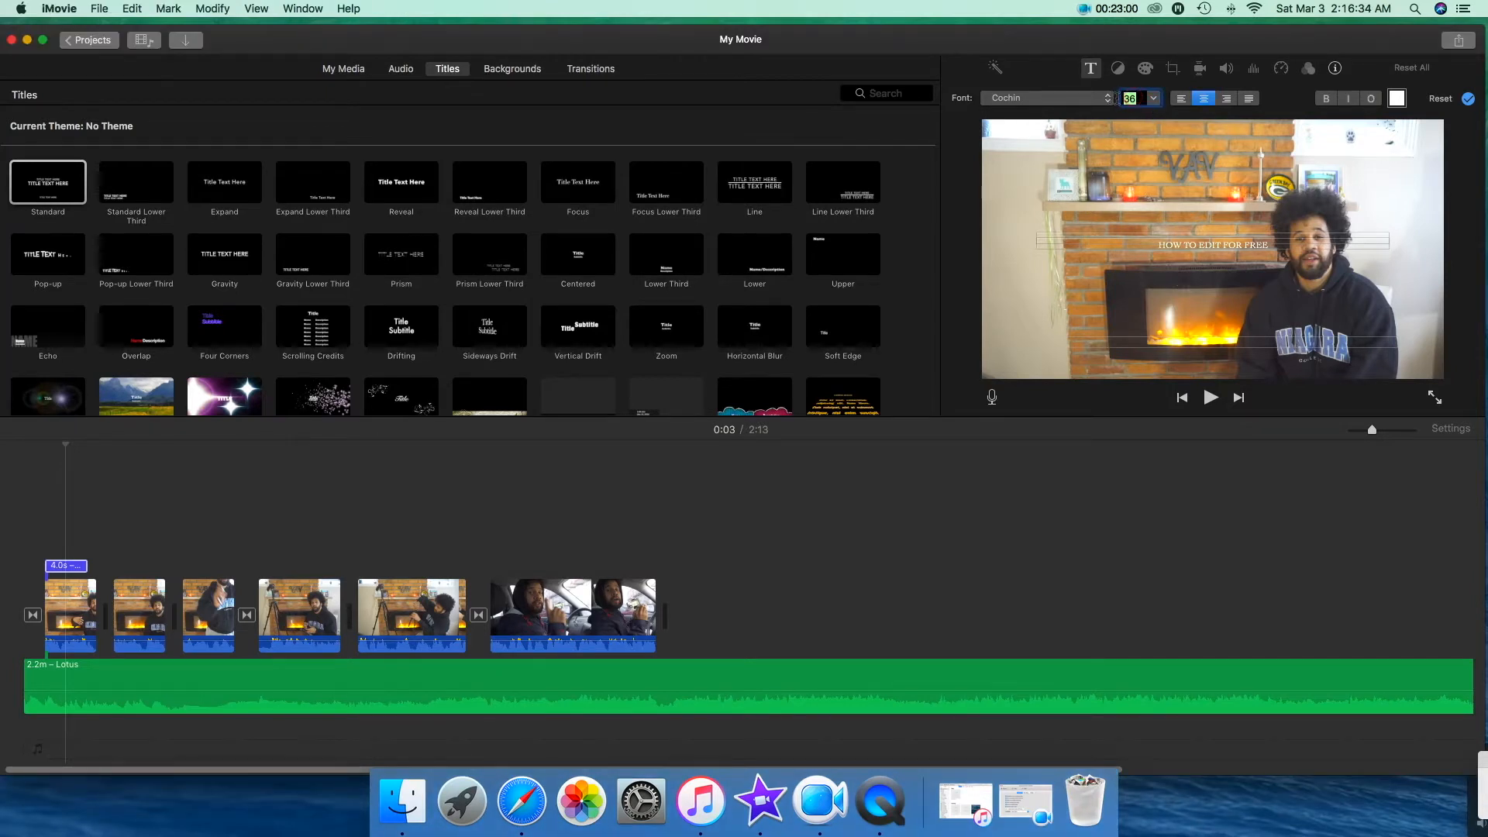
text(100)
key(Return)
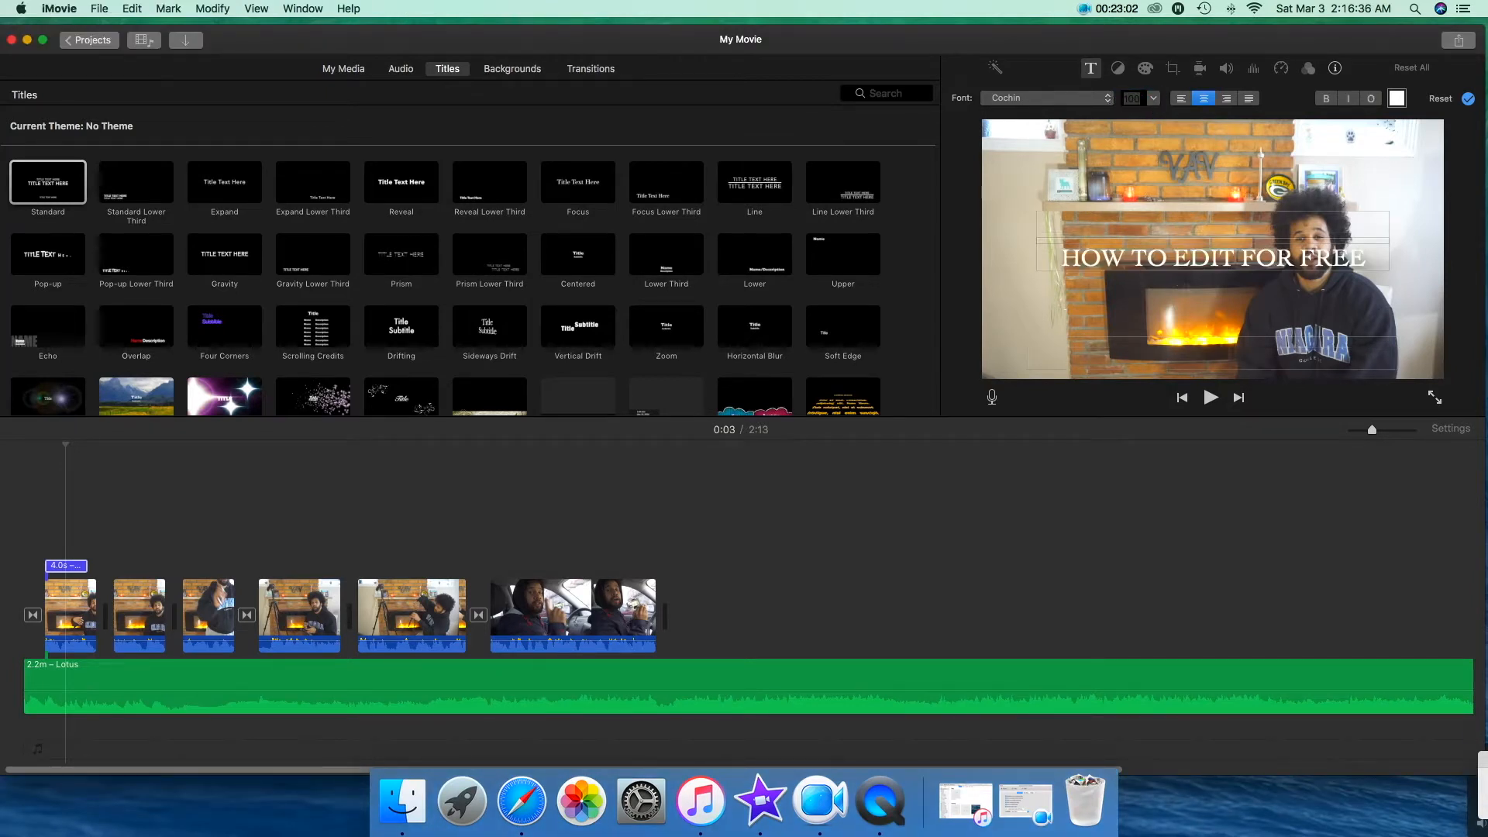
Try out colours for the title text, including yellow, and return it to white
click(1397, 97)
click(602, 268)
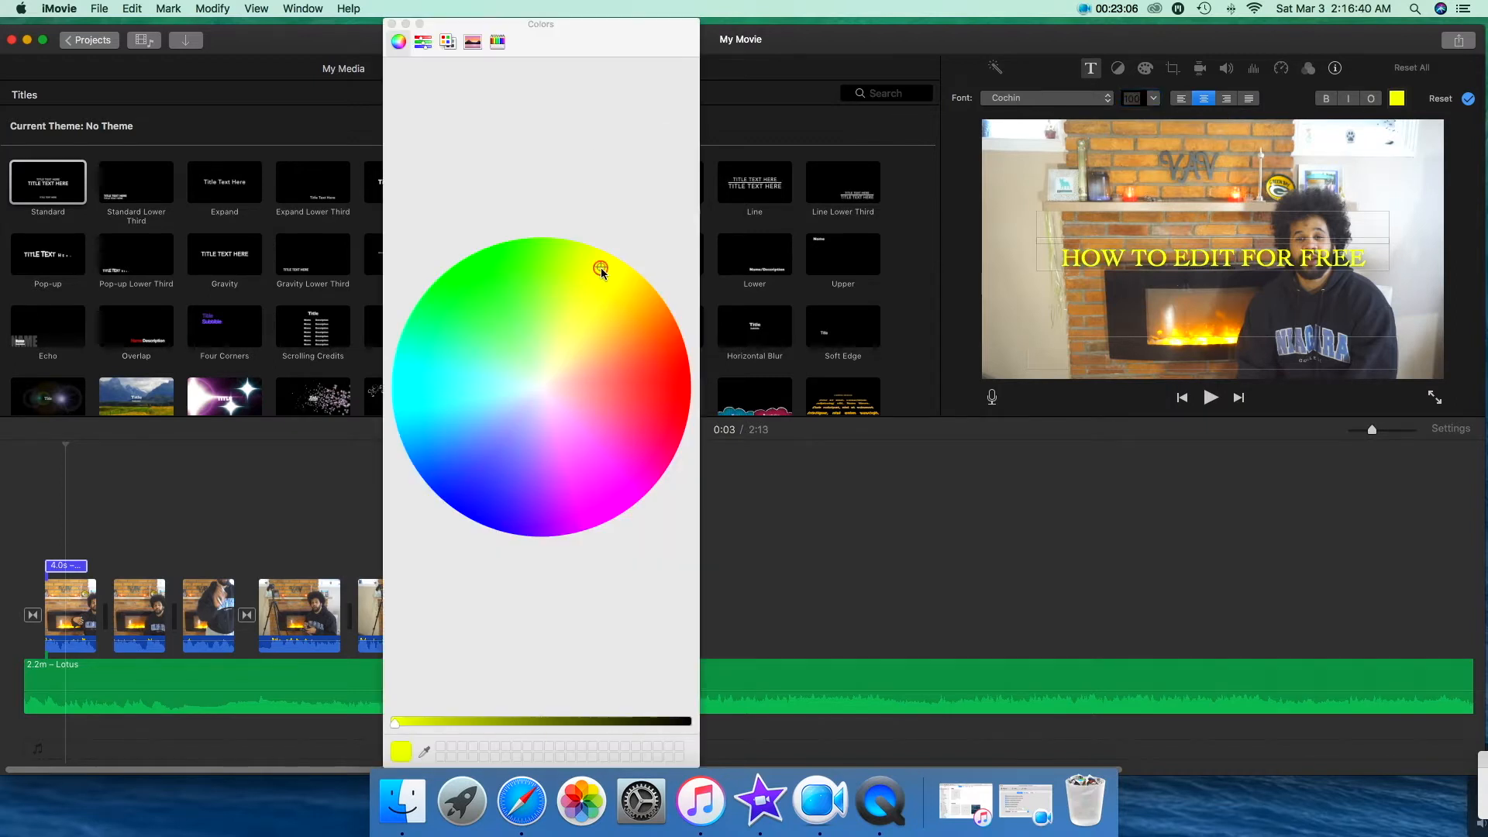
click(535, 391)
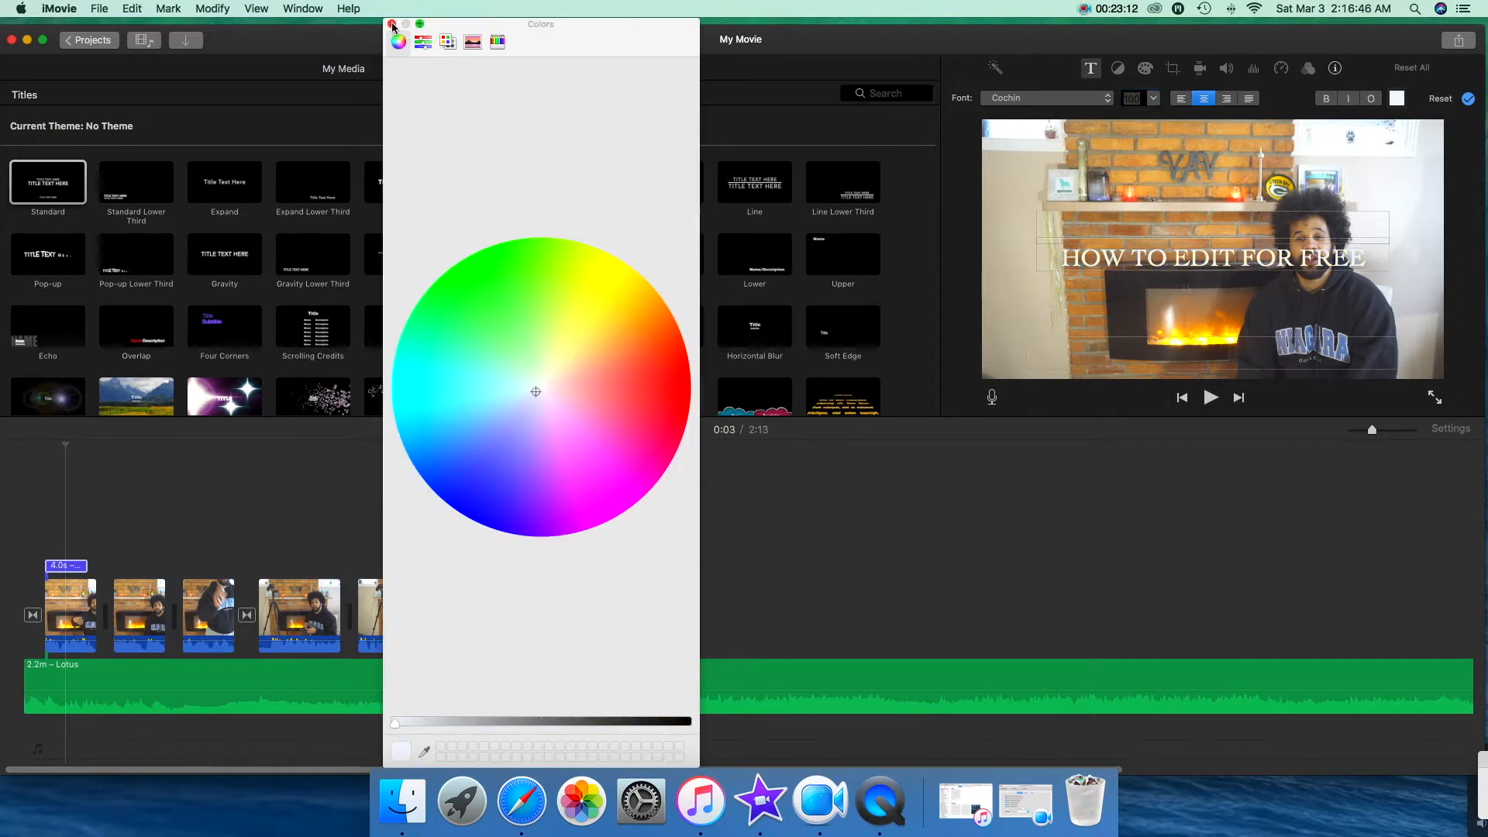
mouse_move(536, 393)
mouse_down()
mouse_move(445, 385)
mouse_move(640, 390)
mouse_move(492, 406)
mouse_up()
click(487, 511)
click(666, 385)
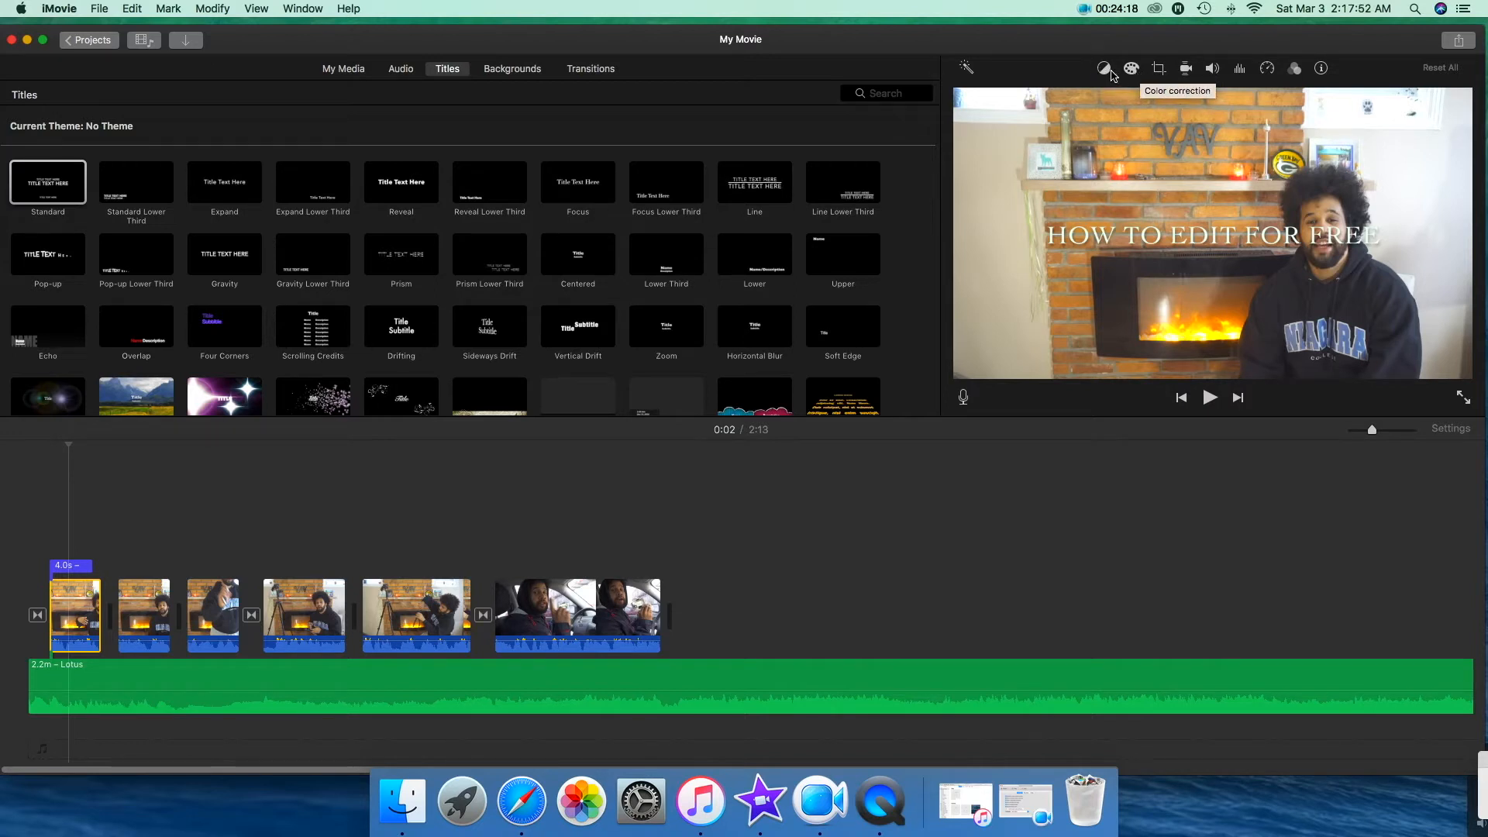
Colour-correct the first clip by lowering its black level and slightly raising its saturation
click(1131, 72)
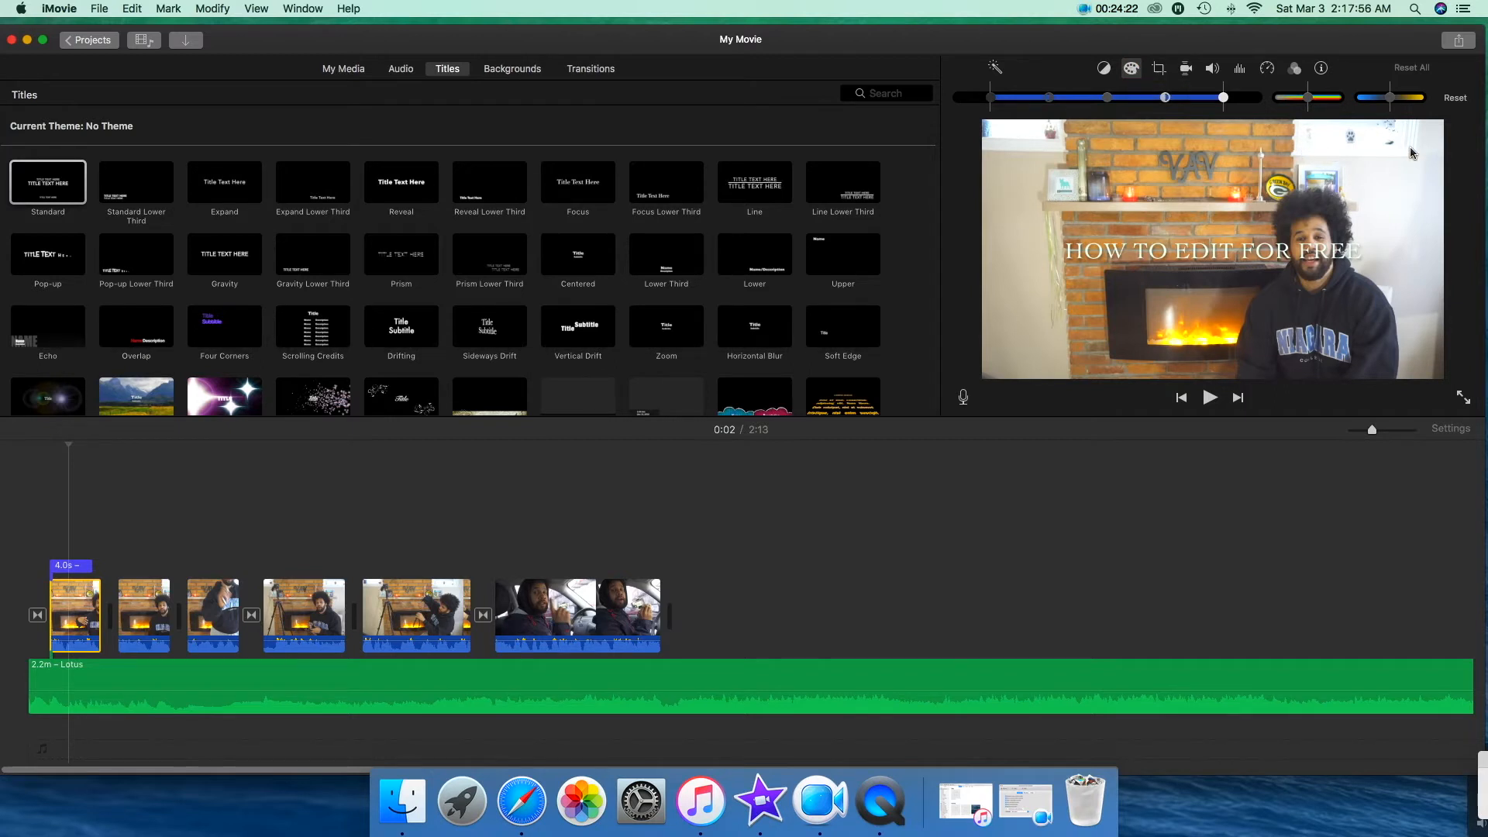
drag(998, 101, 982, 99)
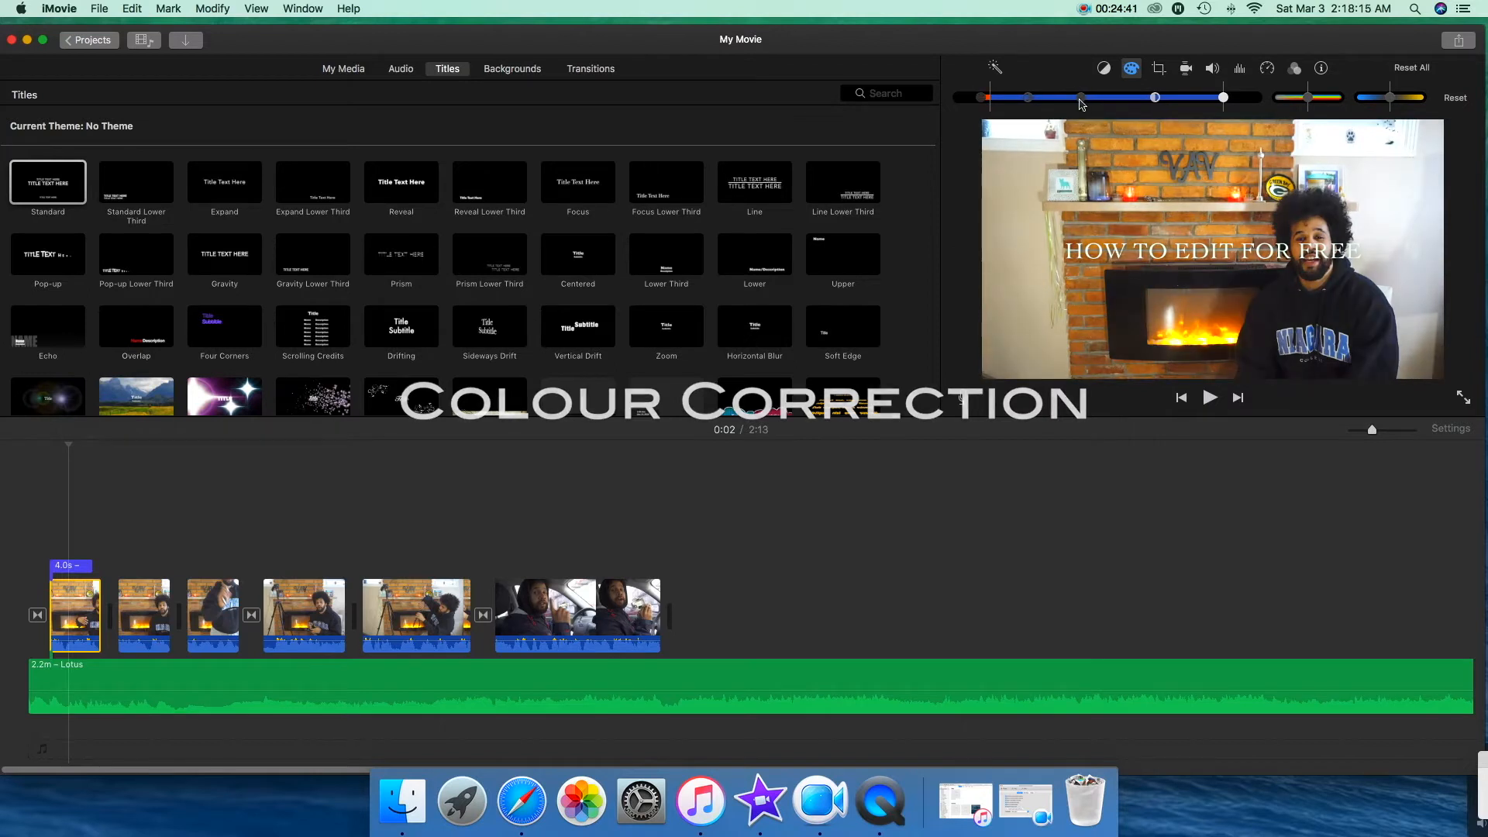
drag(1305, 103, 1315, 103)
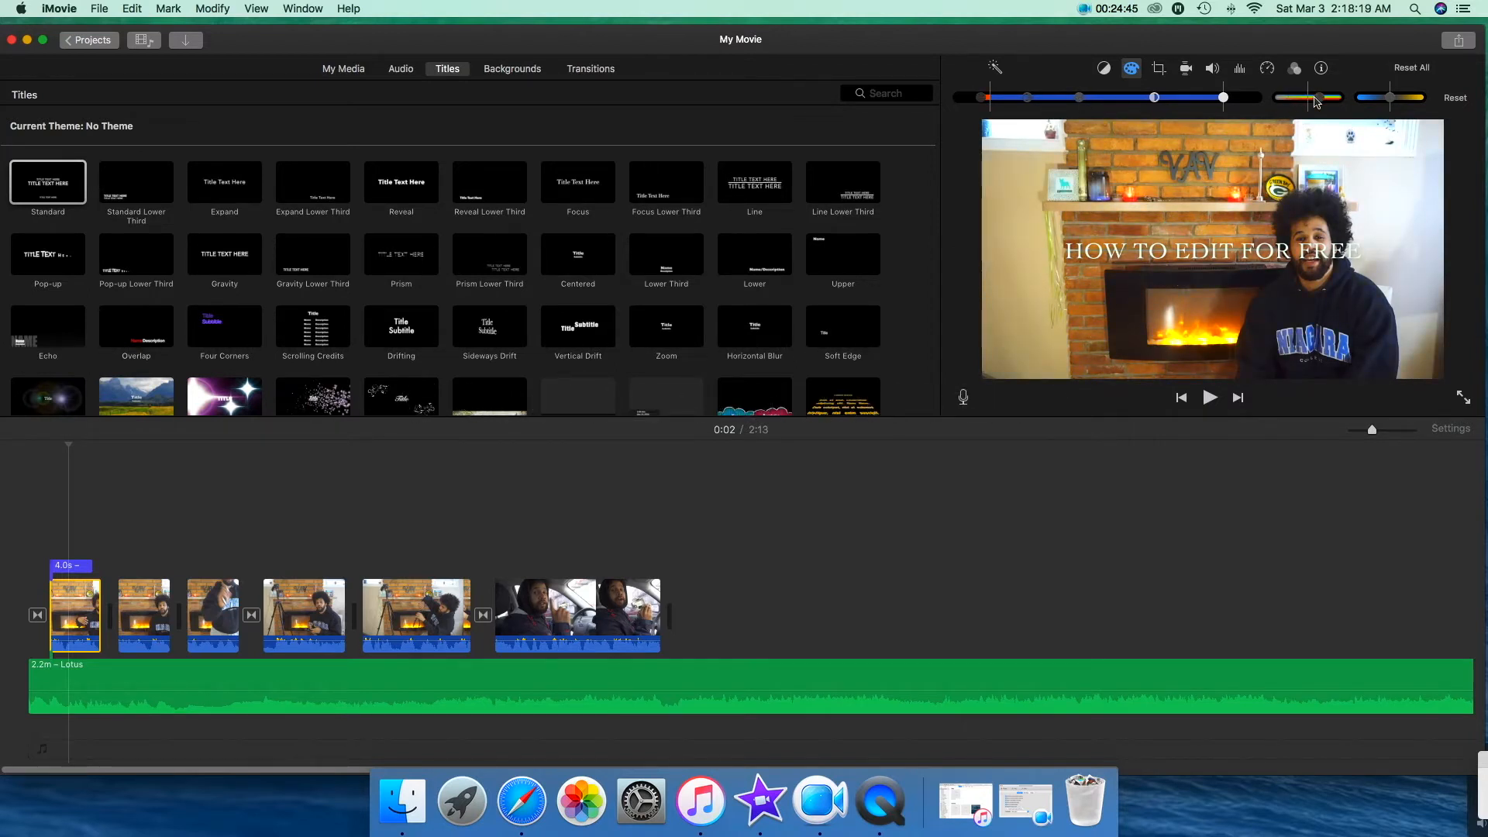
drag(1391, 99, 1390, 103)
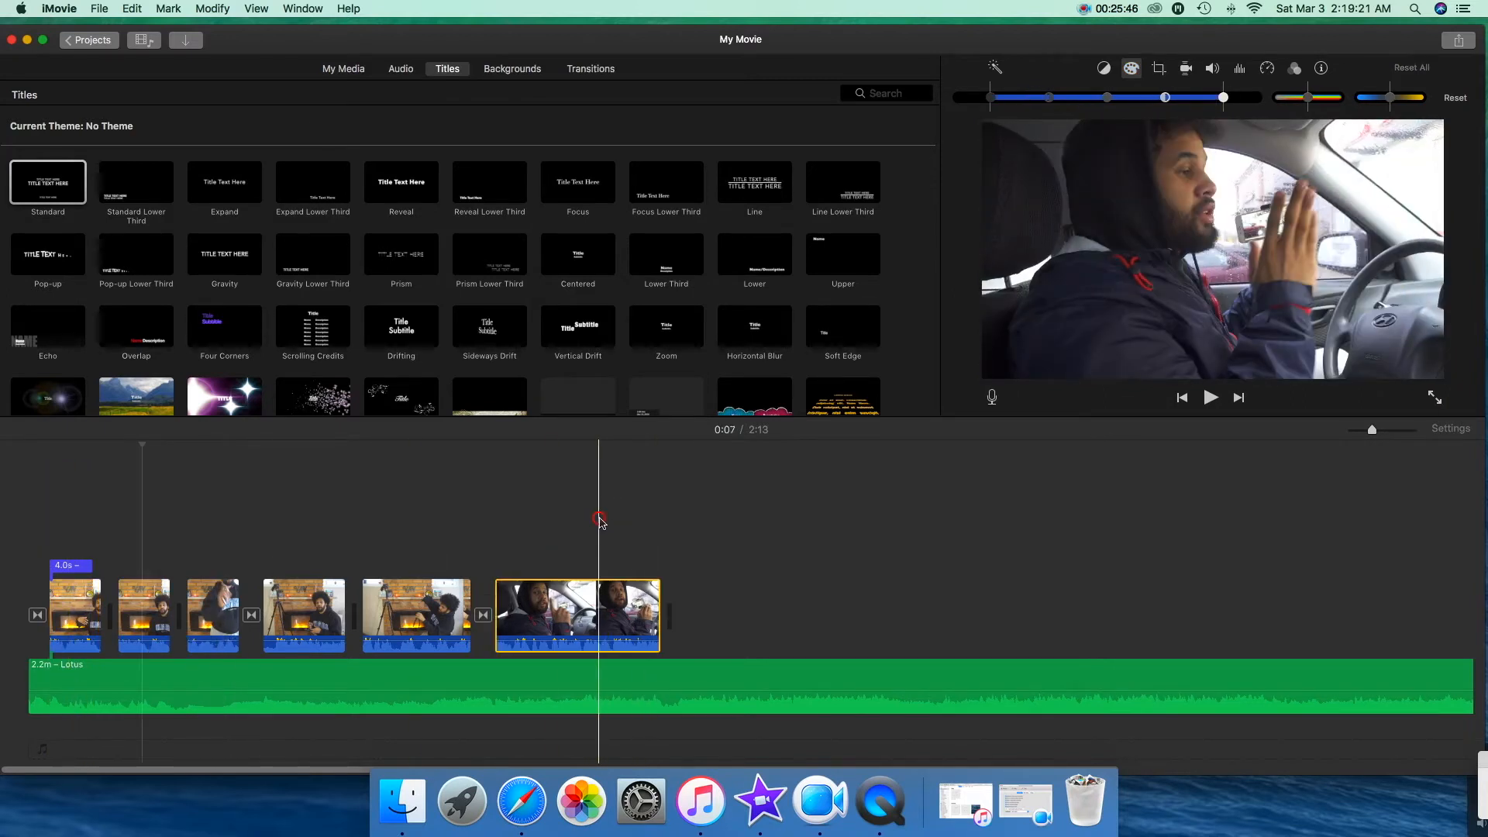
Colour-correct the car clip with slightly deeper blacks, brighter highlights, adjusted brightness and higher saturation
click(591, 519)
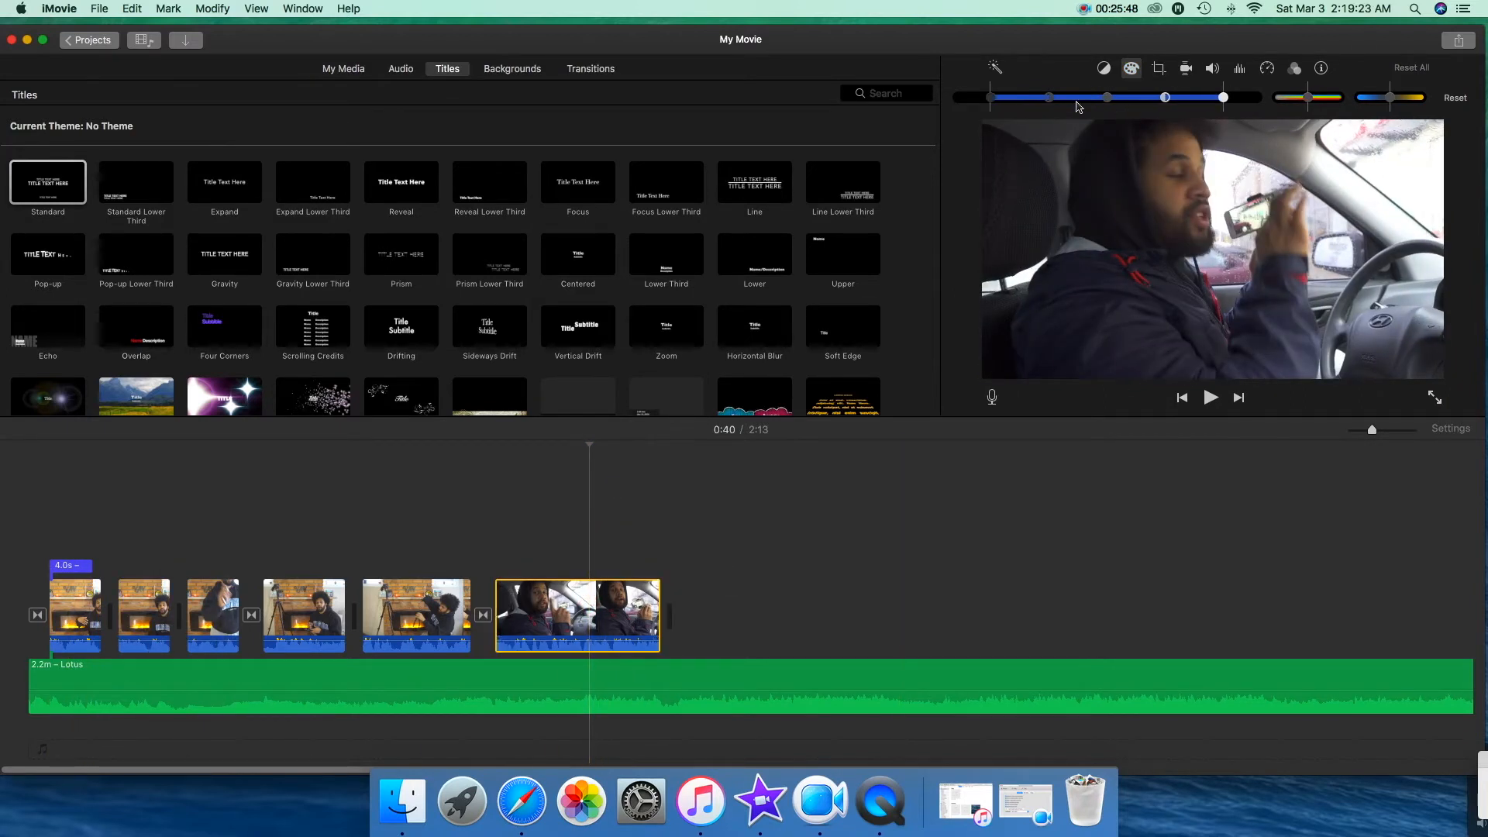
drag(990, 100, 986, 100)
drag(1225, 99, 1231, 99)
drag(1105, 99, 1103, 103)
drag(1308, 99, 1318, 100)
Play back the car clip to check its colour correction
key(space)
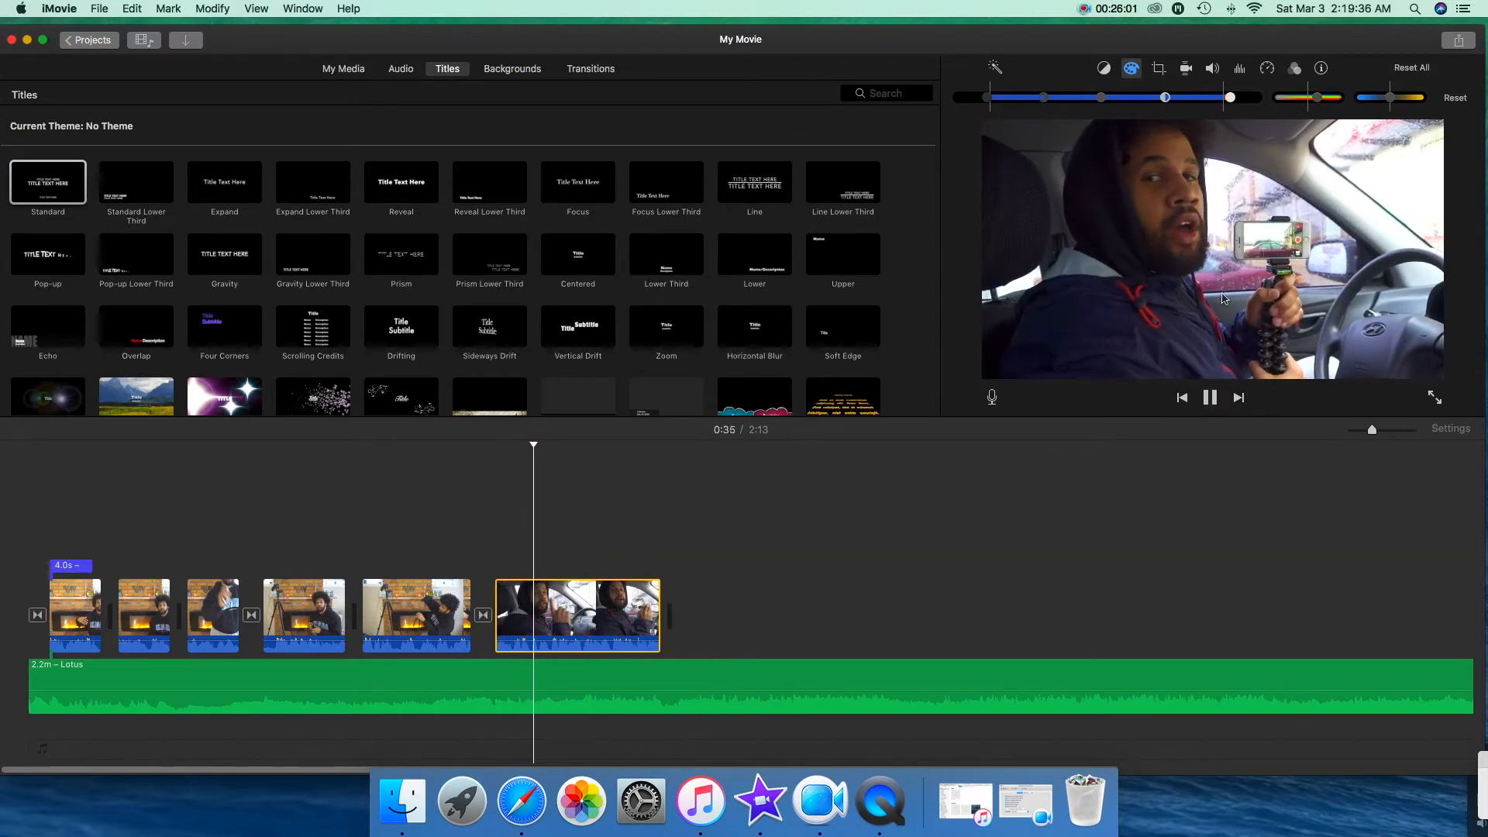
key(space)
key(space)
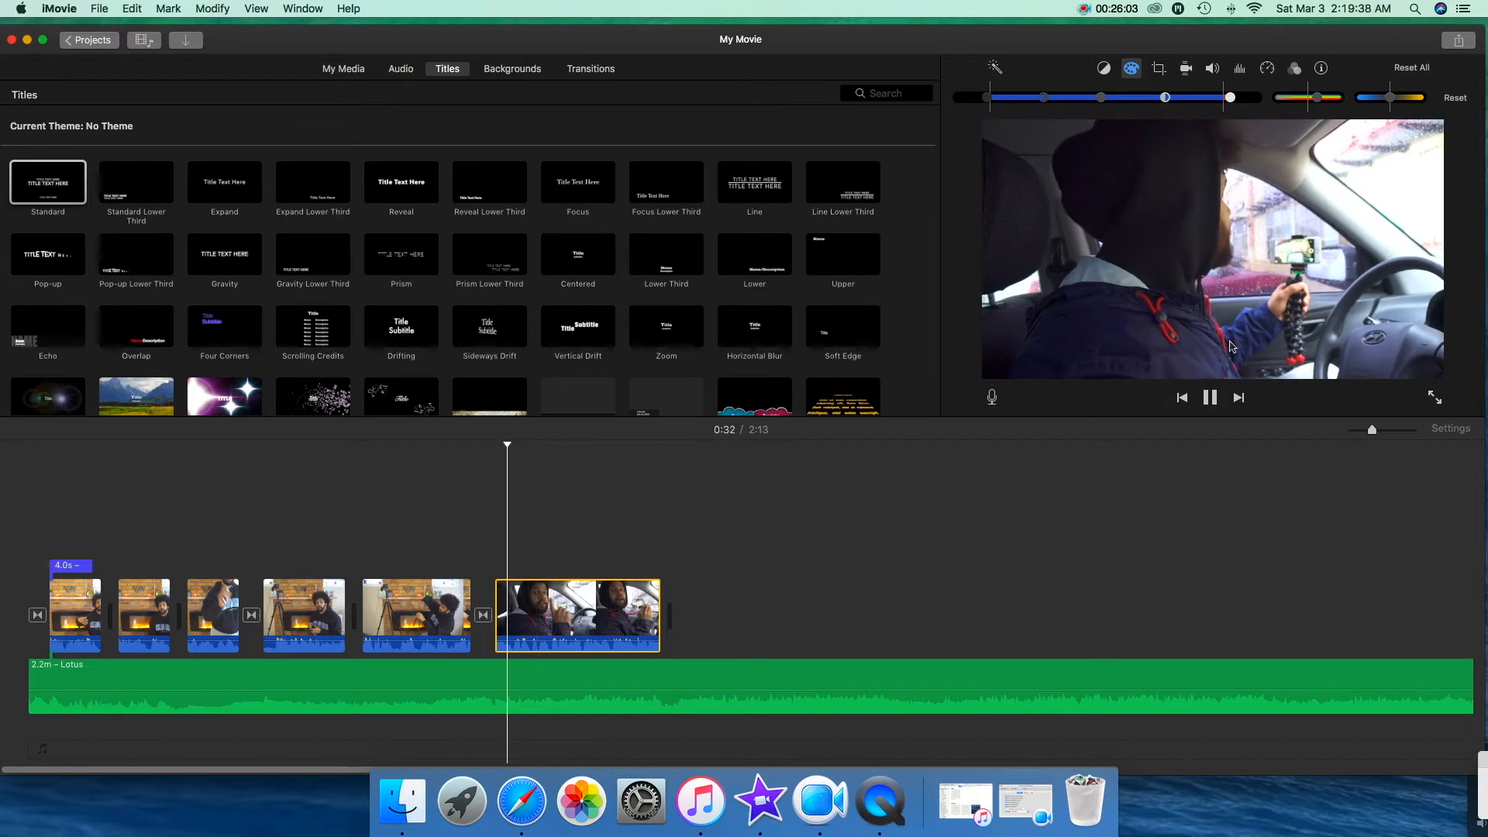
key(space)
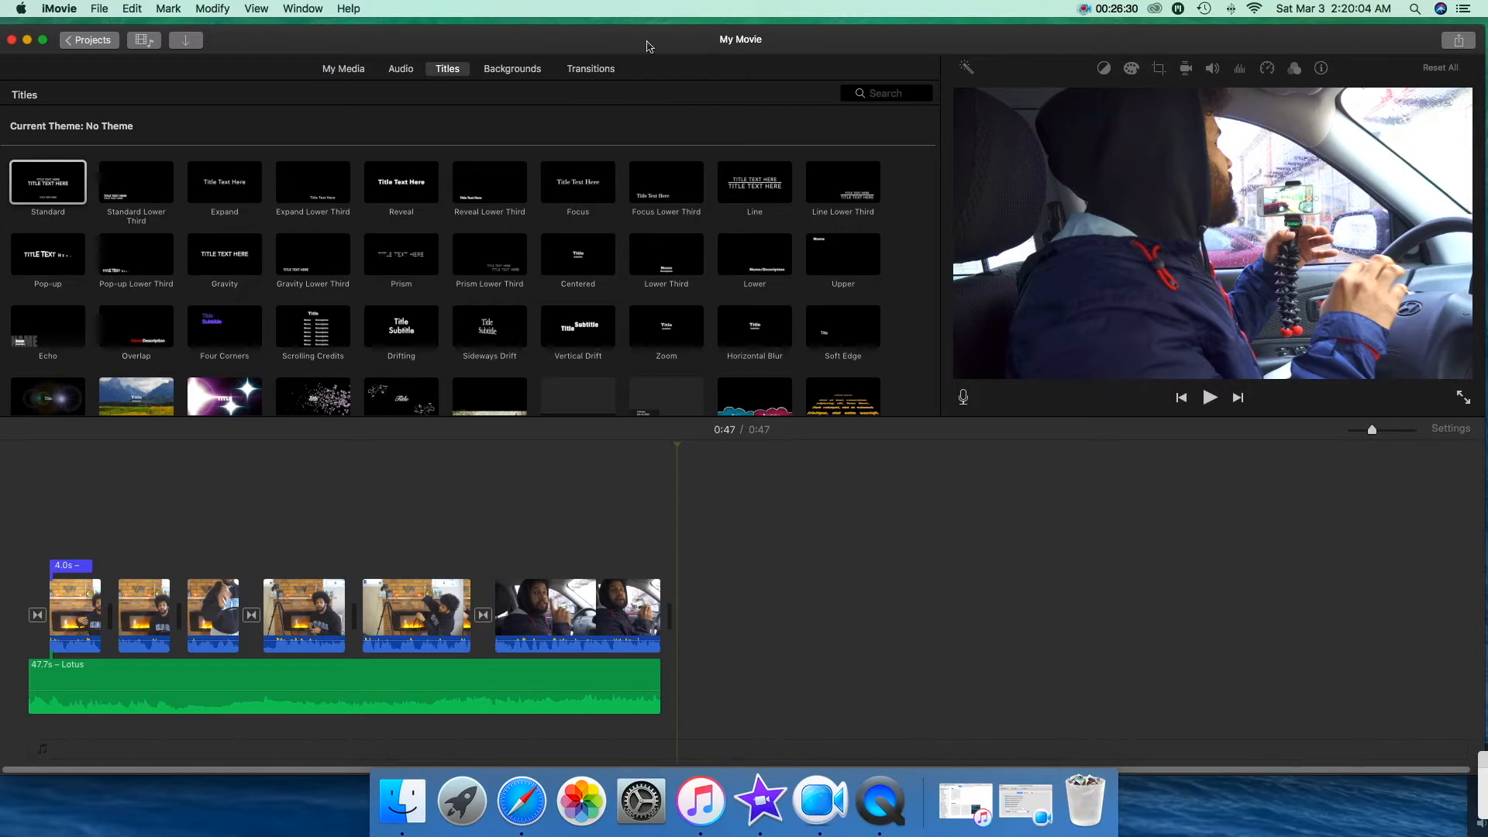
Open the file export settings for the movie and review the format, quality and resolution options, keeping Video and Audio at 1080p
drag(653, 45, 656, 43)
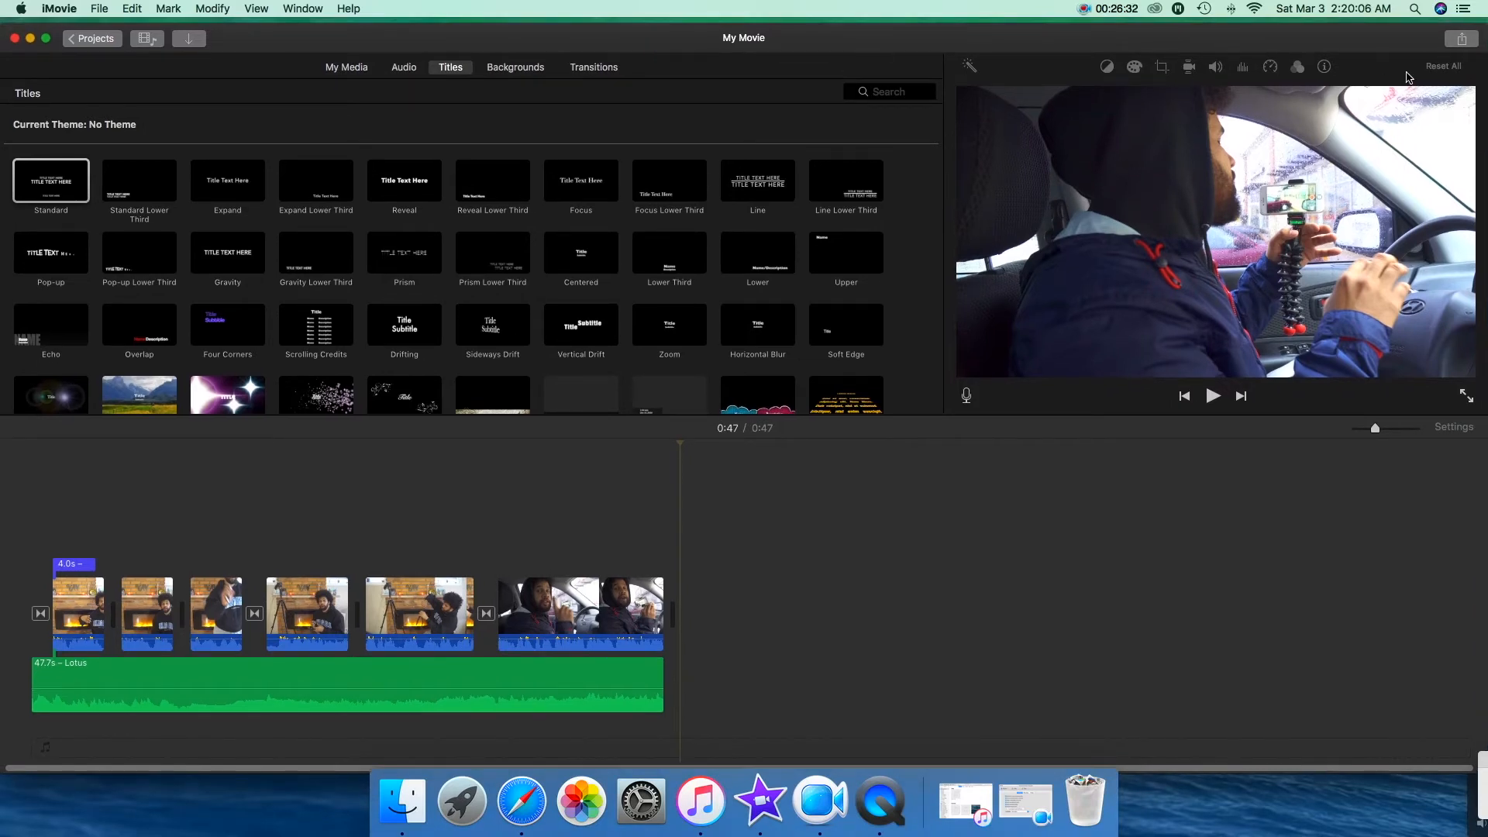
click(1461, 43)
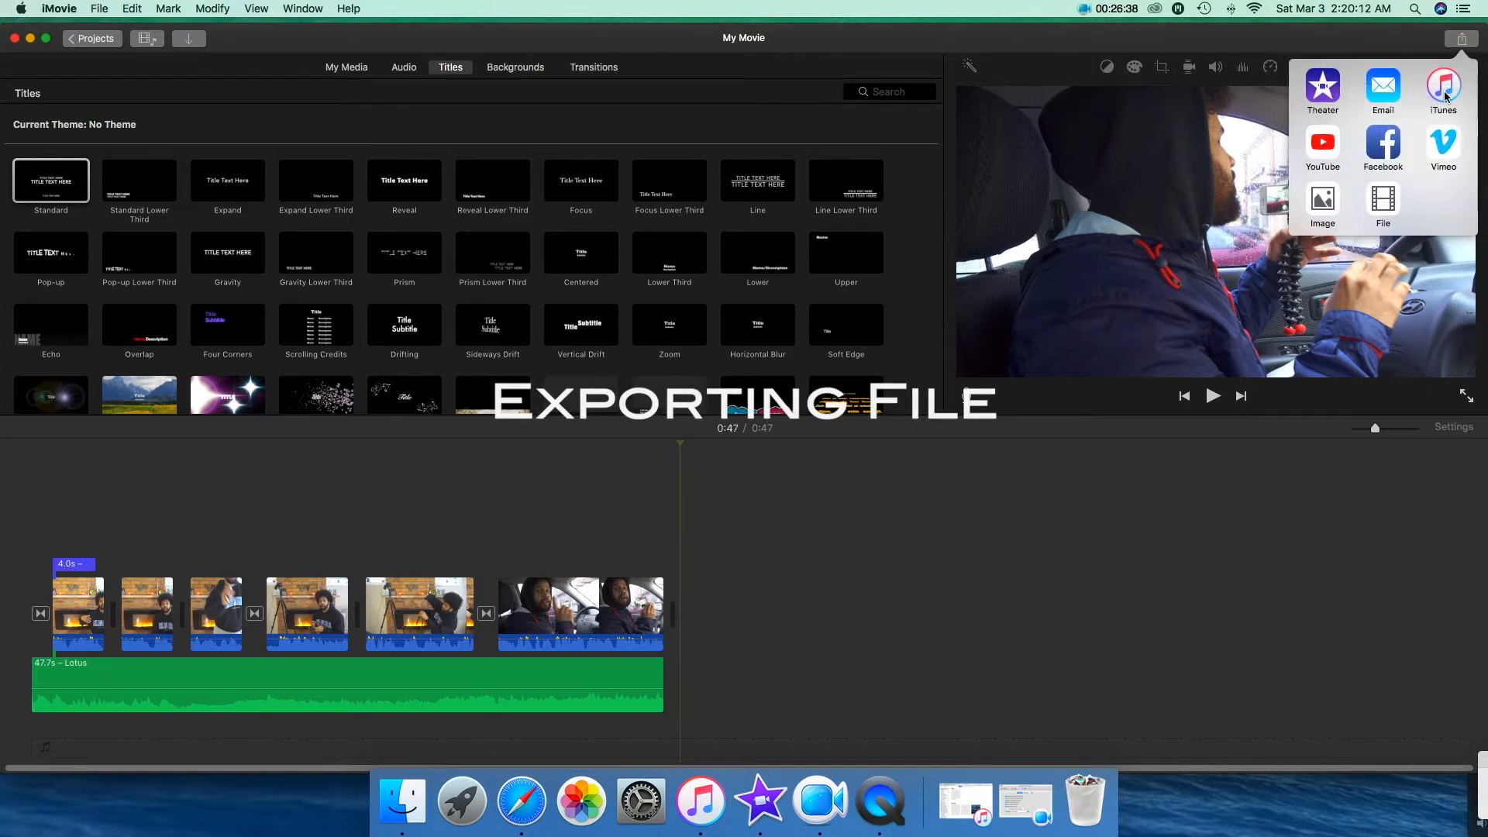
click(1383, 203)
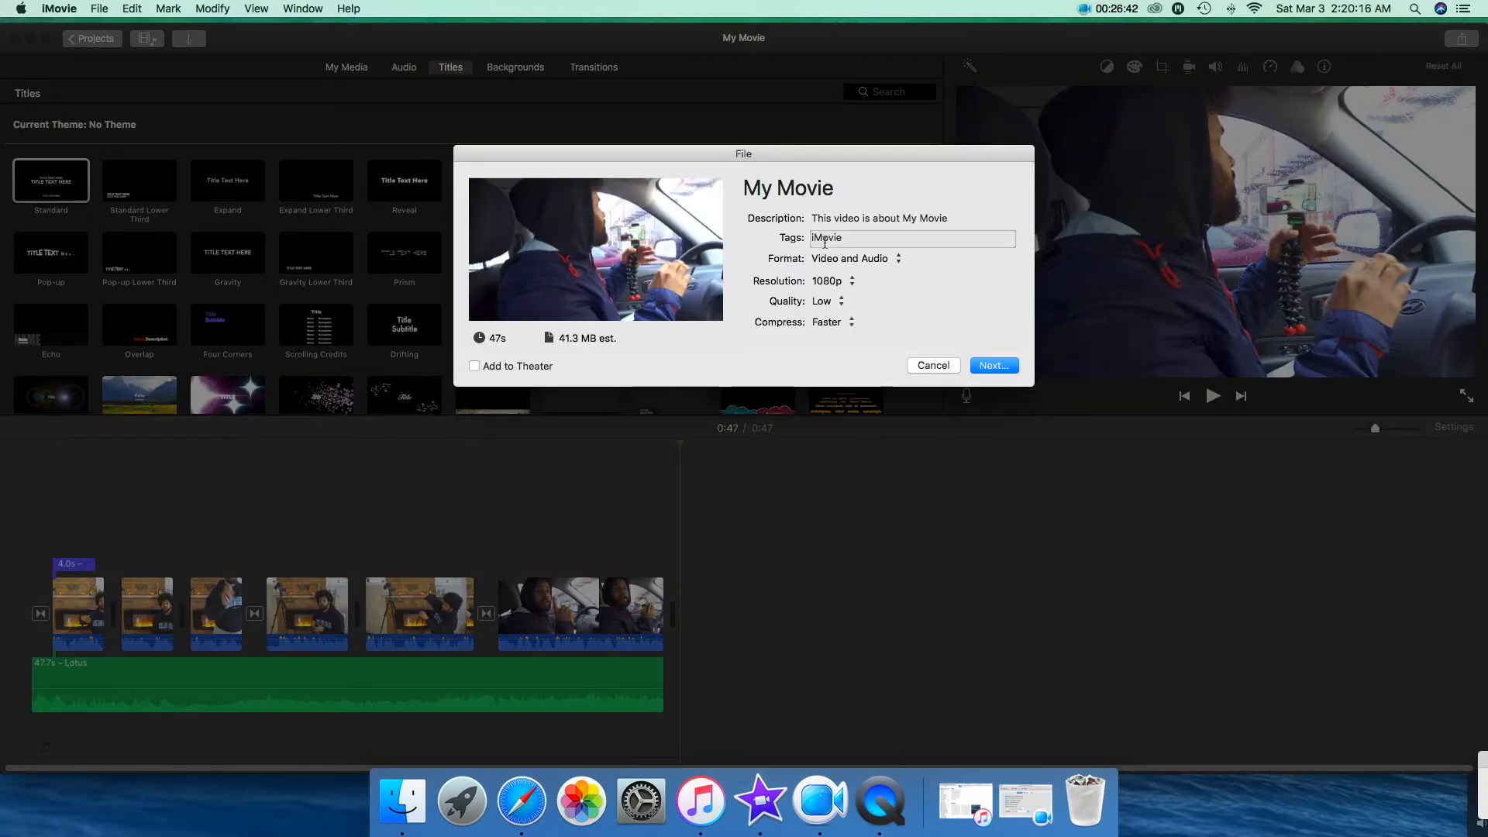
click(852, 259)
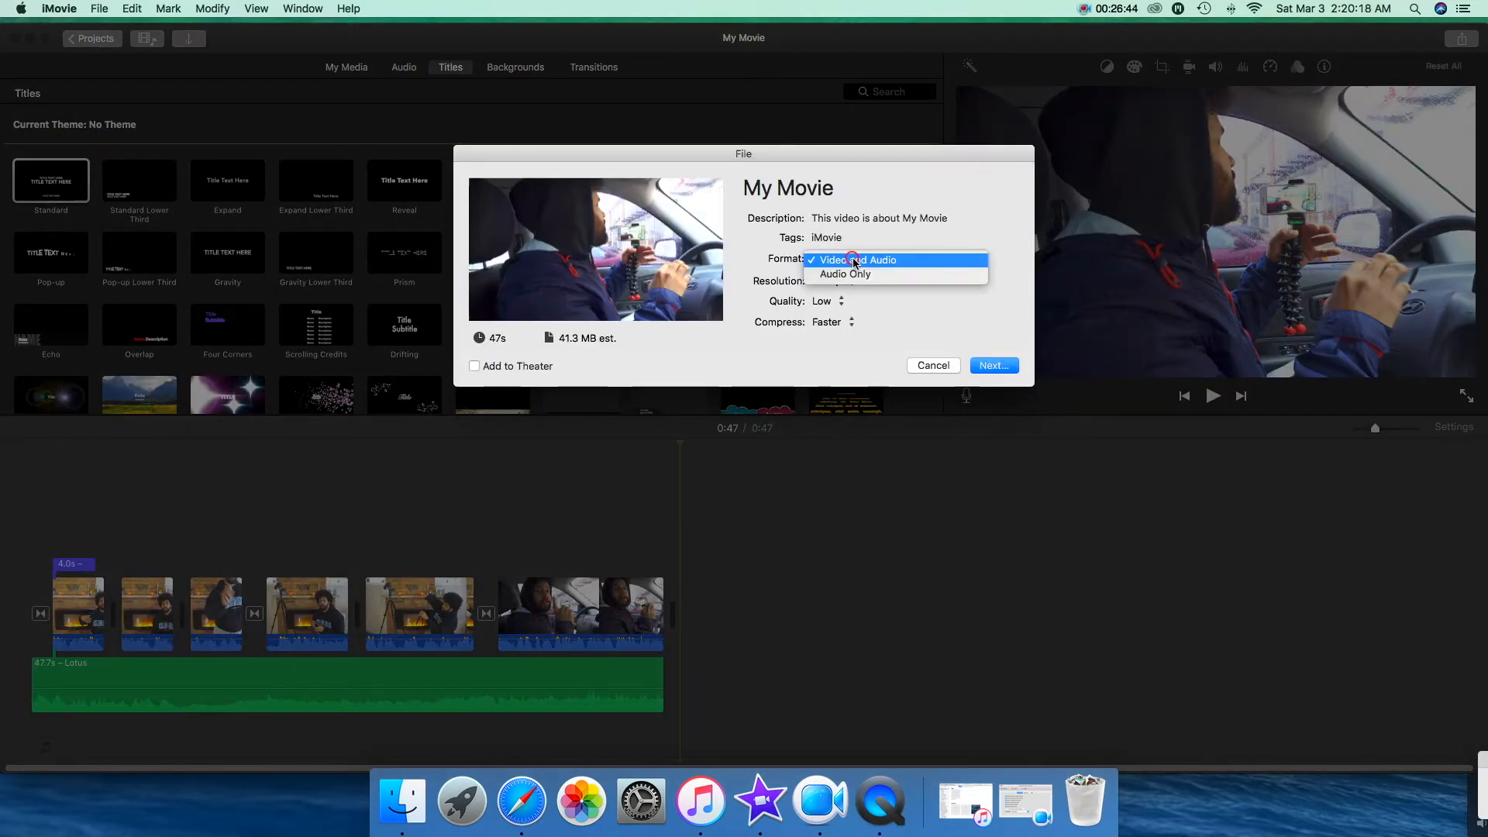
click(881, 184)
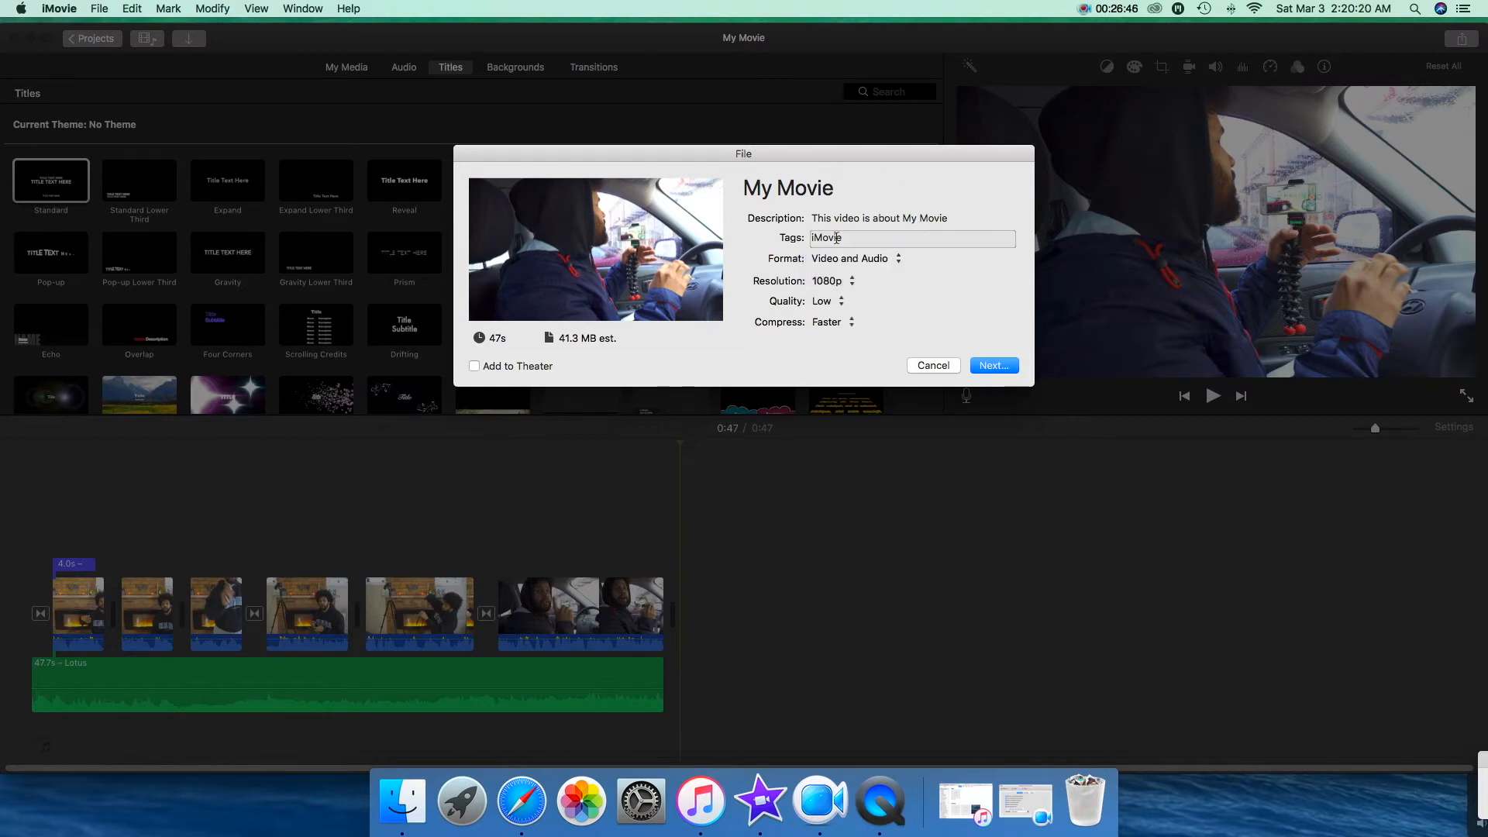
click(826, 304)
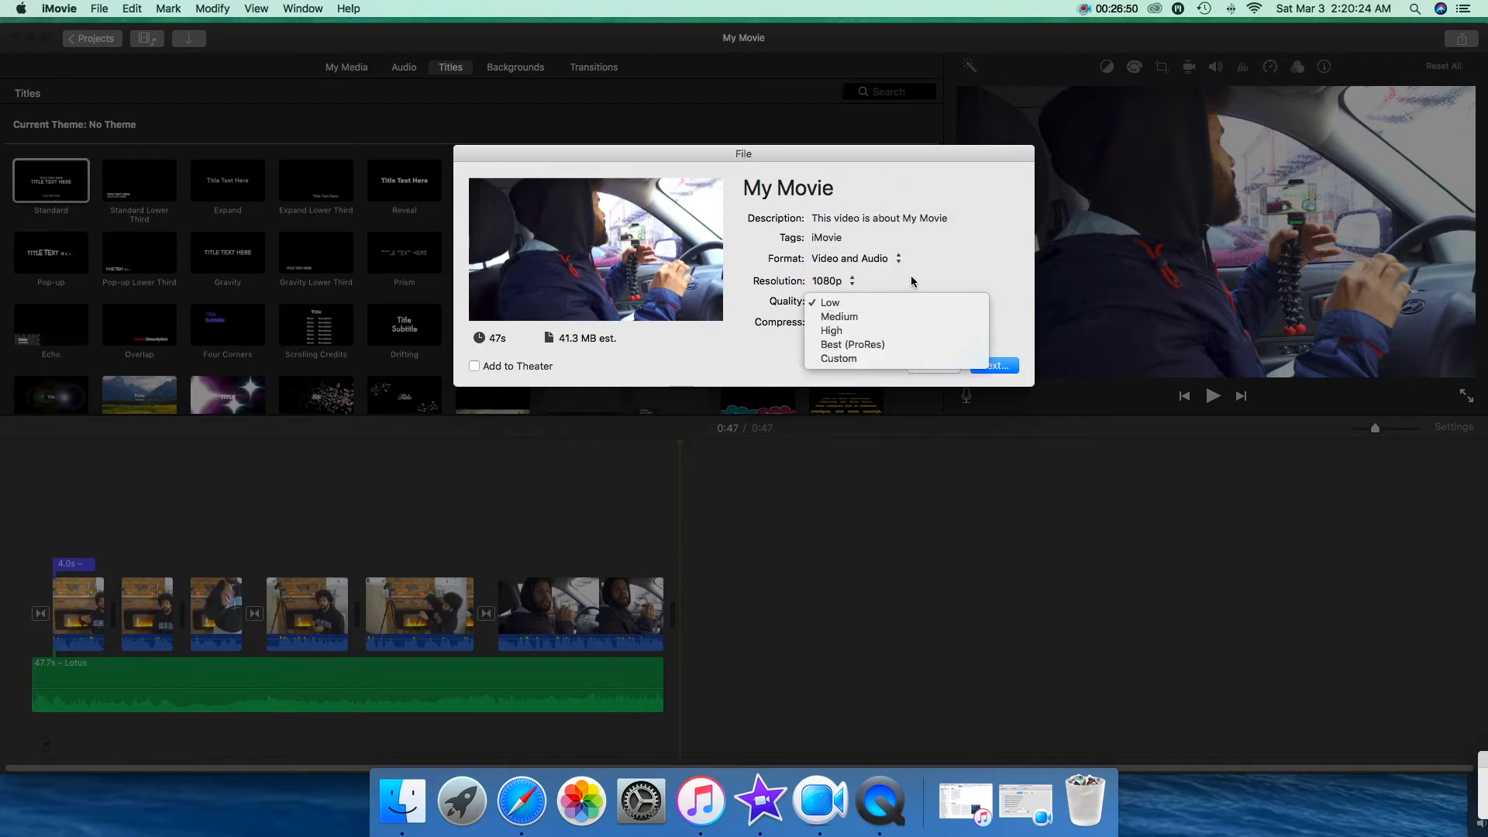
click(912, 280)
click(844, 282)
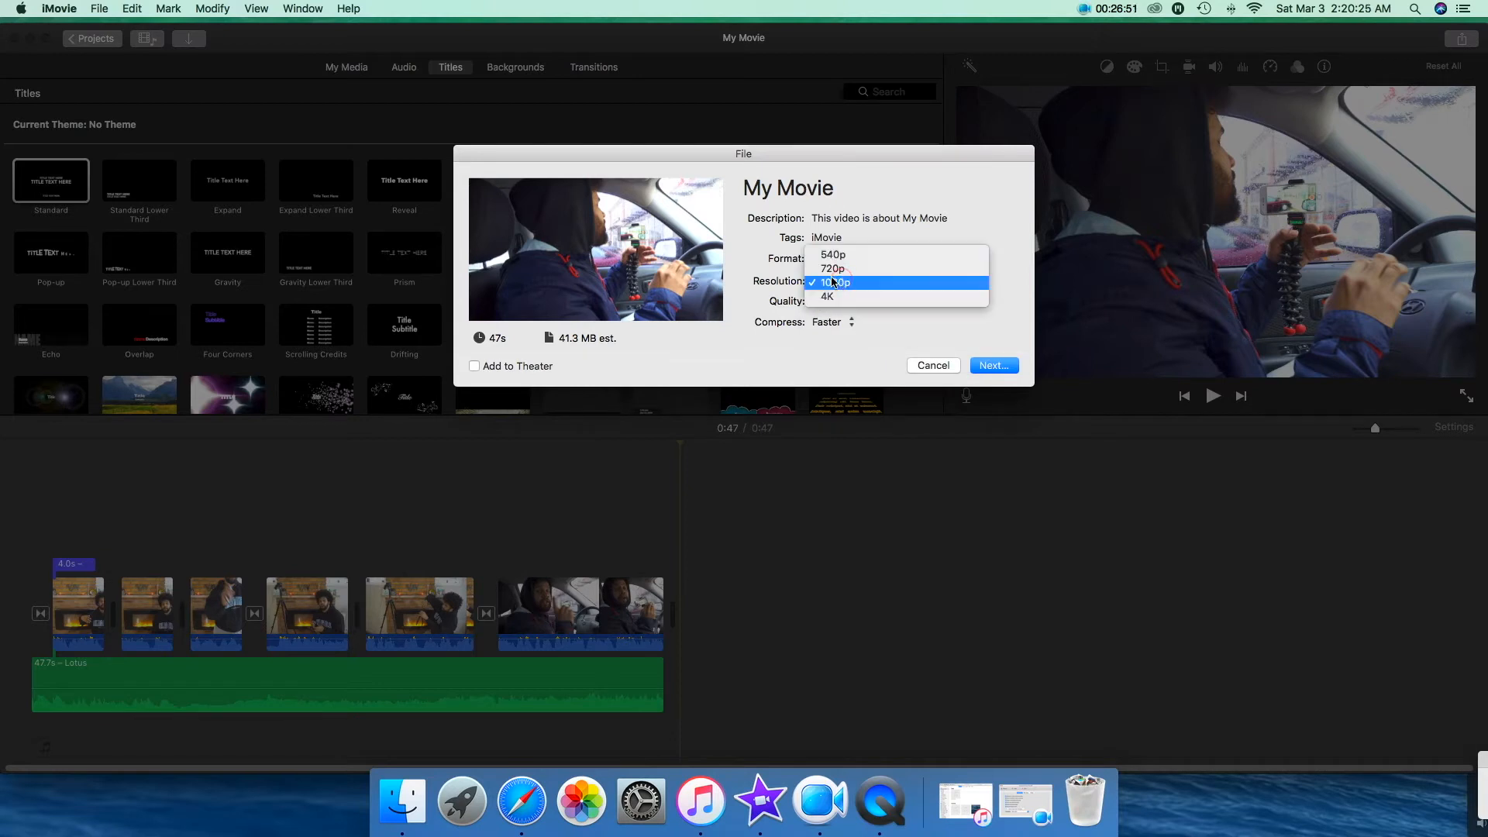
click(786, 294)
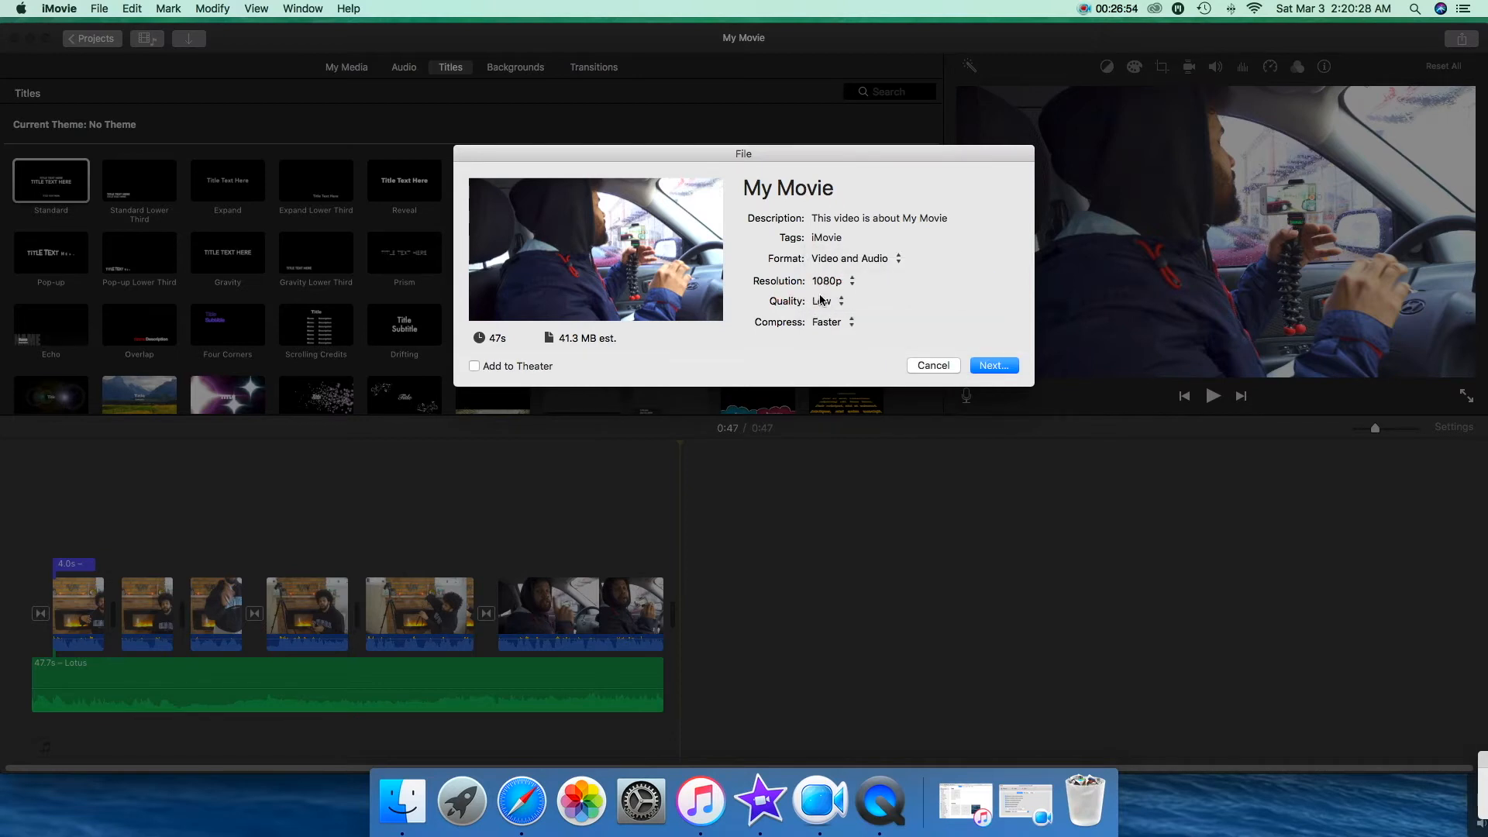
Export the movie as My Movie.mov at Best (ProRes) quality with Faster compression and check the export progress
click(823, 302)
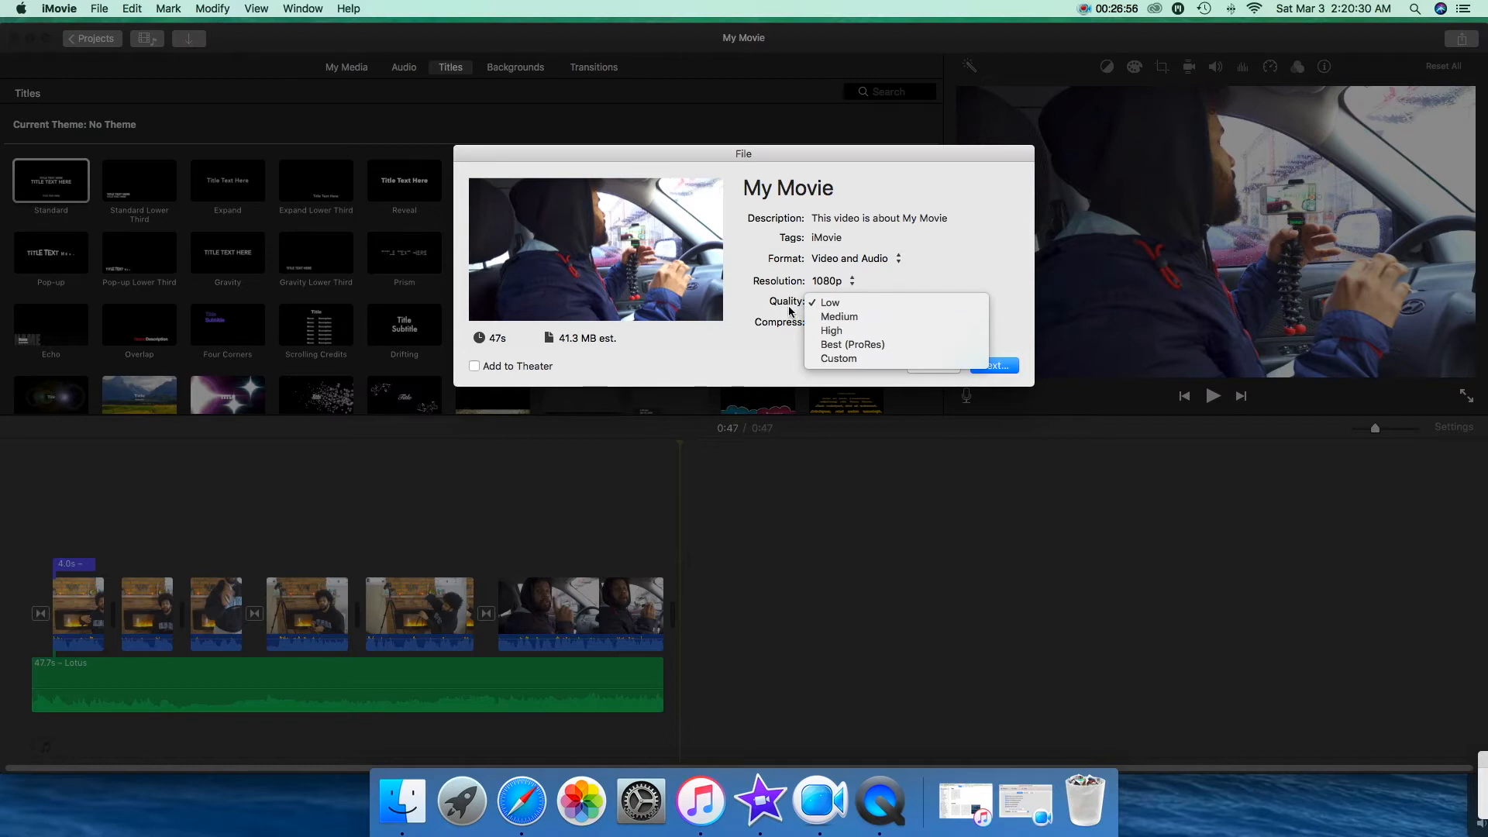
click(863, 346)
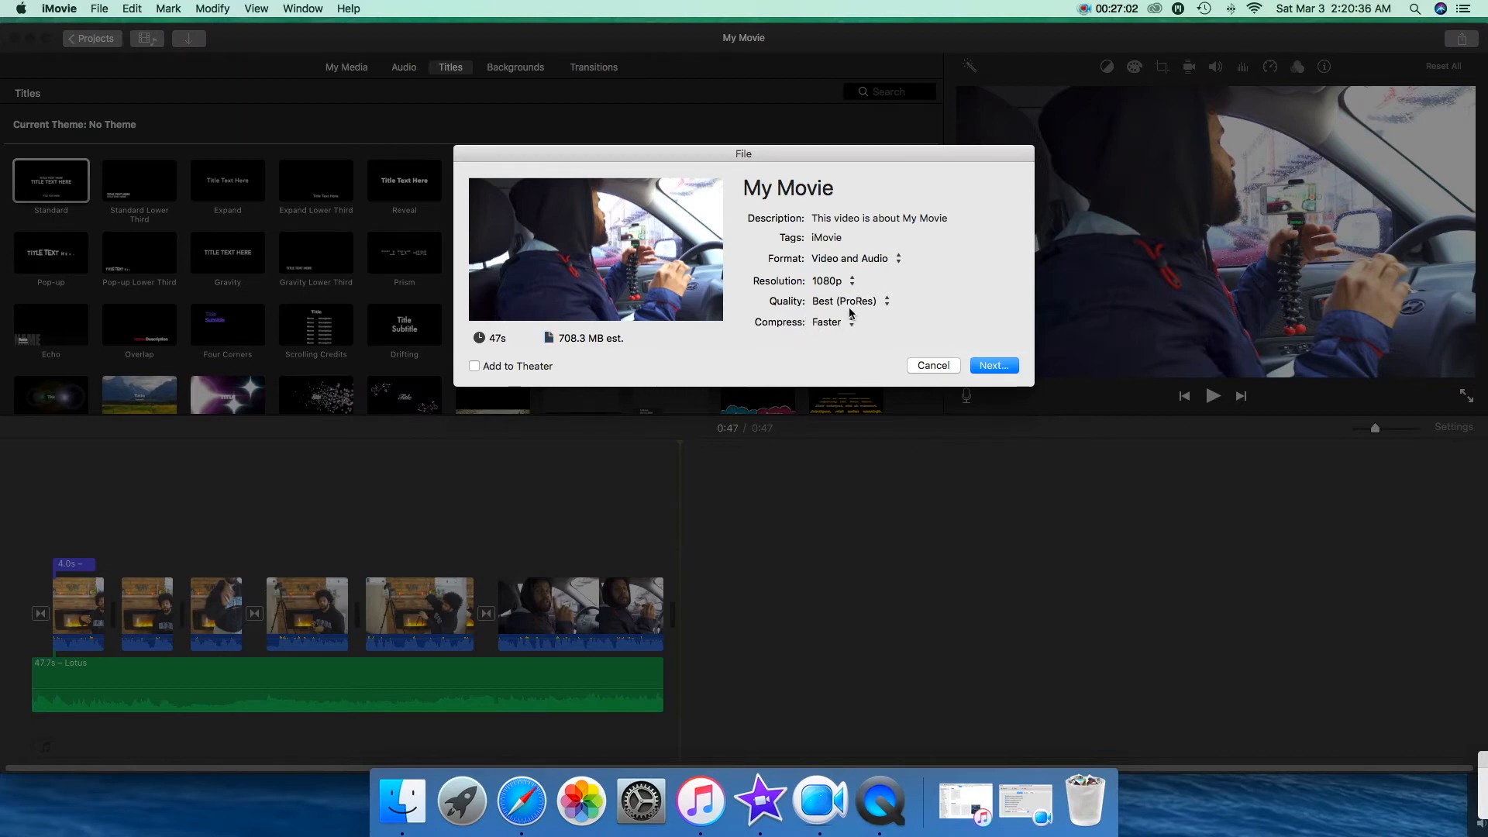
click(836, 324)
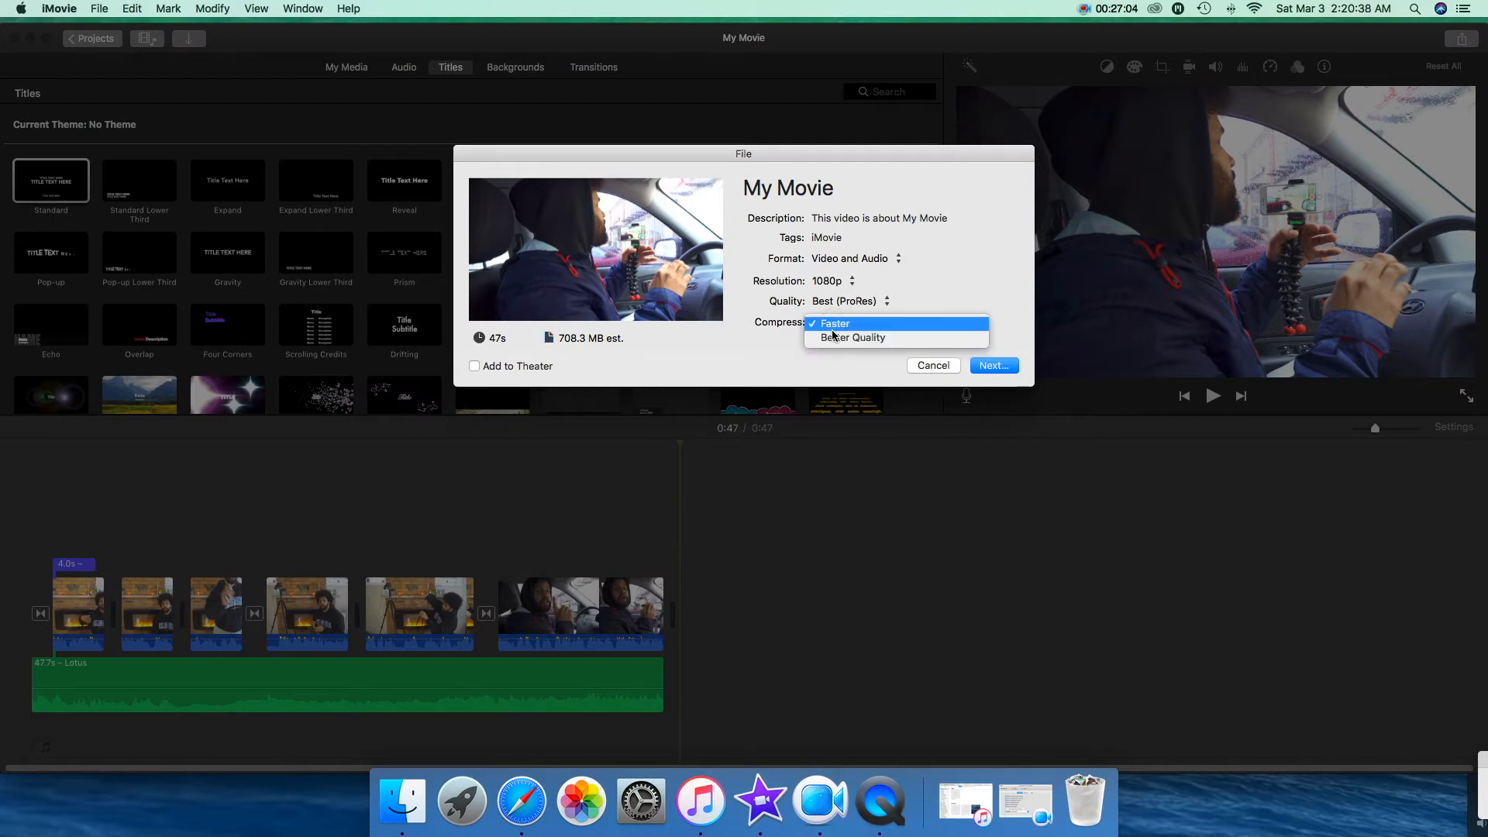
click(833, 325)
click(980, 366)
click(839, 236)
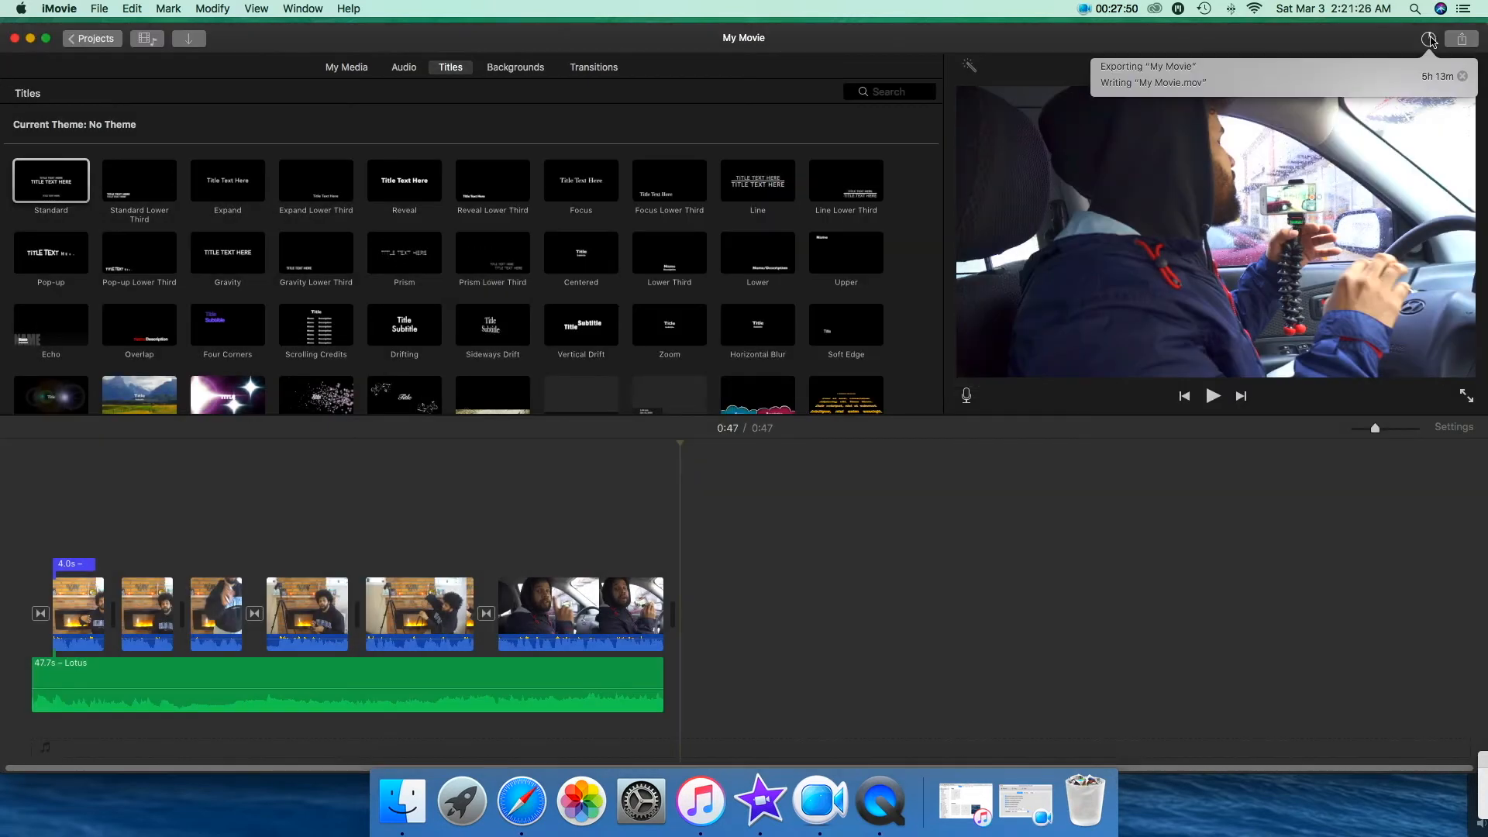
click(1428, 39)
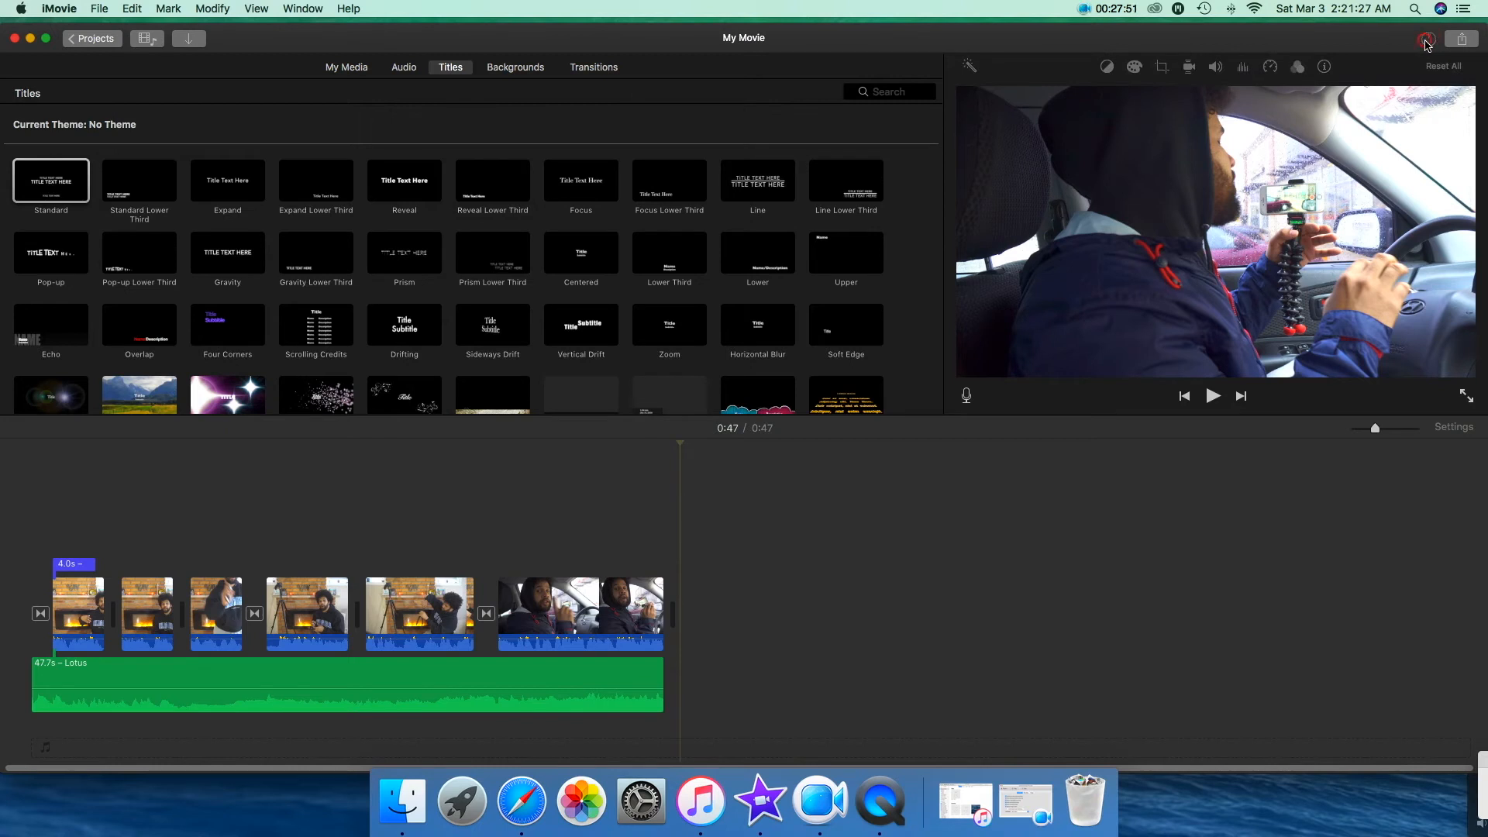
click(1426, 40)
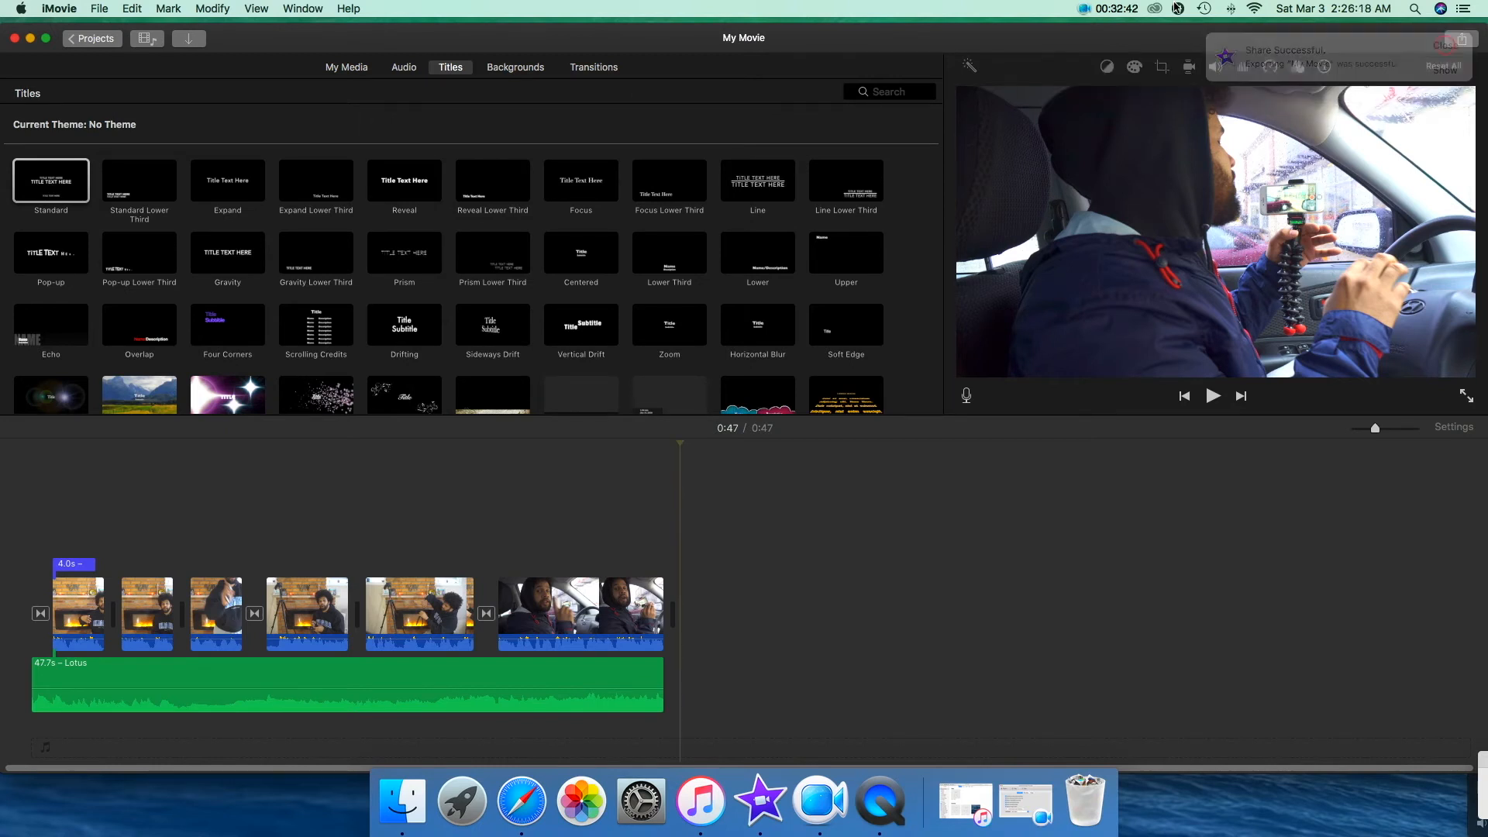
Open the exported My Movie.mov from the desktop, play it in QuickTime Player and close it
click(30, 38)
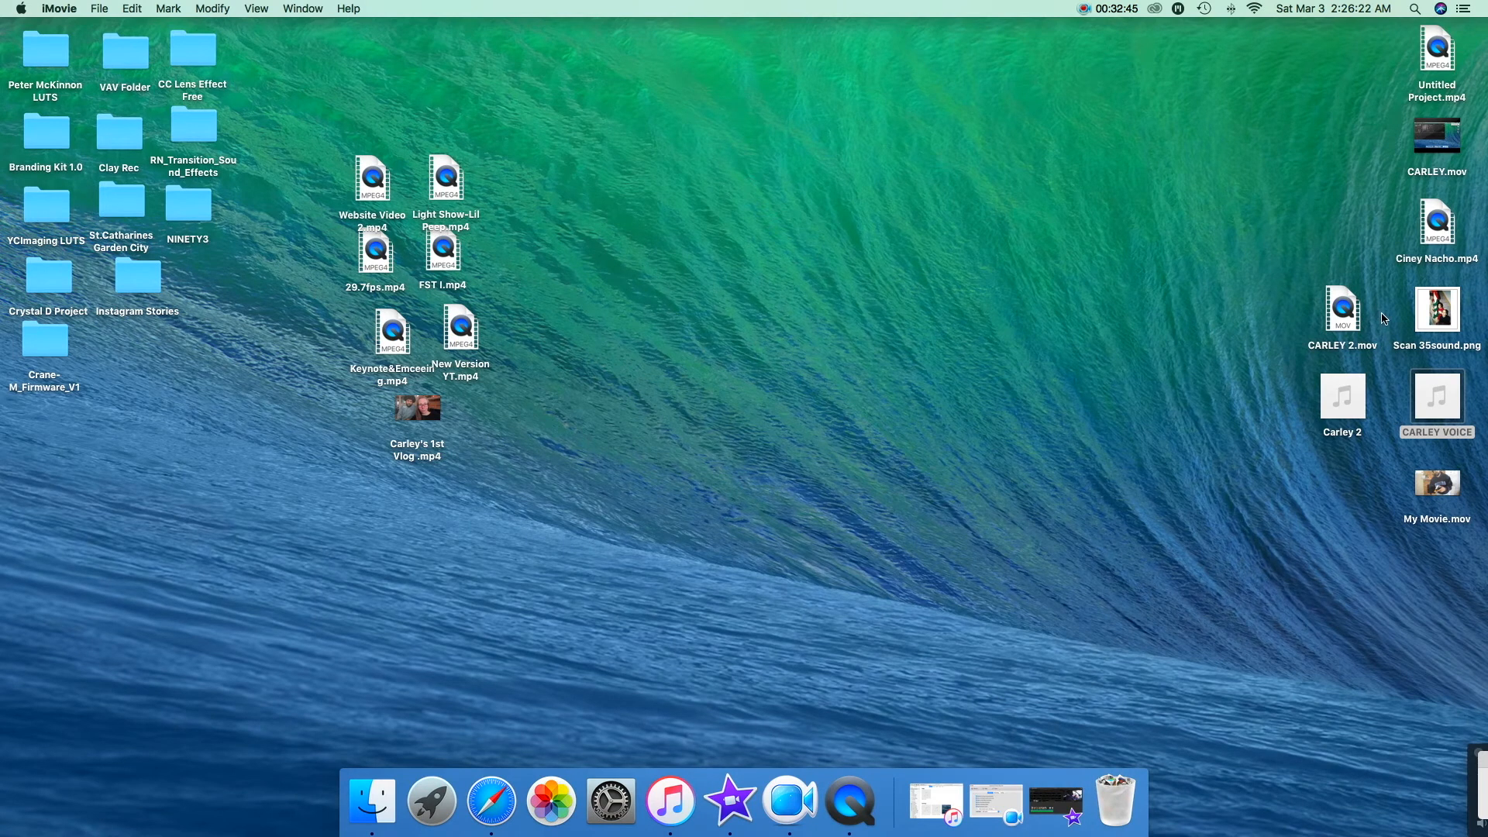
click(1454, 485)
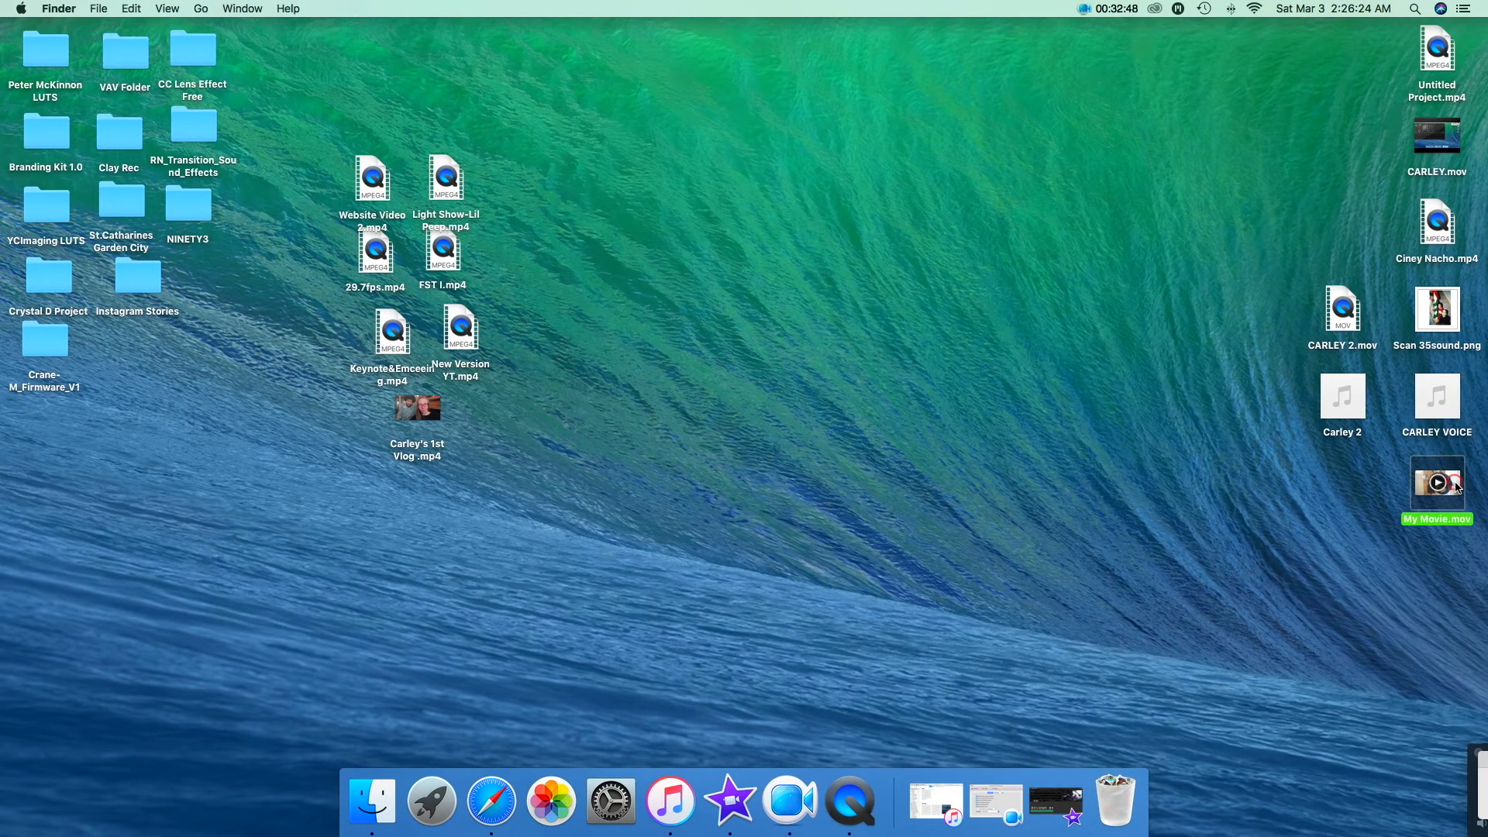
double_click(1455, 485)
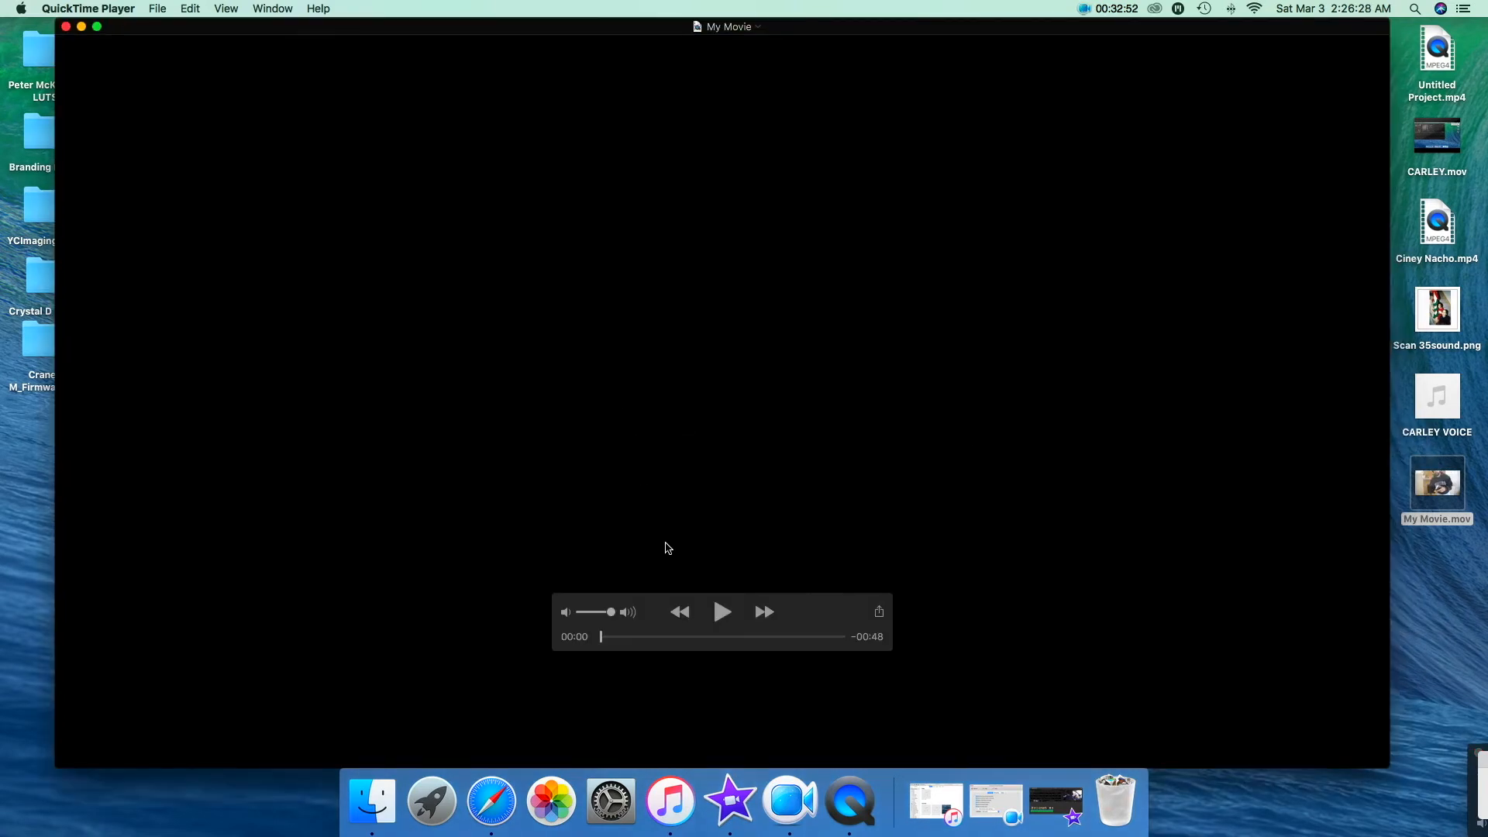
click(722, 612)
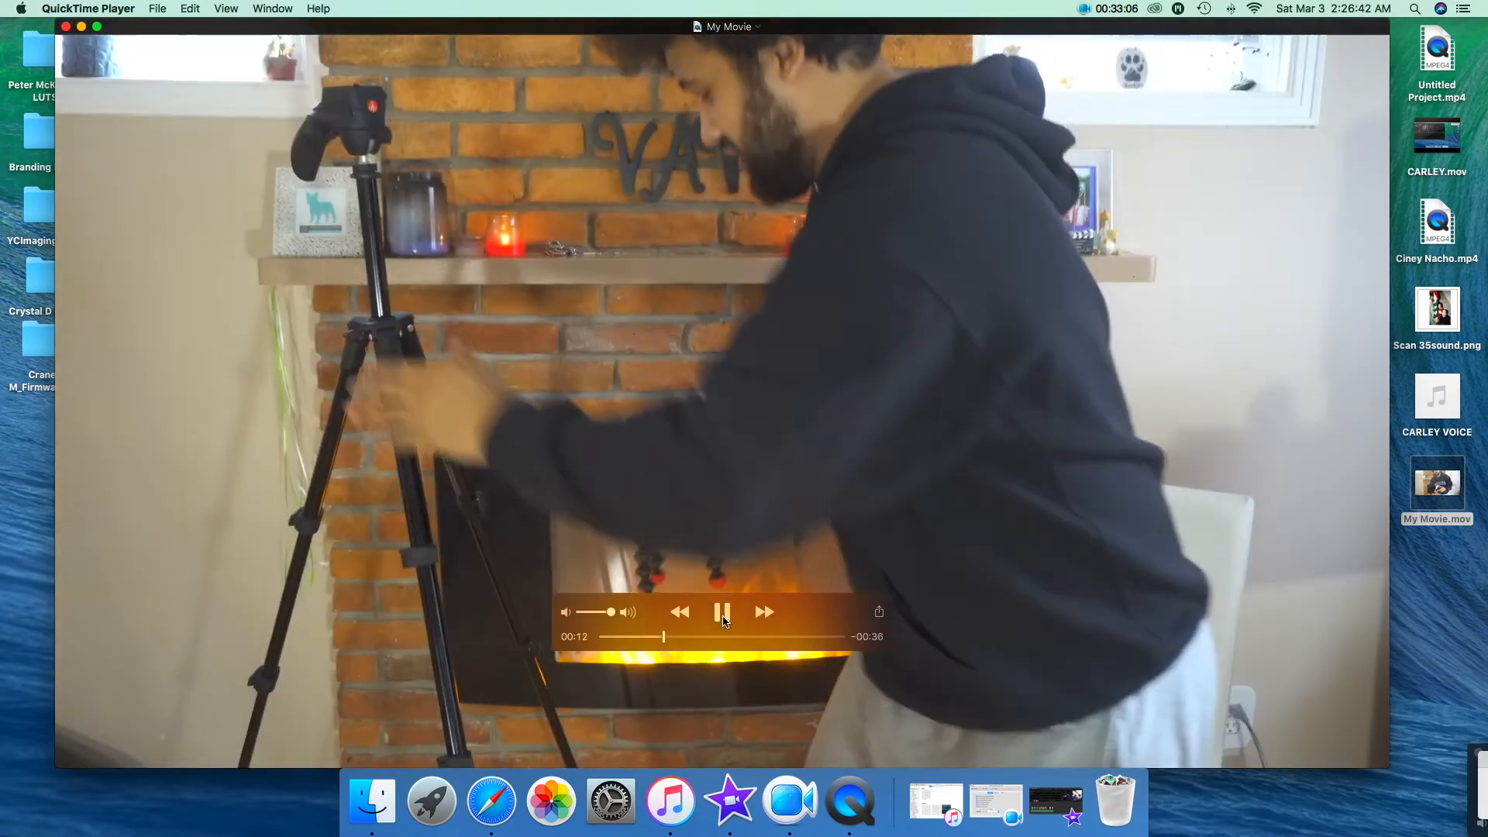
click(64, 26)
Switch back to iMovie and restore the minimised project window
click(731, 800)
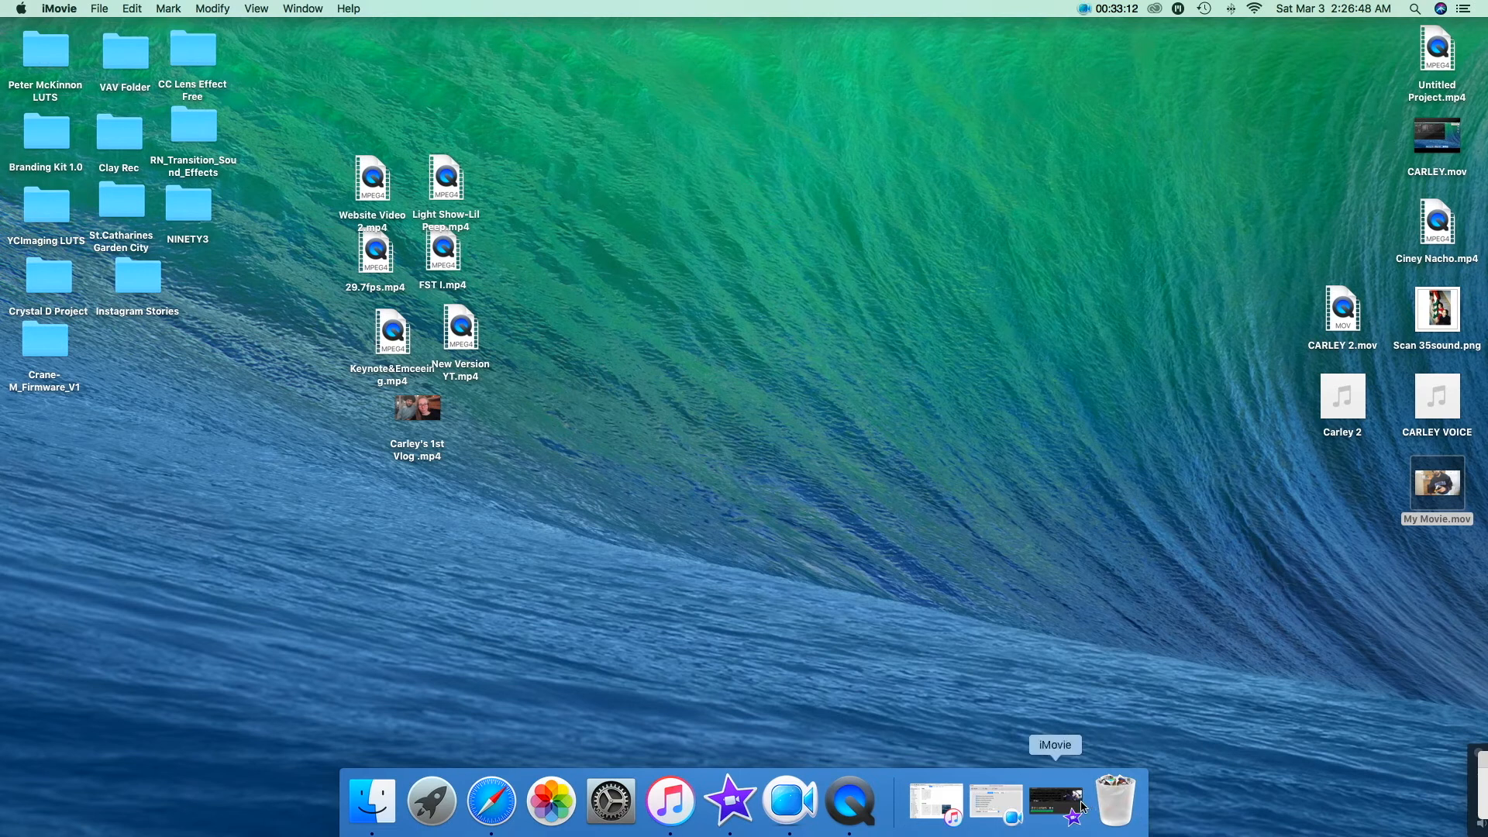
click(1055, 800)
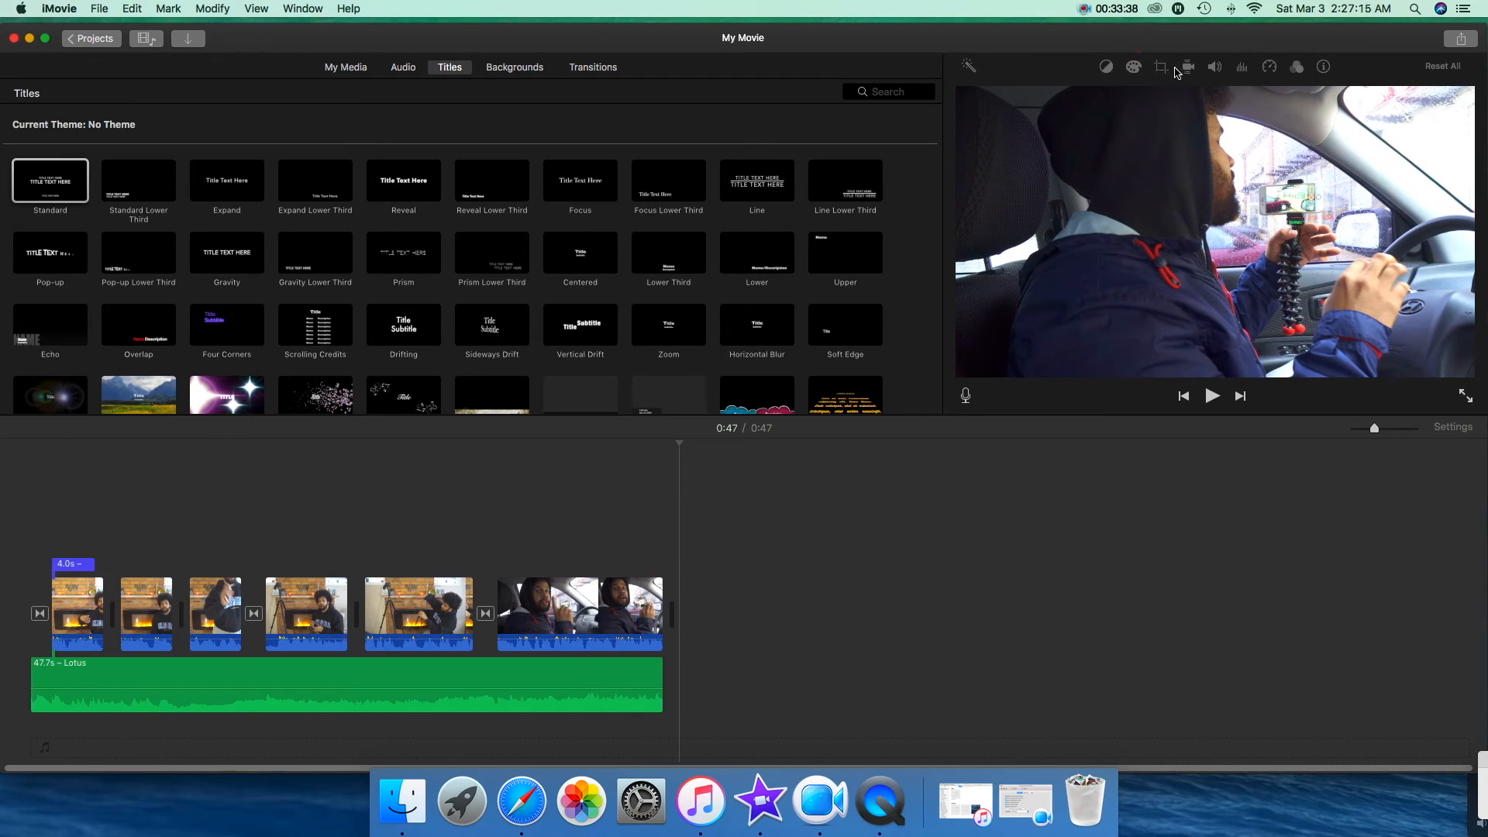
drag(1397, 41, 1397, 36)
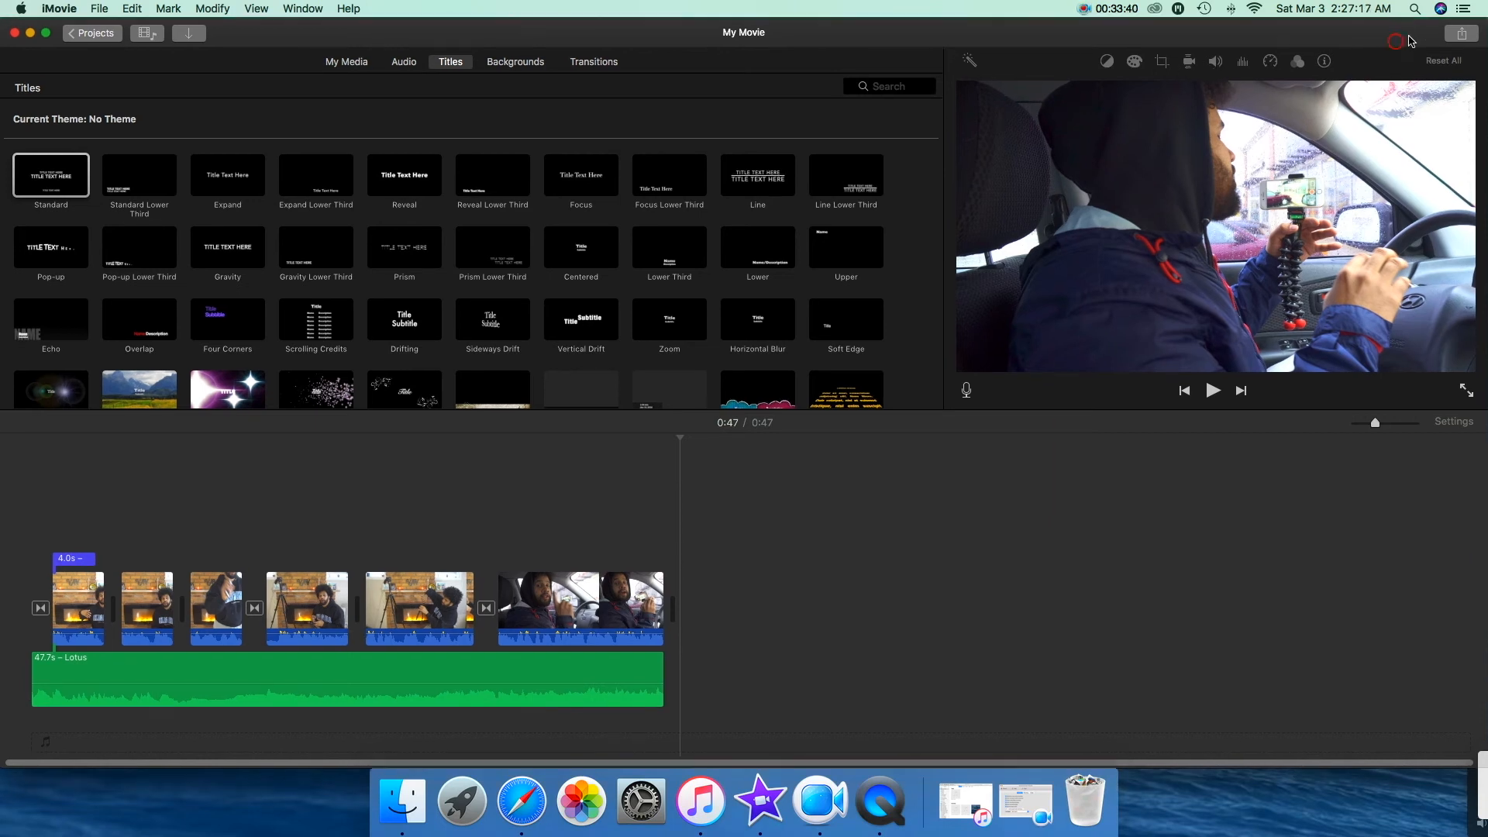